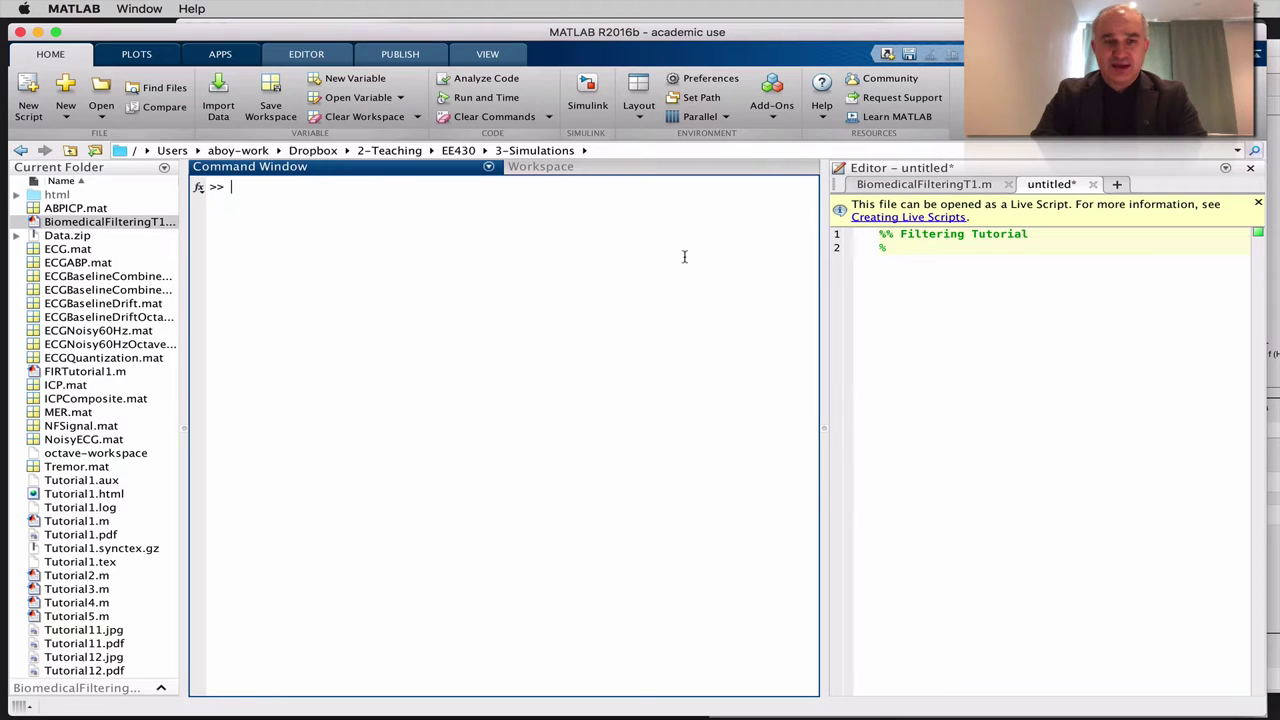
Display the command-line help for fir1 and read through its syntax descriptions from the beginning.
text(help fir1)
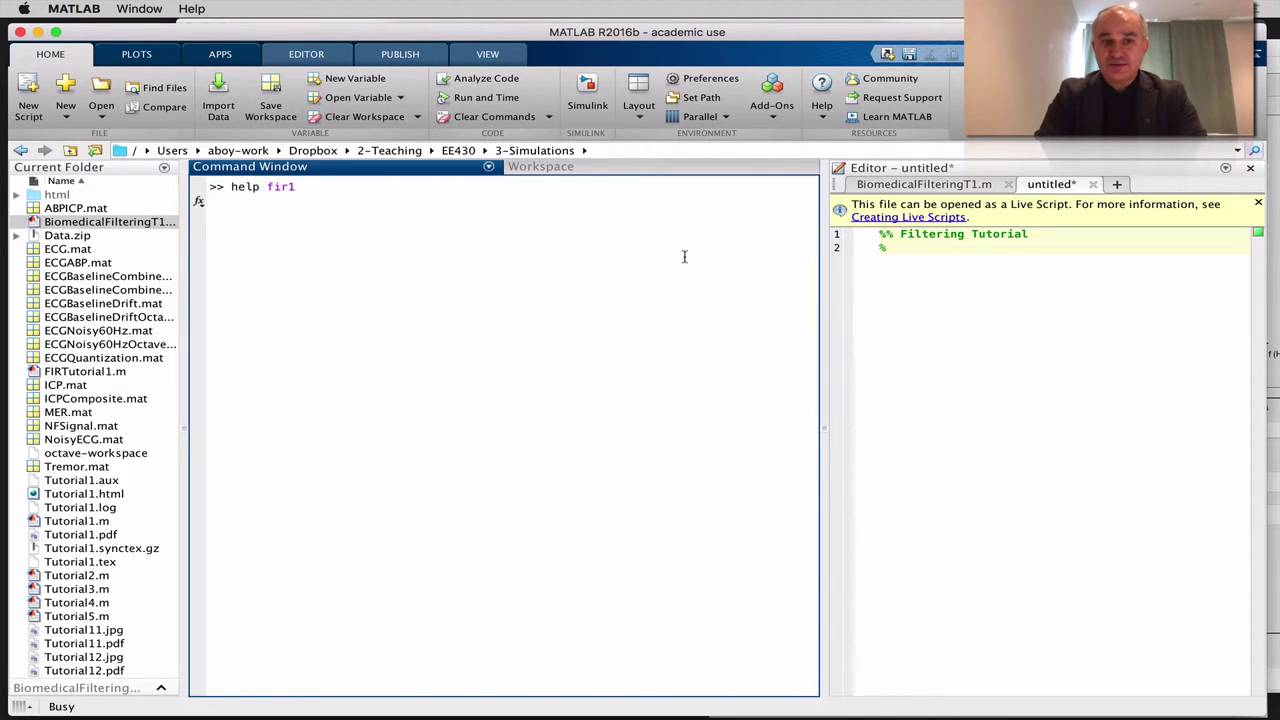
key(Return)
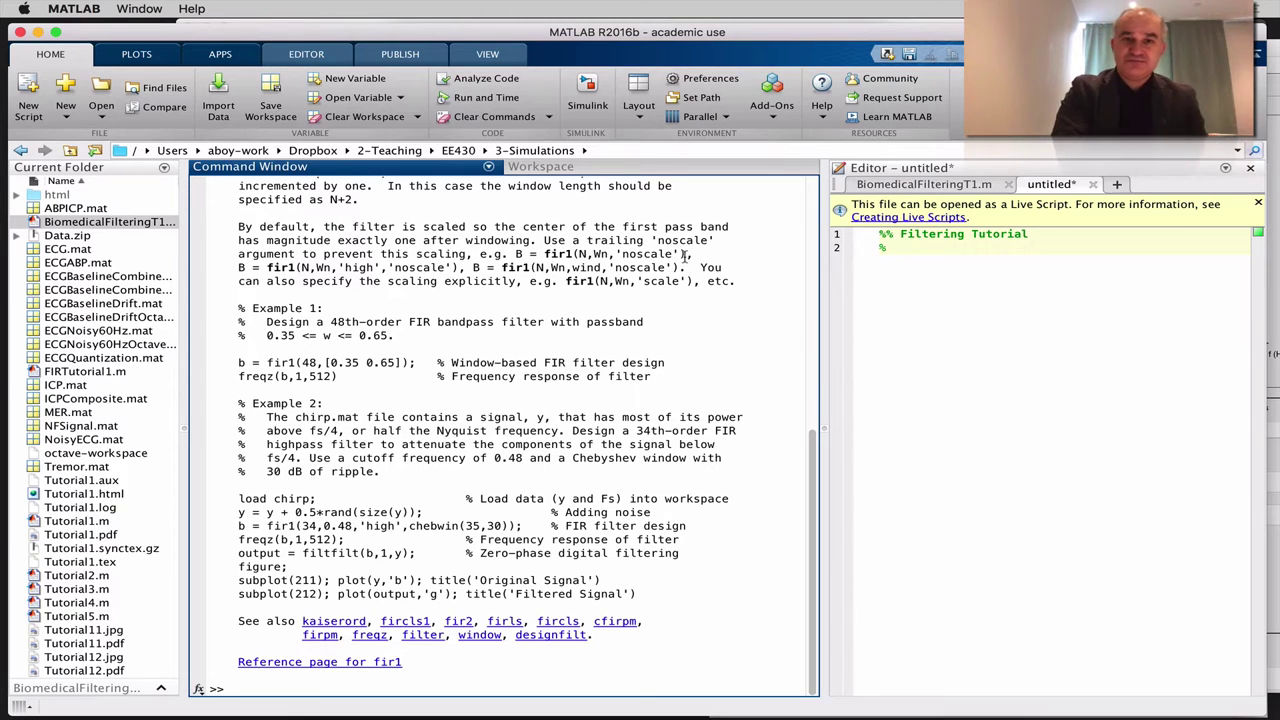
scroll(712, 245, up, 15)
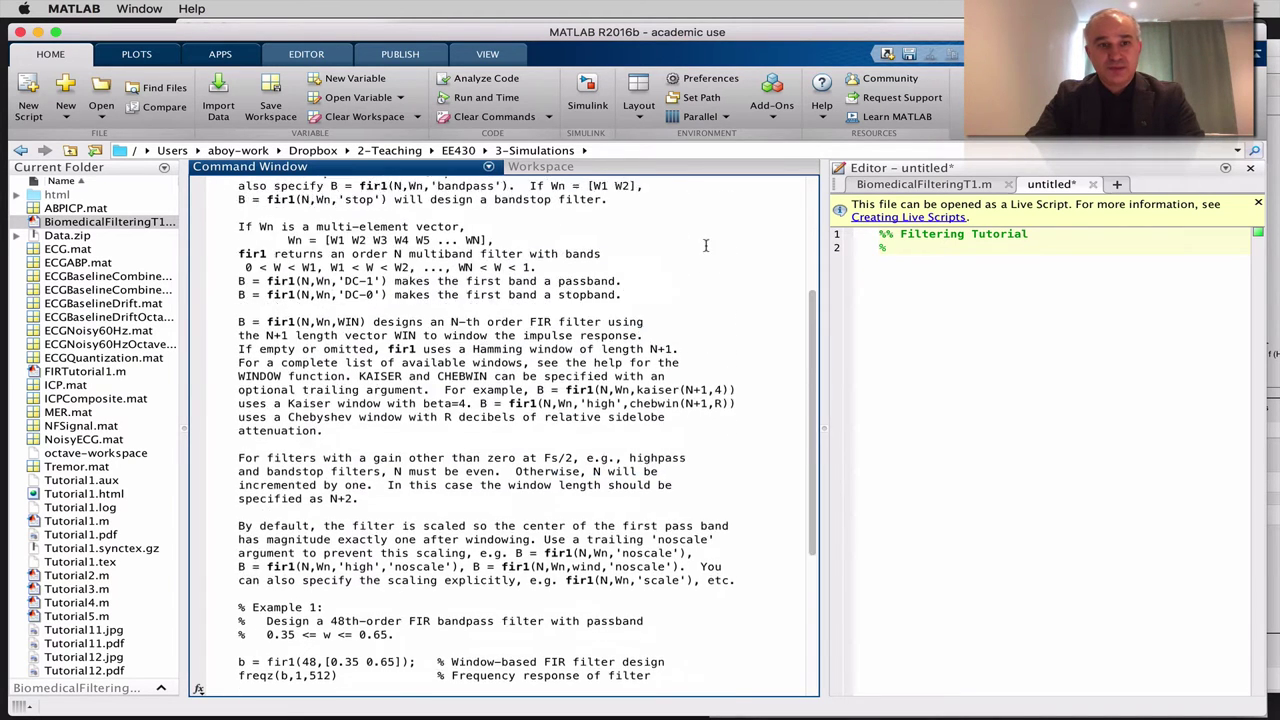
scroll(708, 244, up, 2)
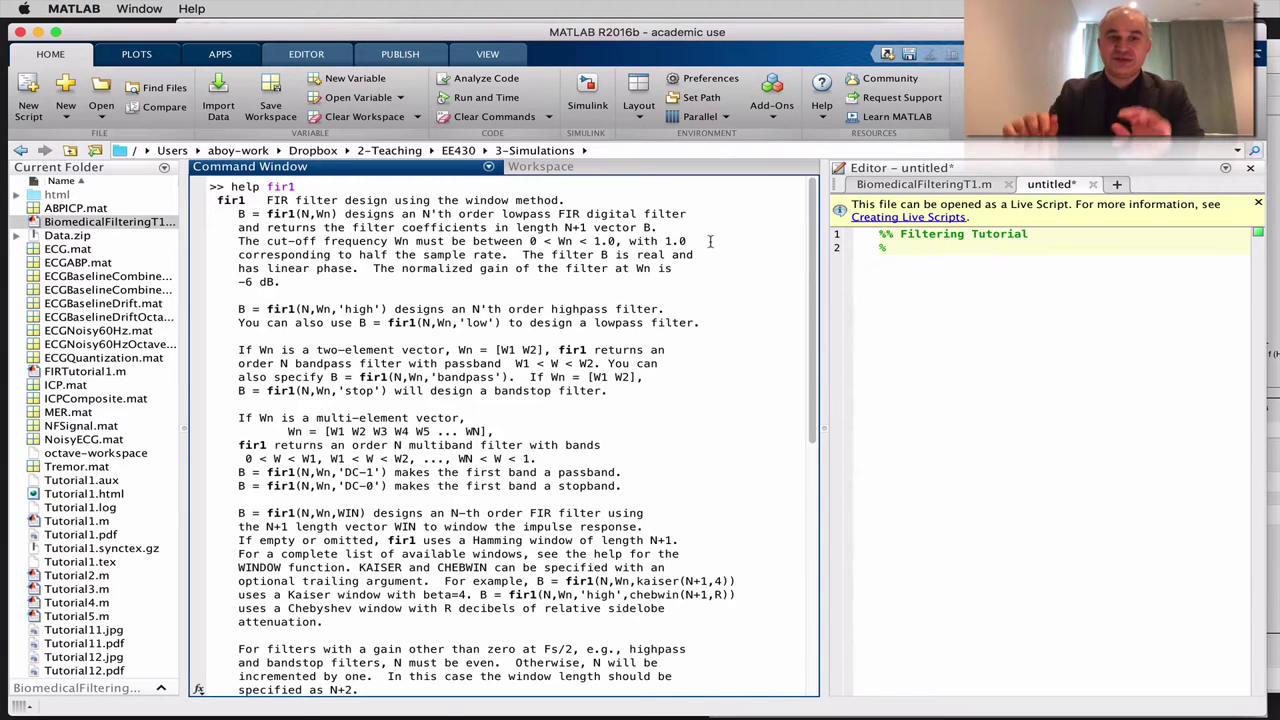
scroll(703, 336, down, 12)
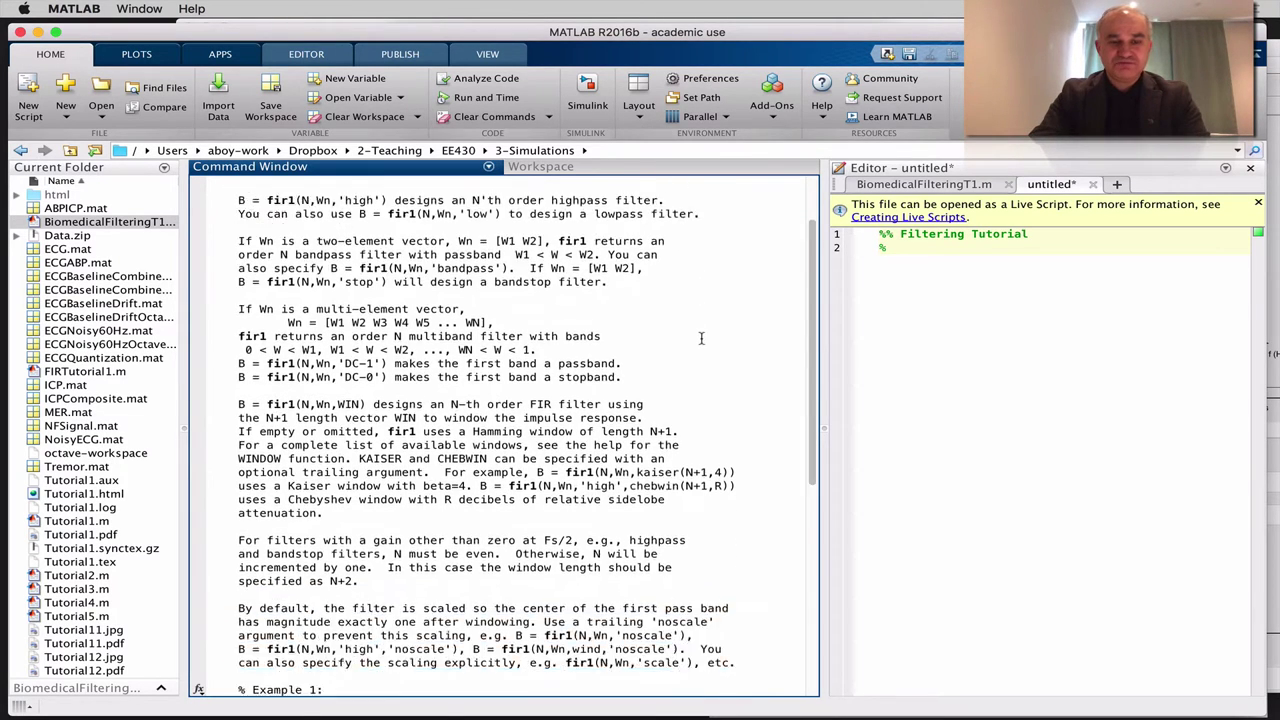
Display the command-line help for fir2 and read its description and examples.
text(help )
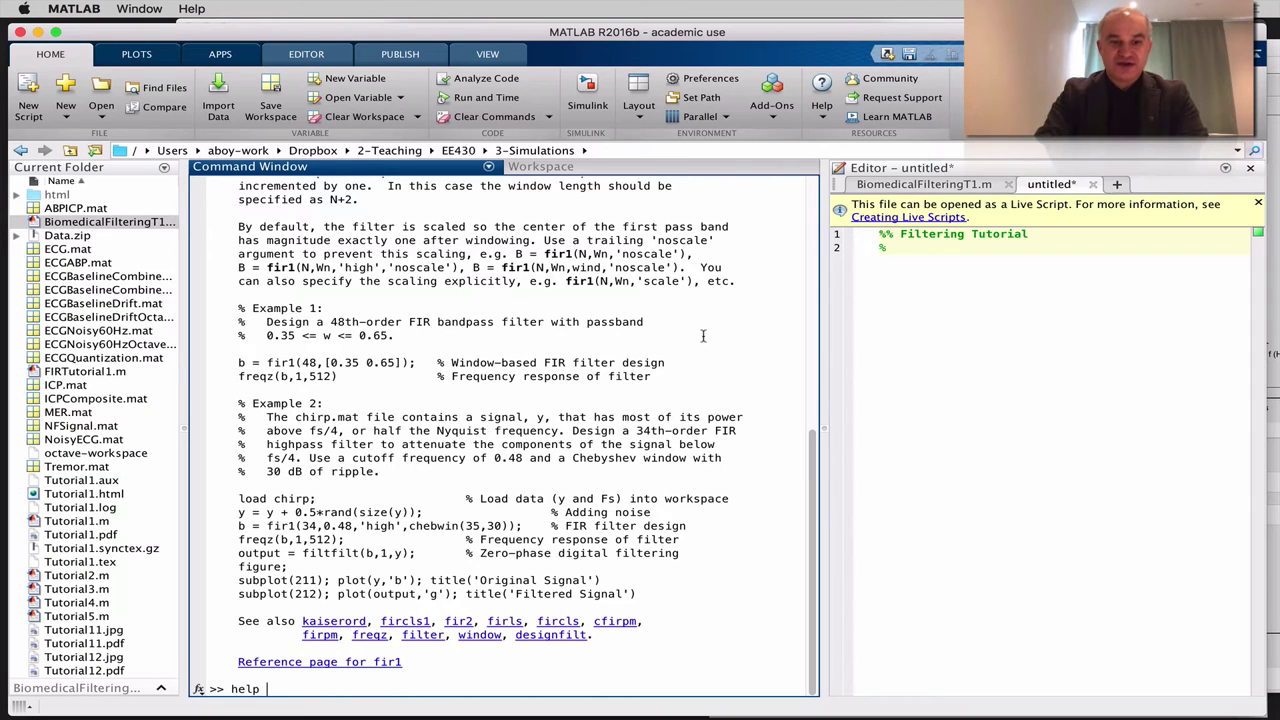
text(fir2)
key(Return)
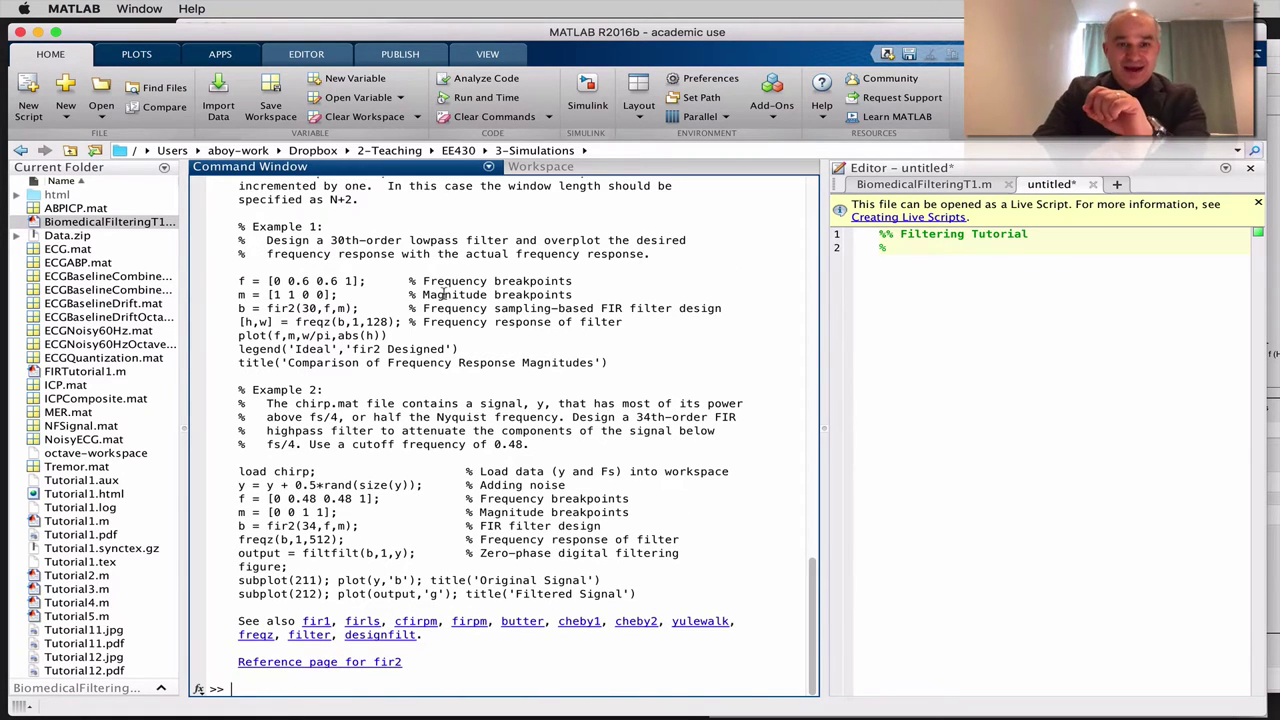
scroll(334, 281, up, 10)
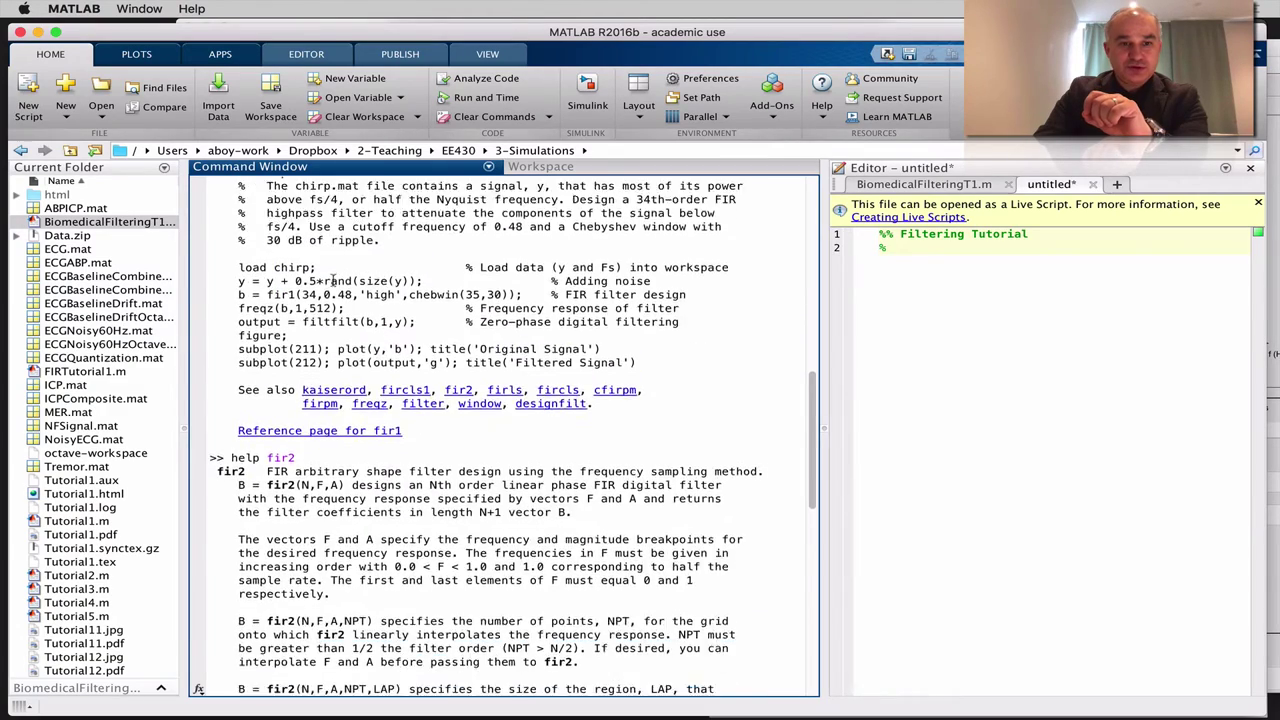
drag(325, 240, 560, 254)
scroll(515, 376, down, 3)
scroll(515, 376, down, 8)
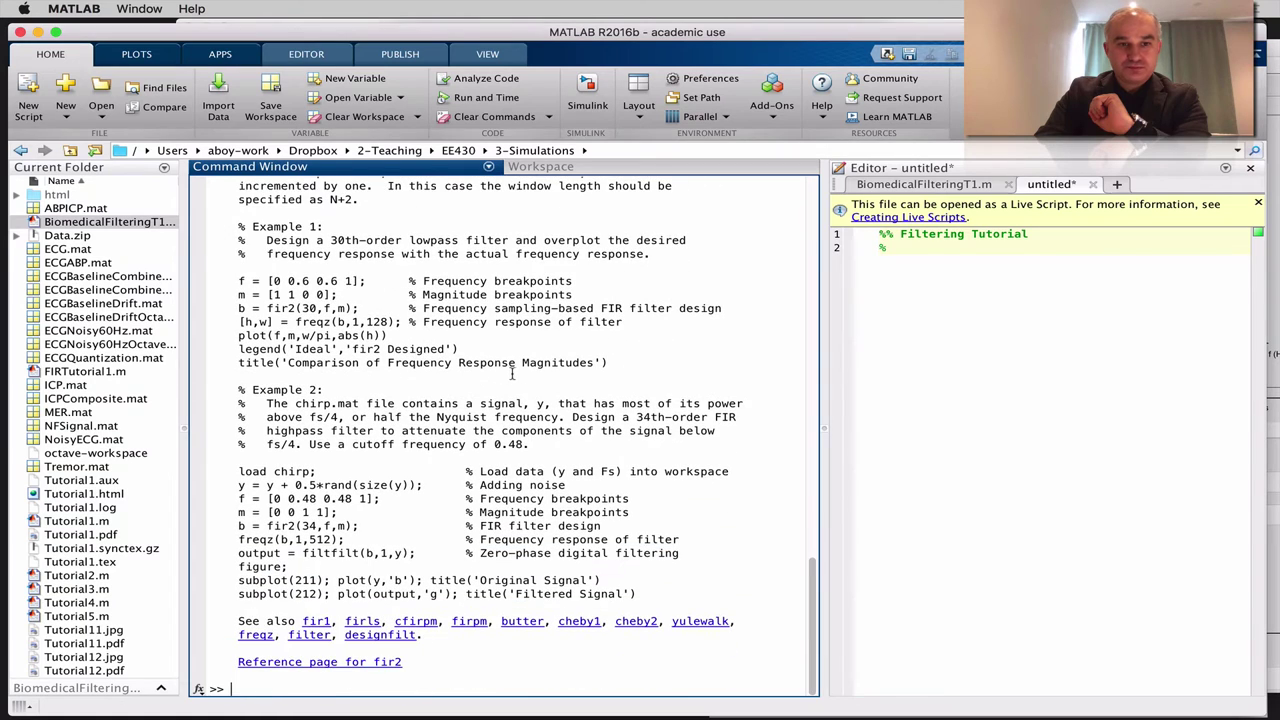
Evaluate all the code of Example 1 in the fir2 help, from the frequency breakpoints to the title, and bring Figure 1 forward.
drag(240, 281, 620, 364)
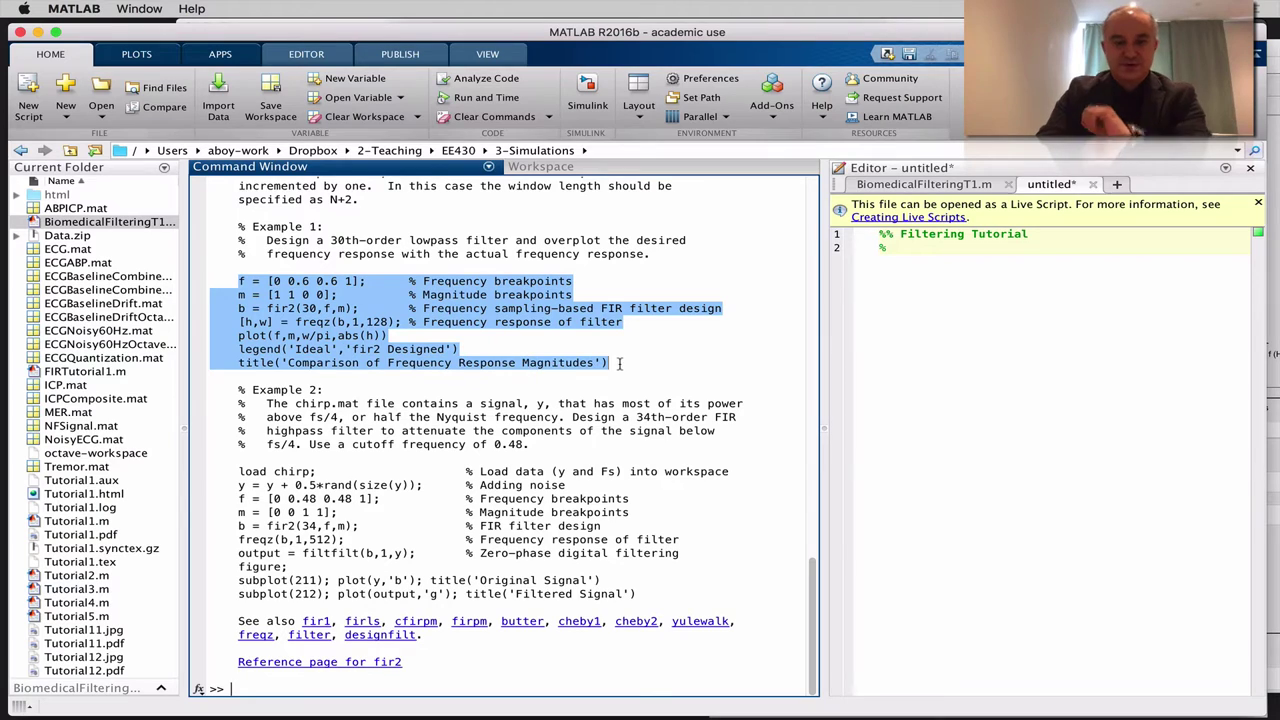
shift+click(408, 356)
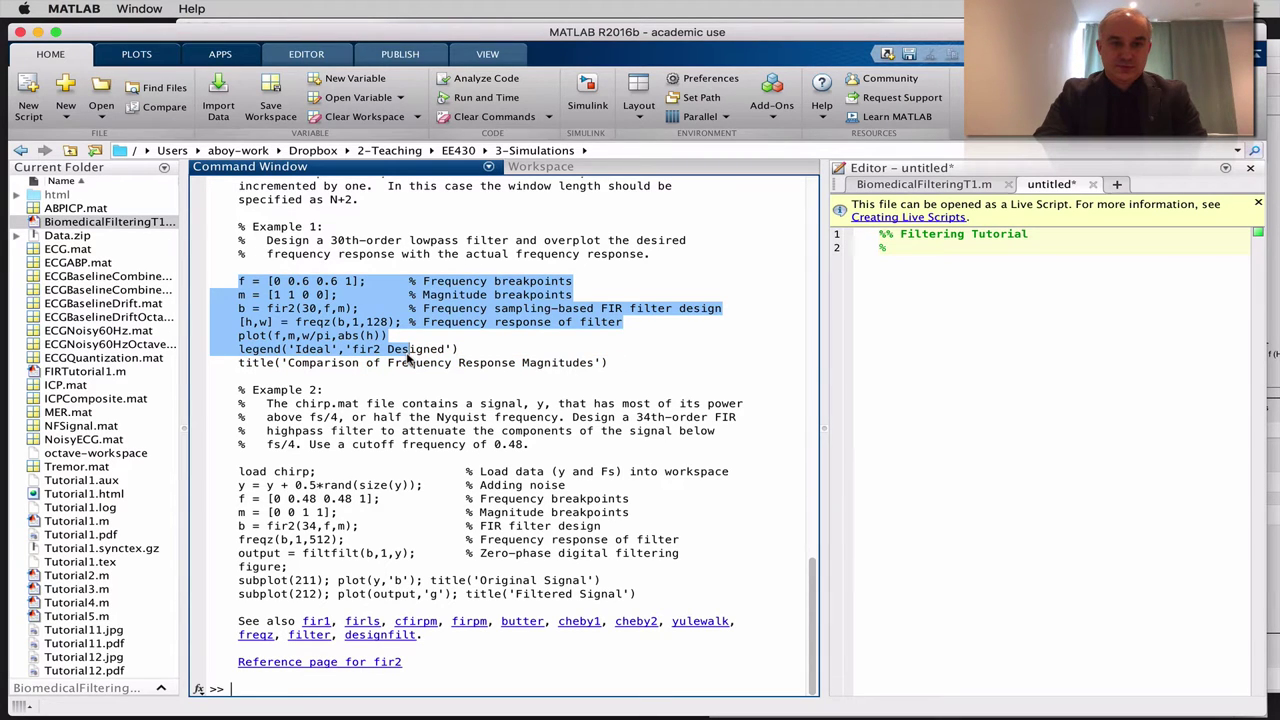
drag(608, 363, 222, 281)
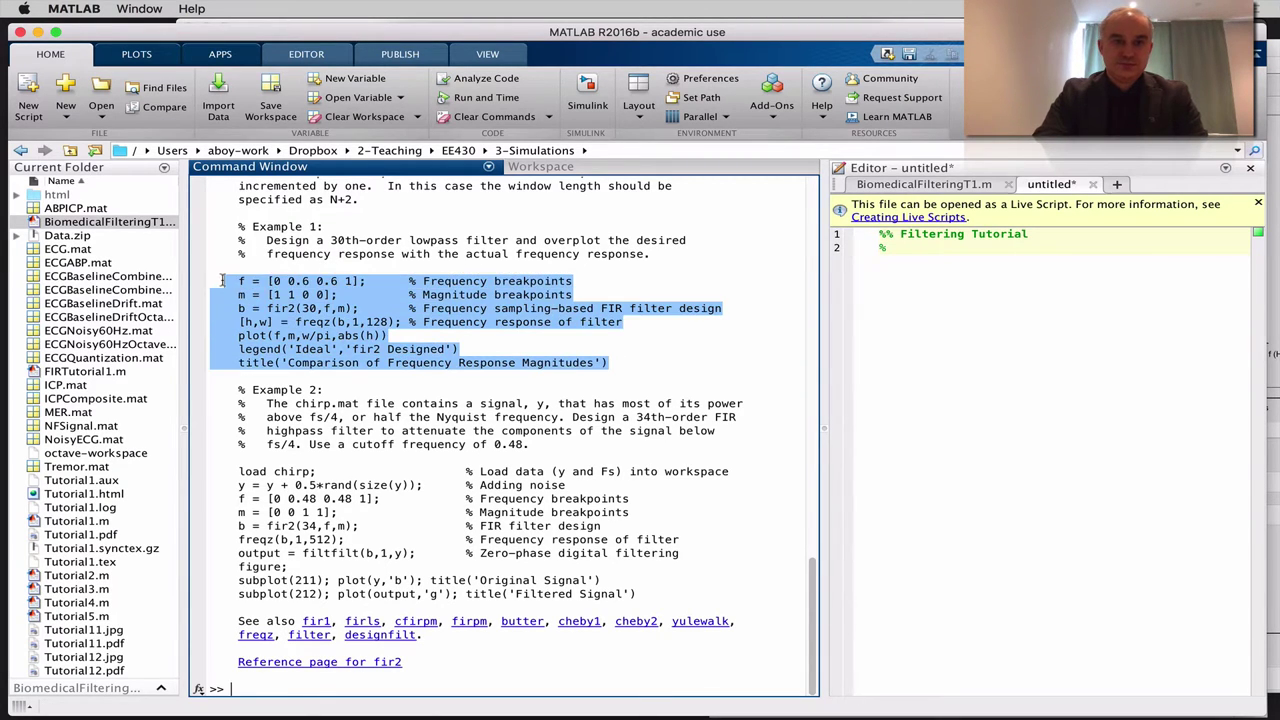
right_click(349, 311)
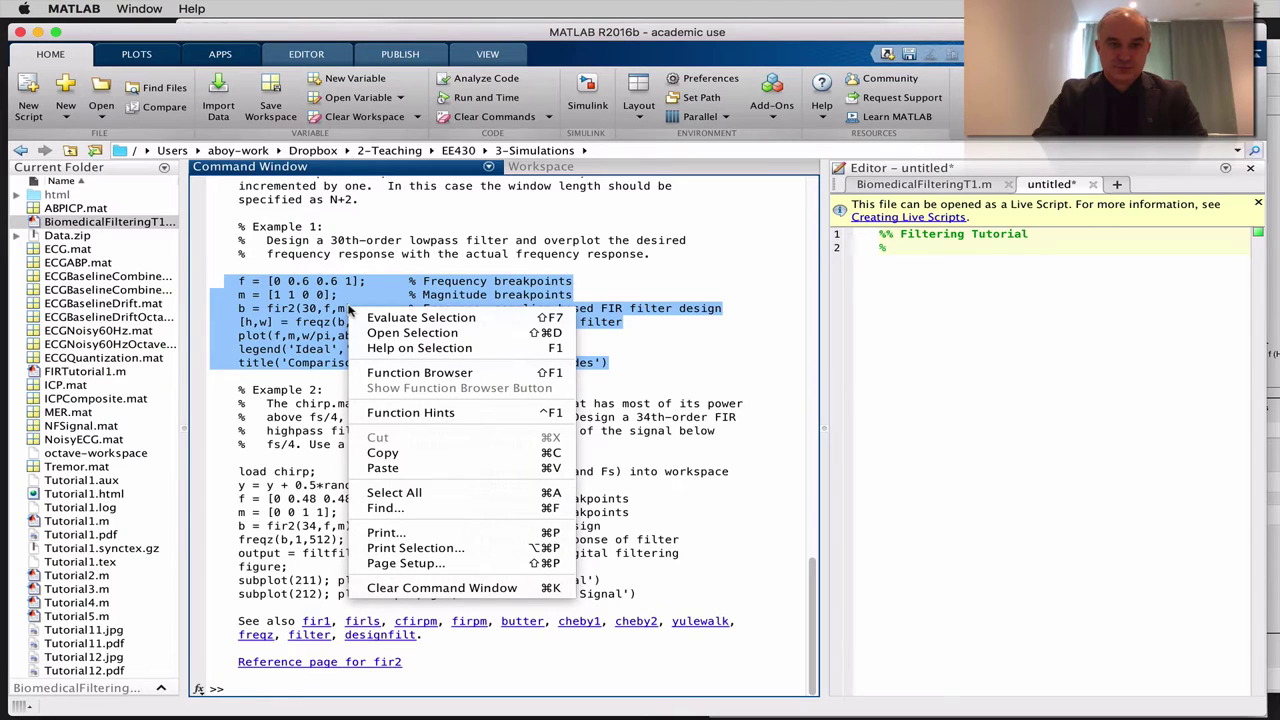
click(366, 318)
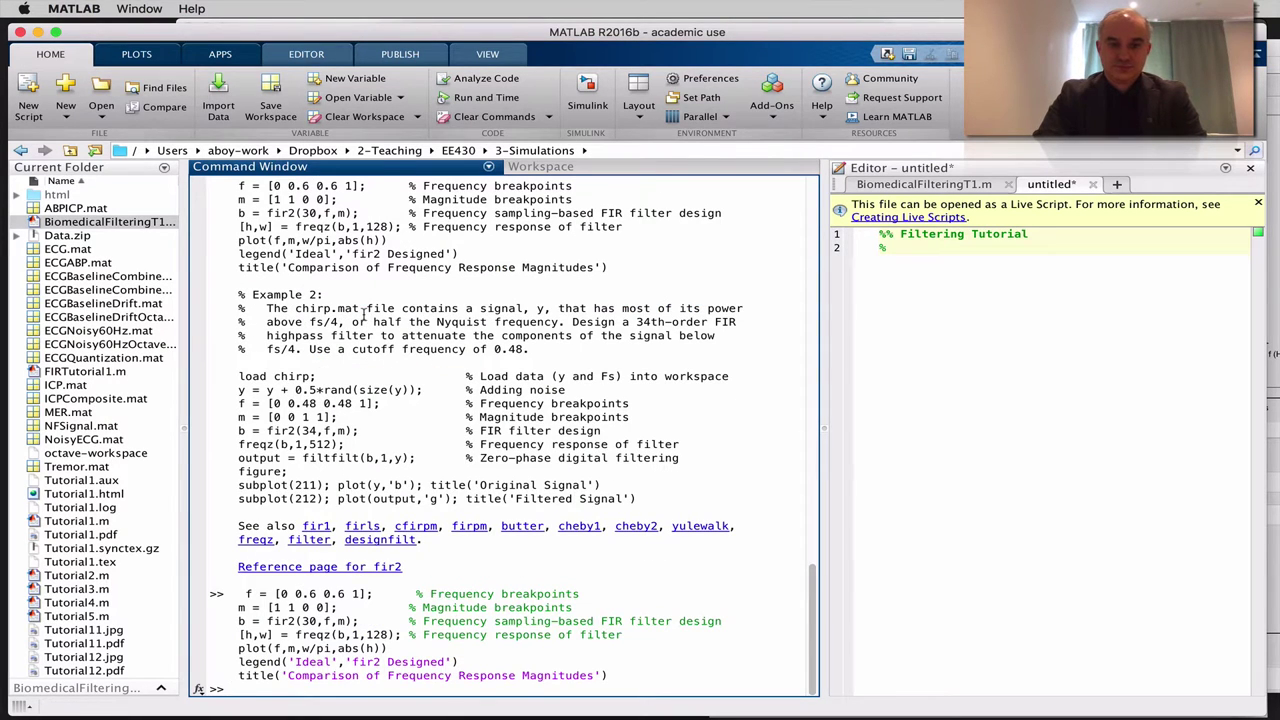
key(ctrl+Up)
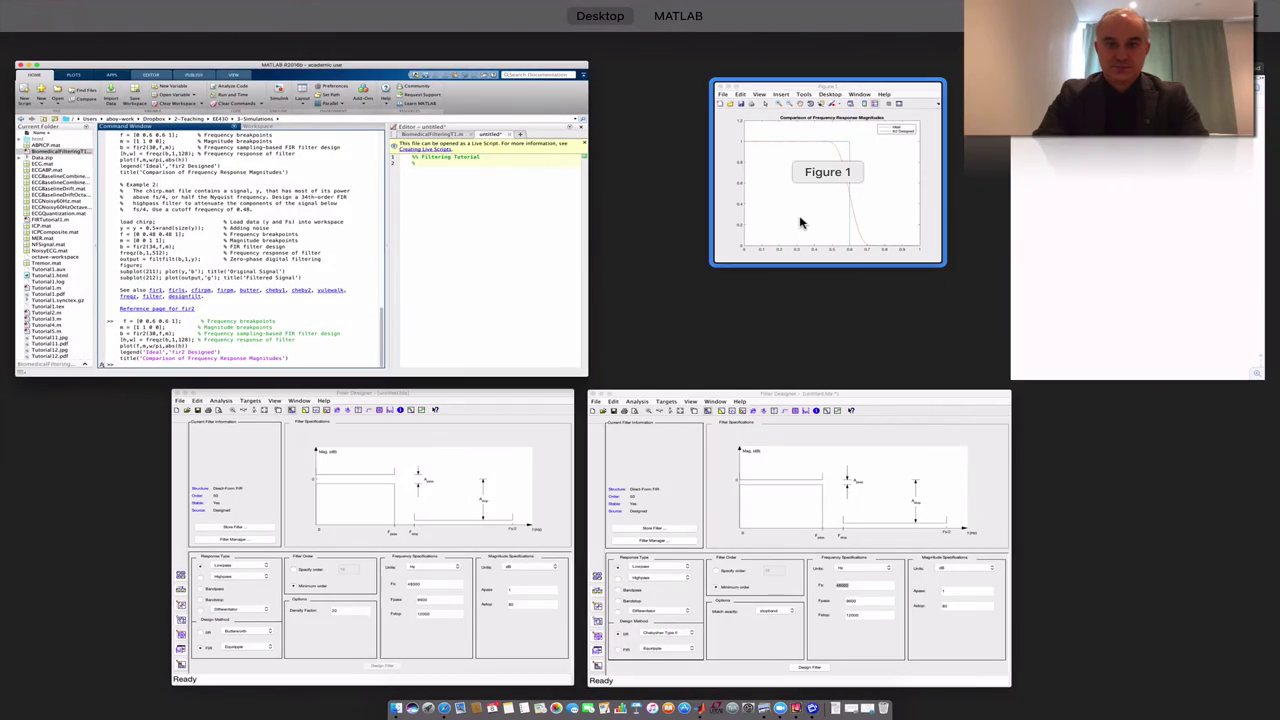
click(802, 221)
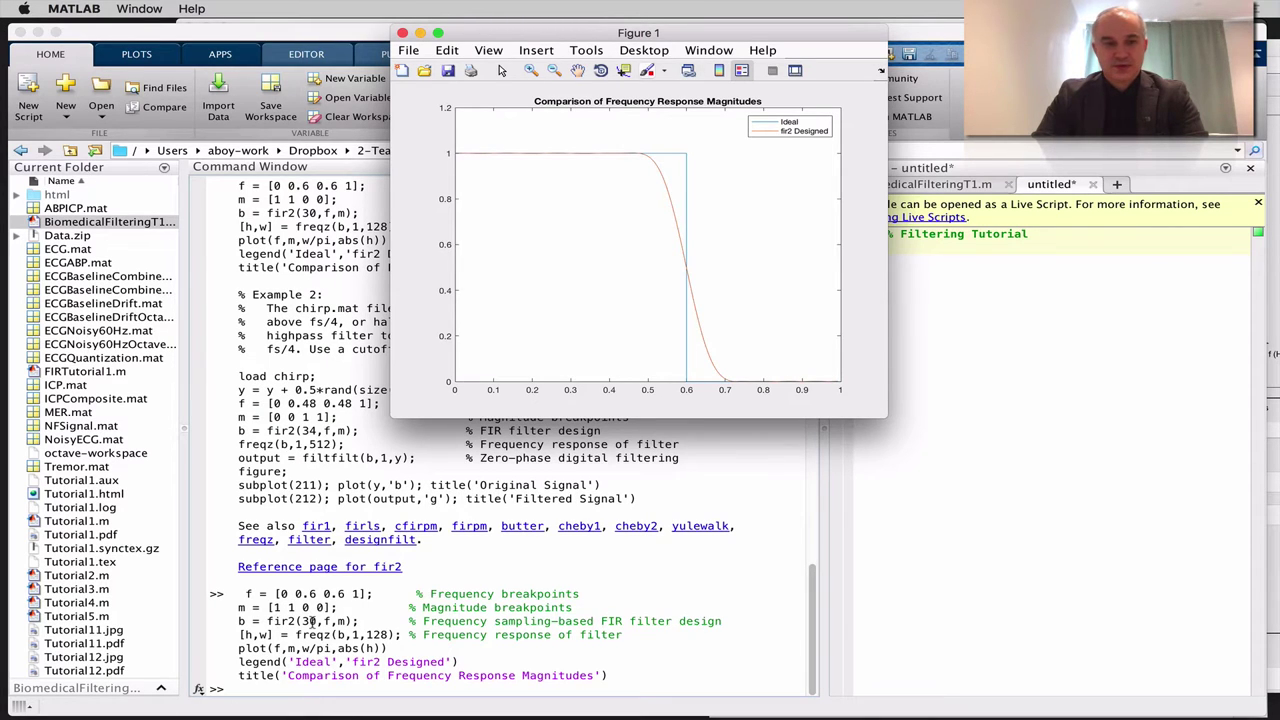
Return to the Command Window and clear it with clc.
click(357, 621)
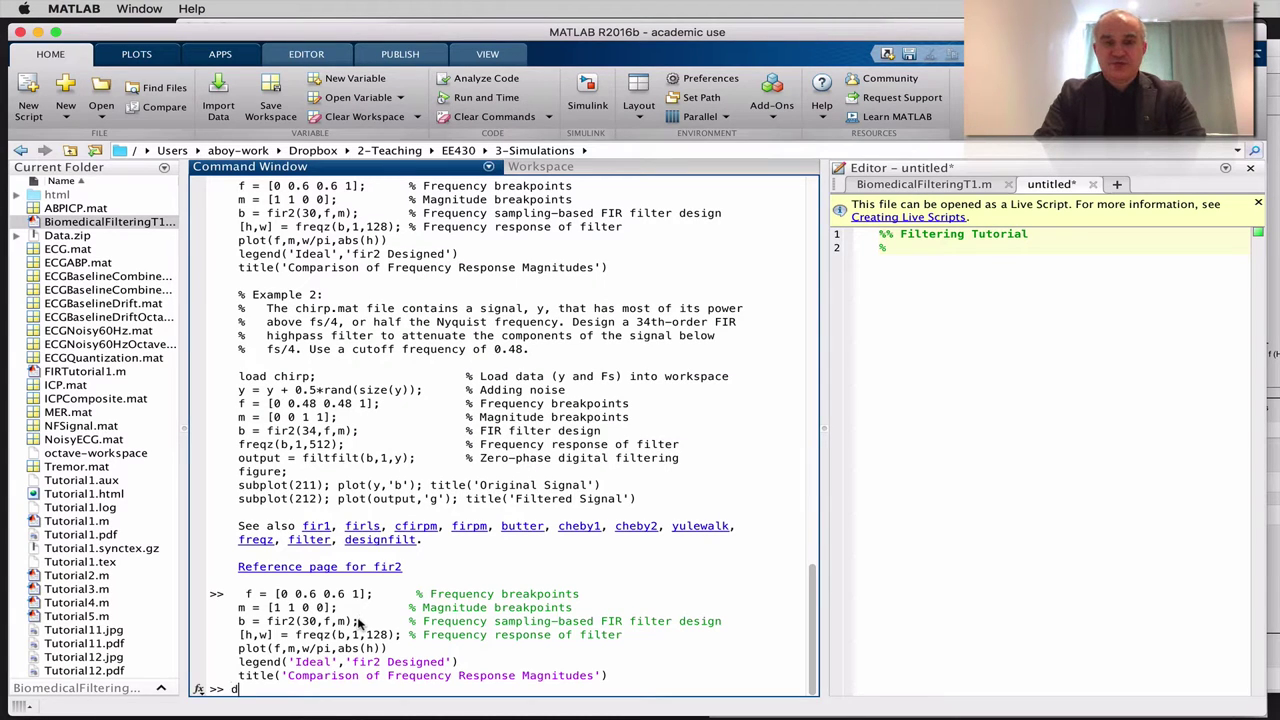
text(clc)
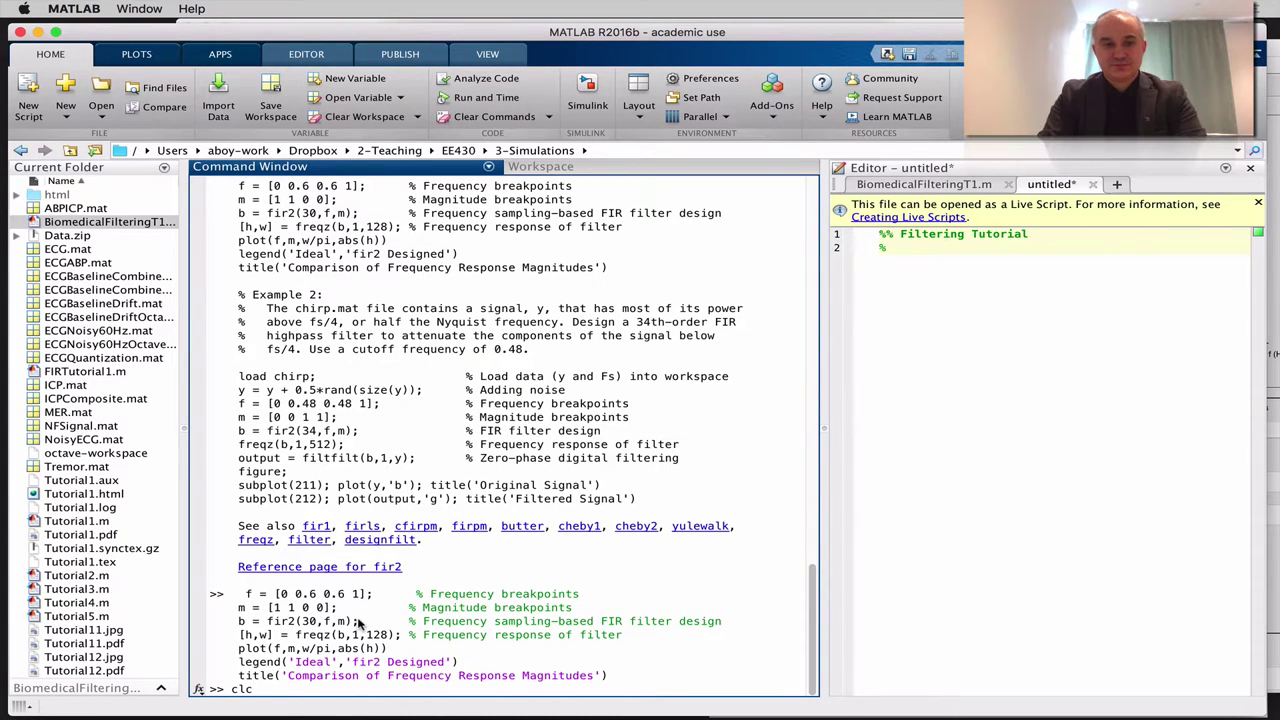
key(Return)
Display the command-line help for butter and read it from the beginning through its examples.
text(help b)
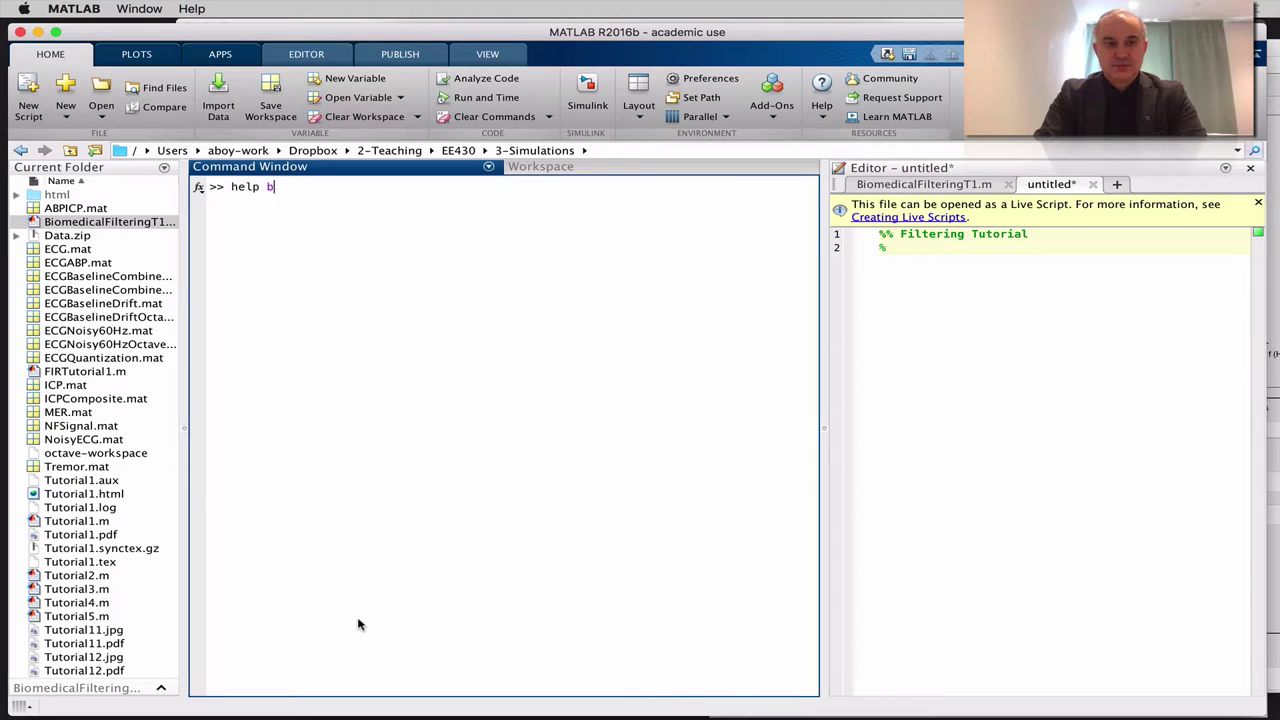
text(utt)
key(Tab)
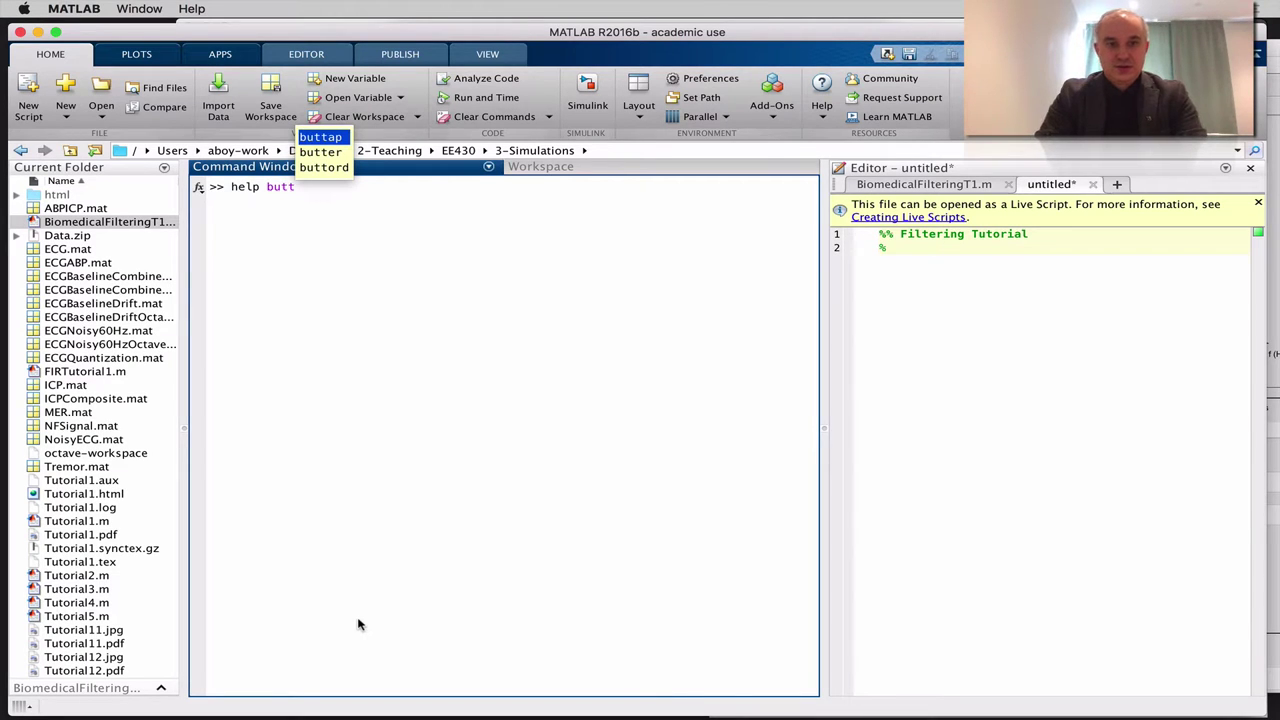
key(Down)
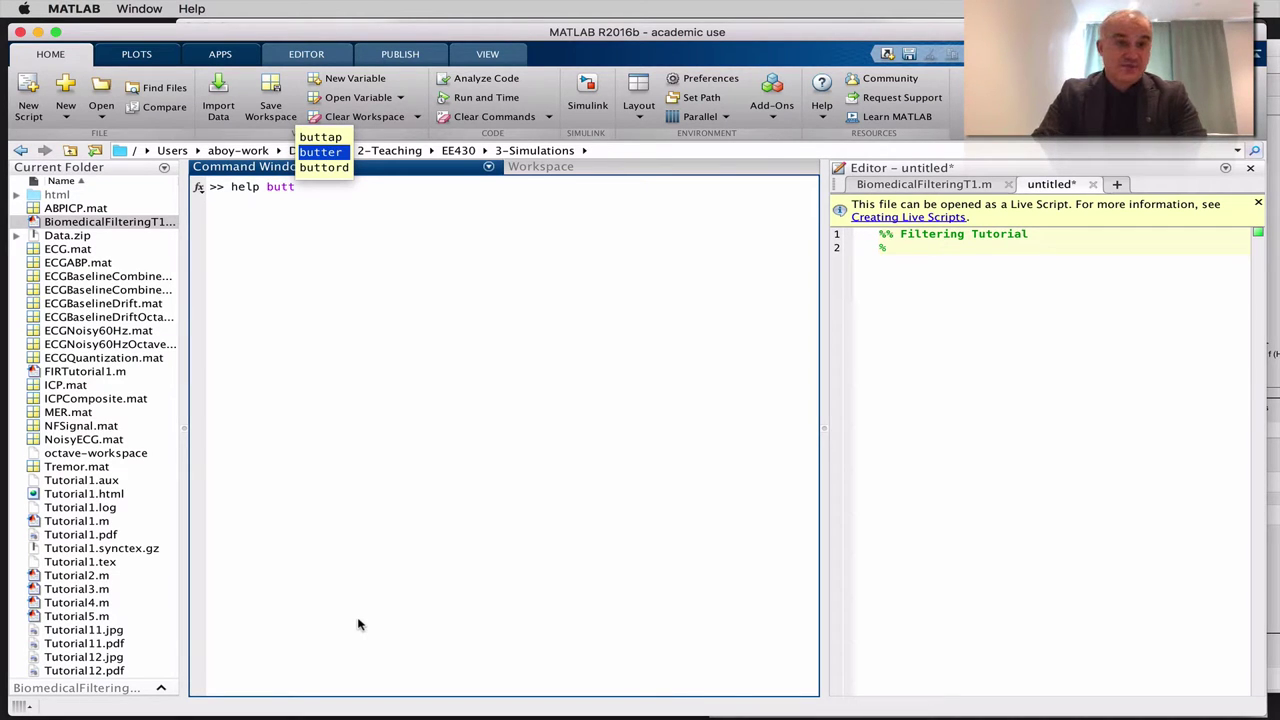
key(Return)
key(Return)
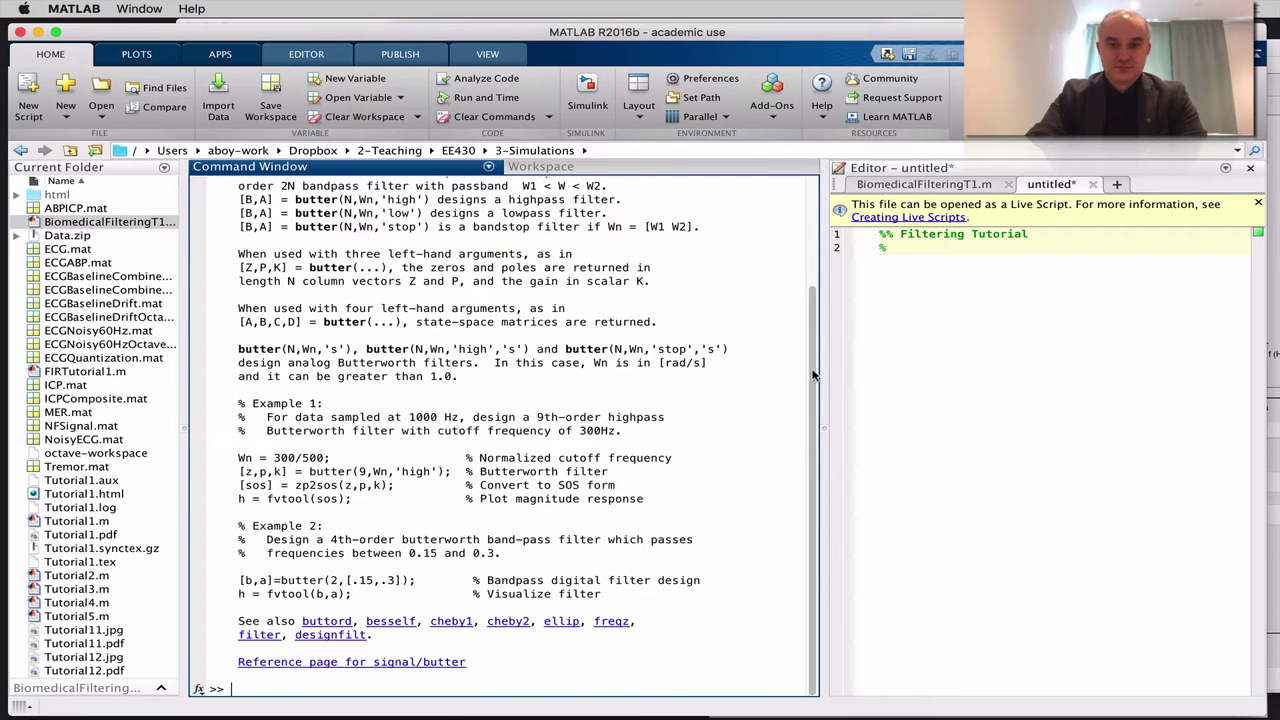
drag(811, 380, 809, 204)
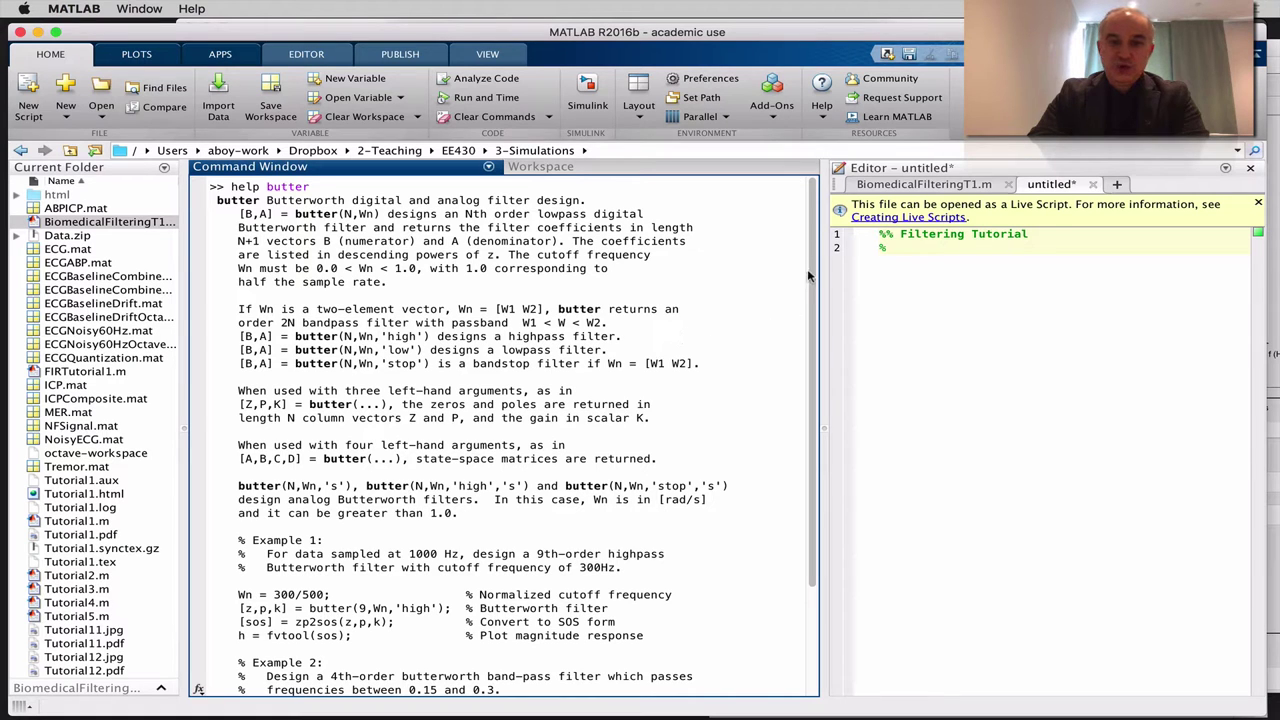
drag(814, 276, 804, 407)
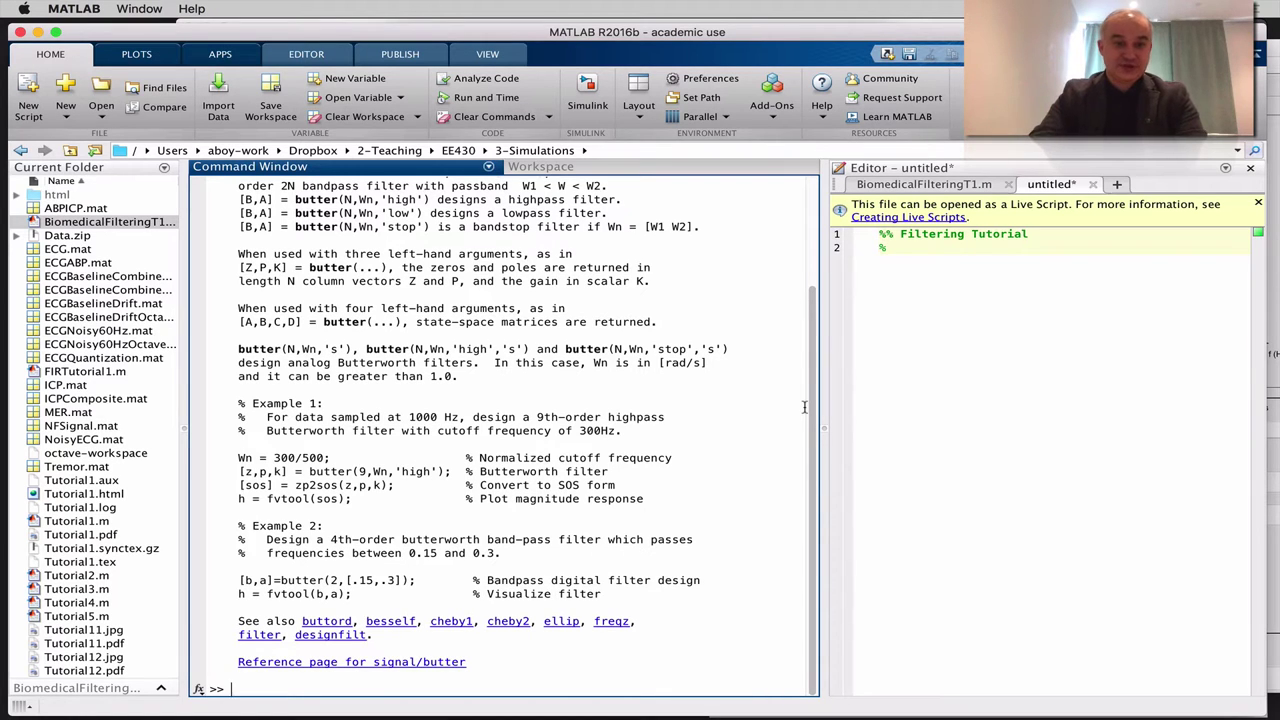
Open the linked help for cheby1 and from there for ellip, and read the elliptic filter description.
click(465, 622)
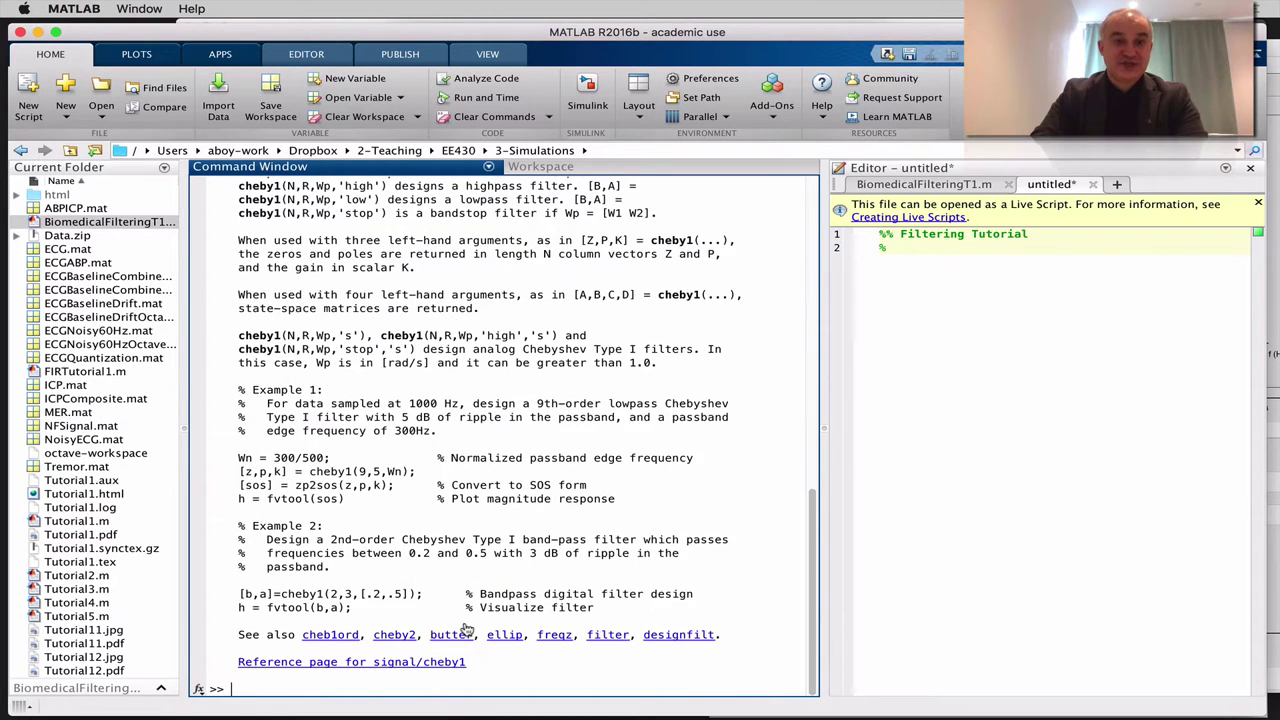
drag(810, 530, 802, 560)
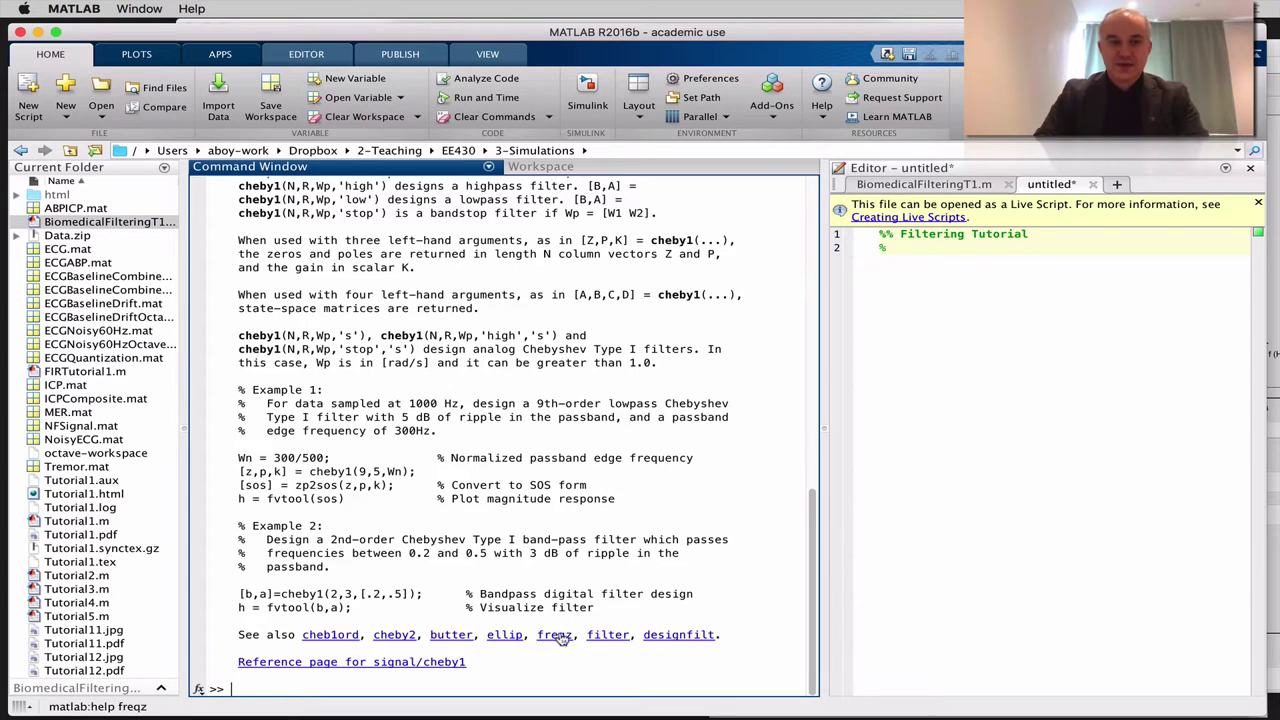
click(510, 643)
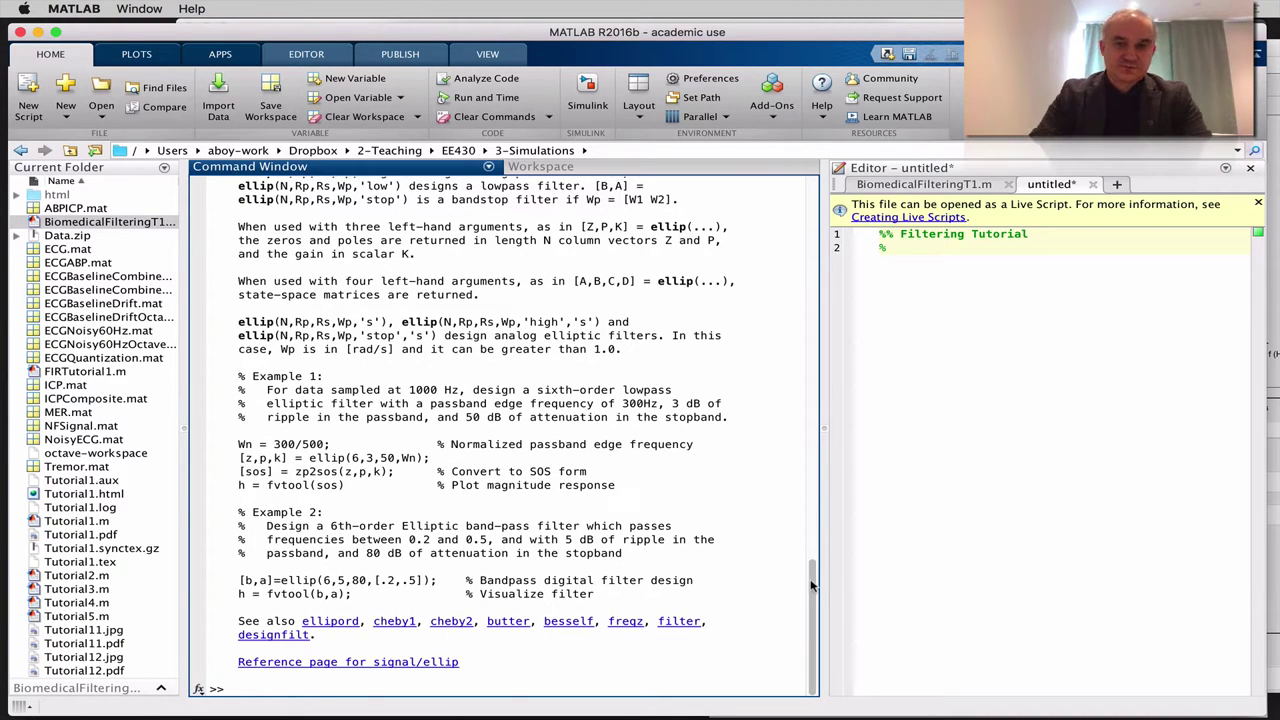
drag(815, 587, 813, 545)
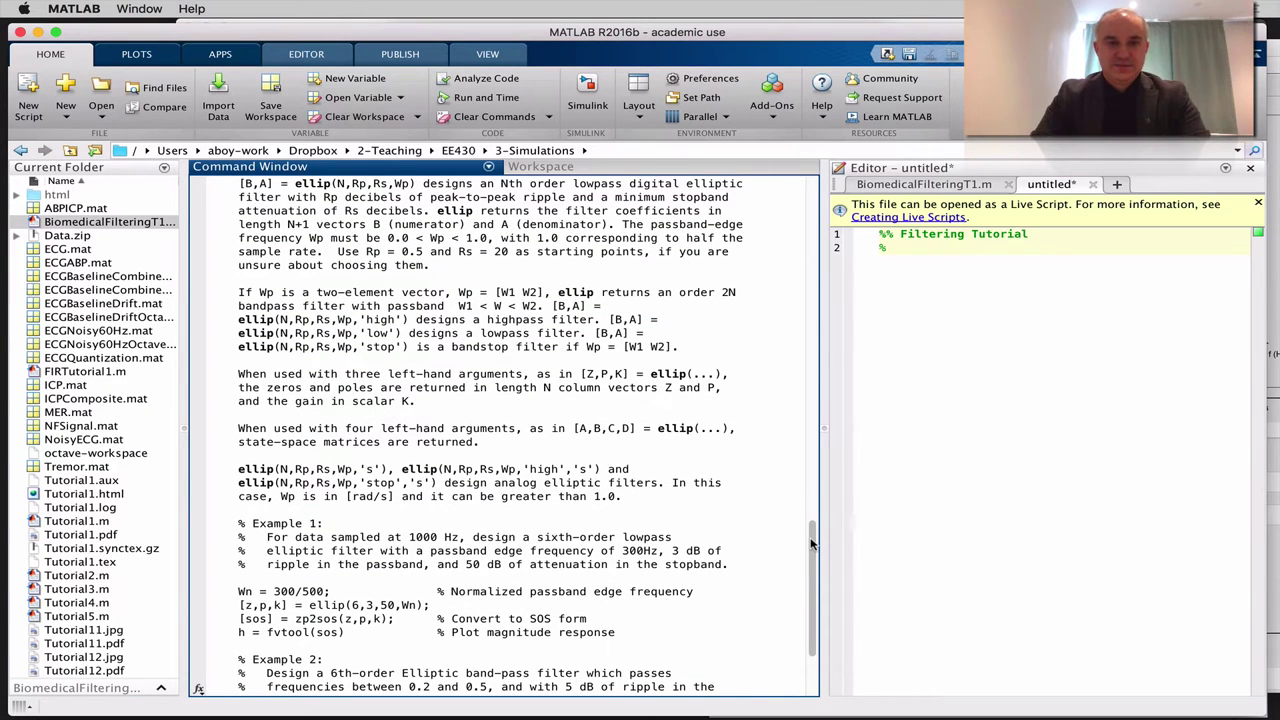
drag(812, 543, 815, 530)
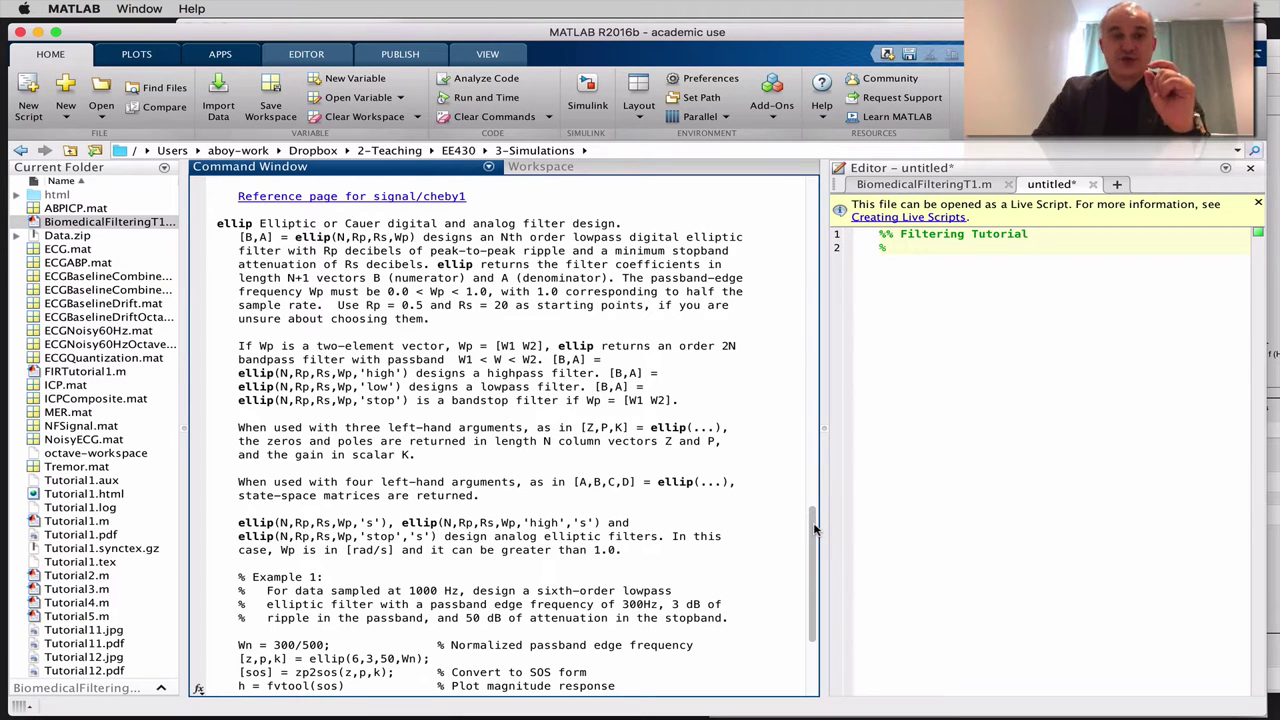
drag(815, 530, 815, 620)
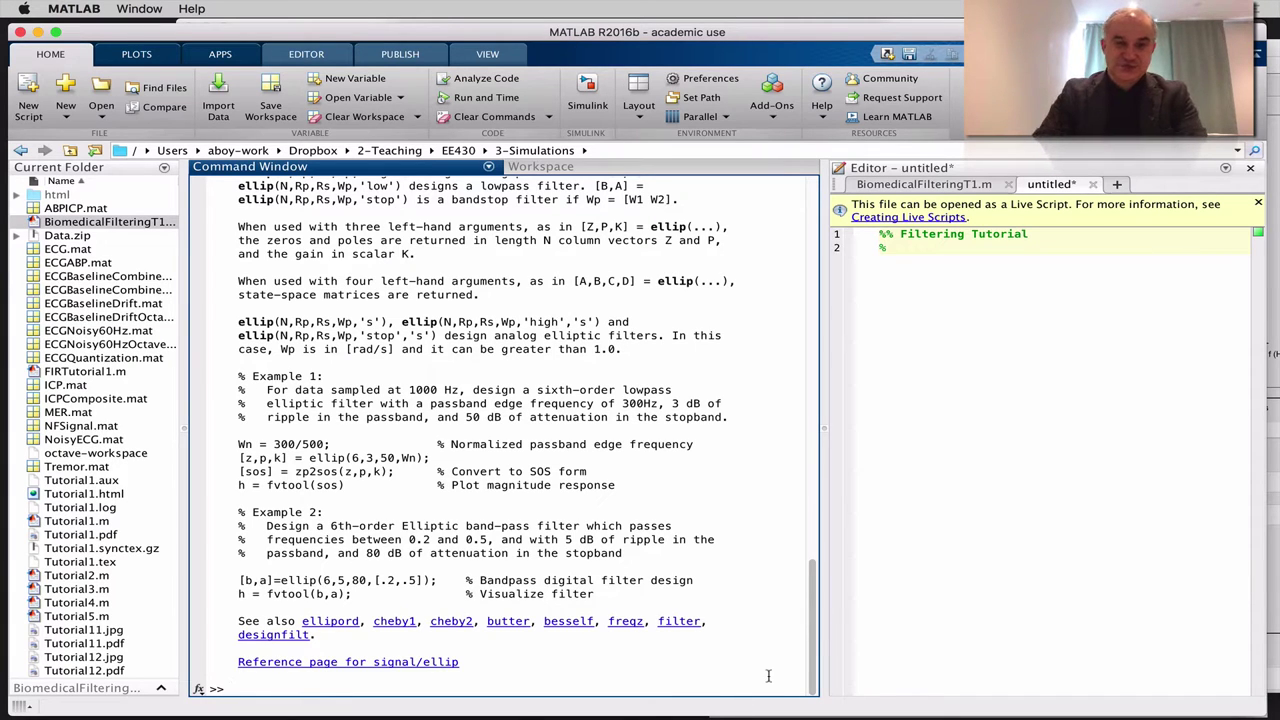
Display the command-line help for freqz and highlight the numerator and denominator terms of the frequency response formula.
text(help)
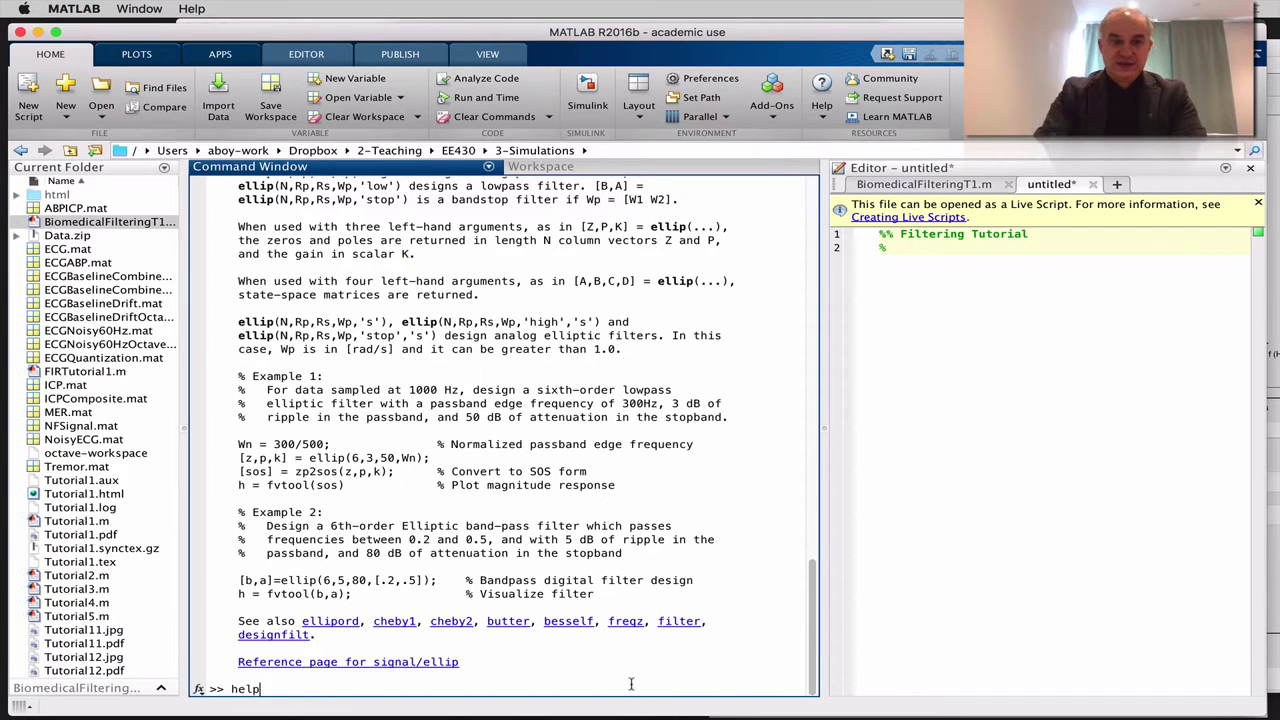
text( freqz)
key(Return)
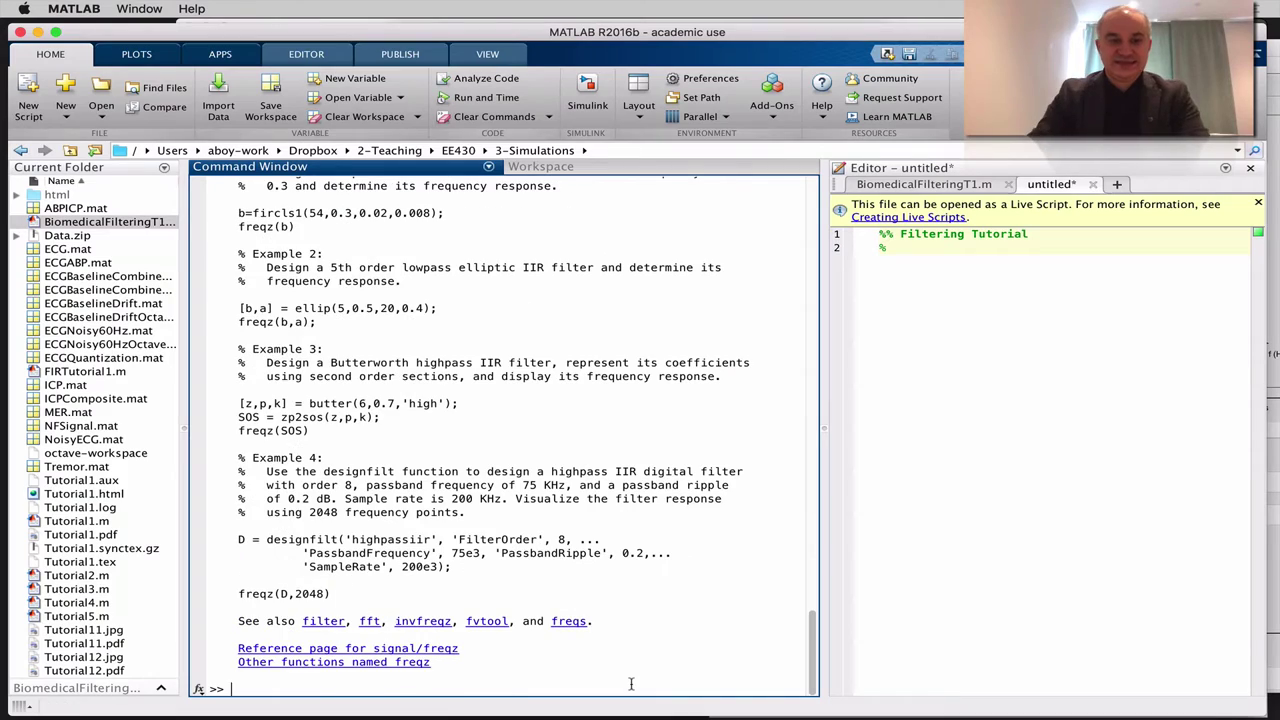
drag(817, 655, 804, 508)
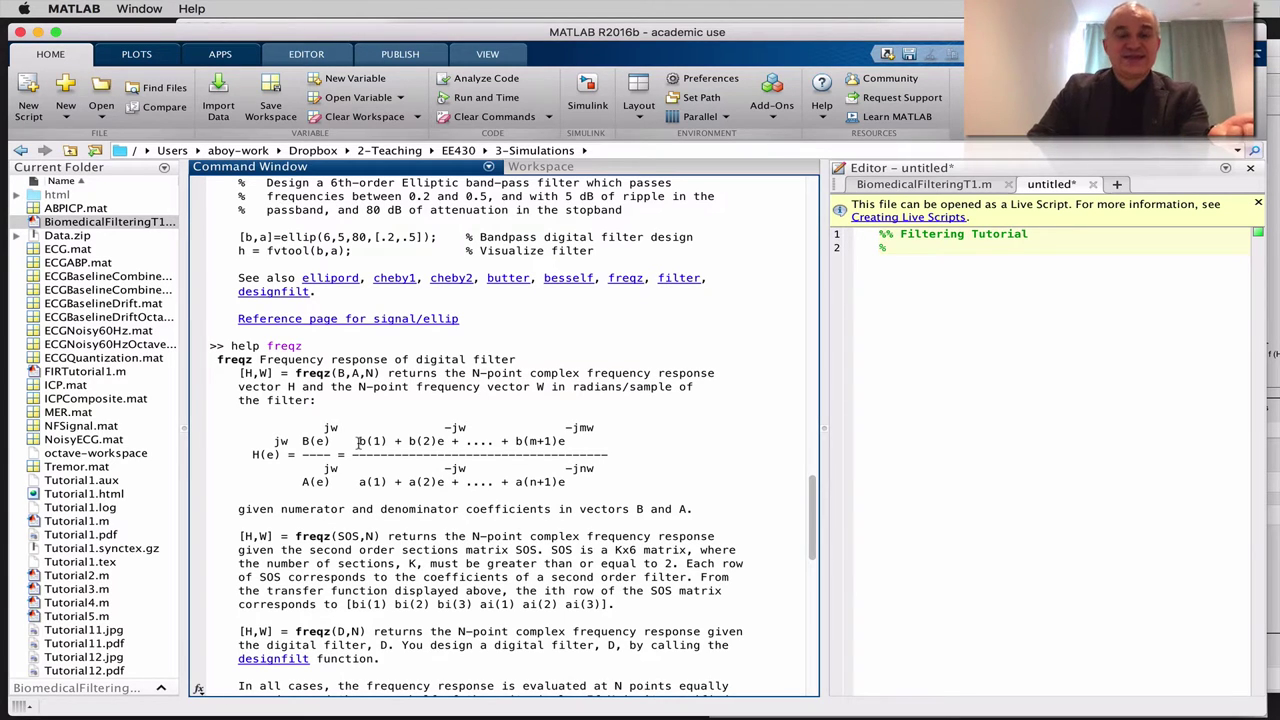
drag(366, 441, 610, 443)
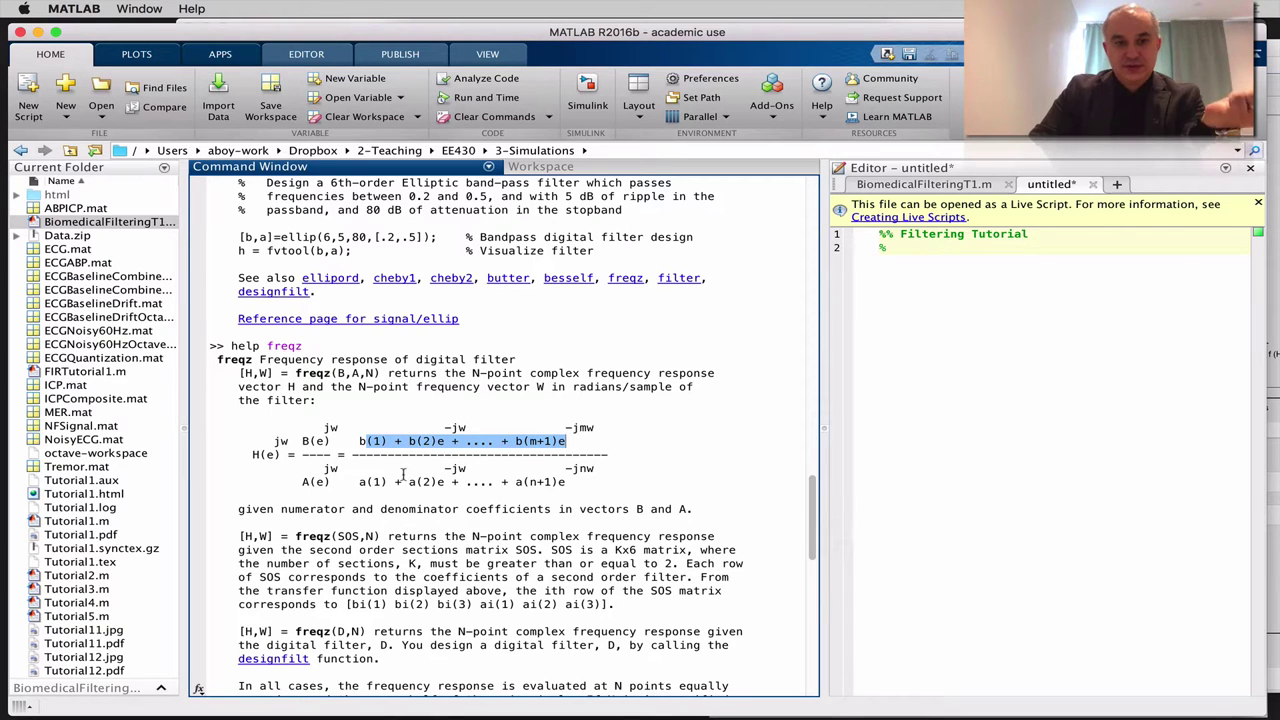
drag(366, 482, 600, 485)
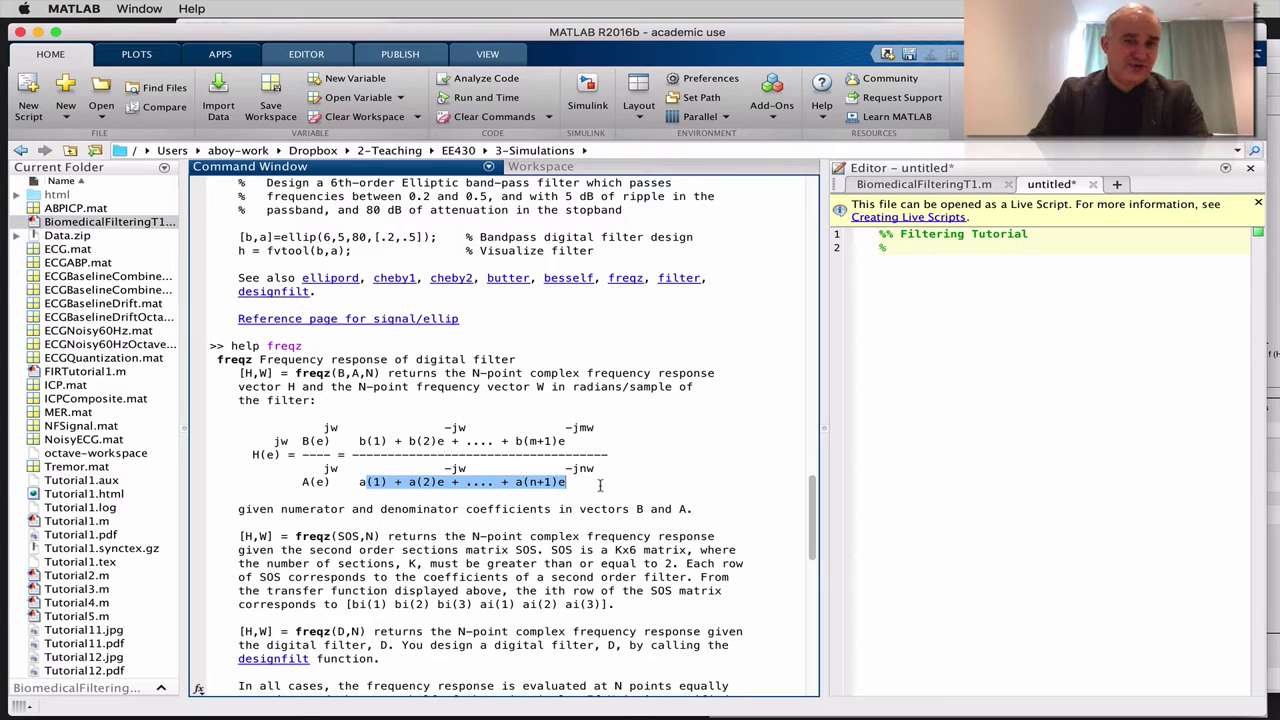
Read the rest of the freqz help through its examples, and launch Filter Designer with the filterDesigner command.
scroll(600, 485, down, 20)
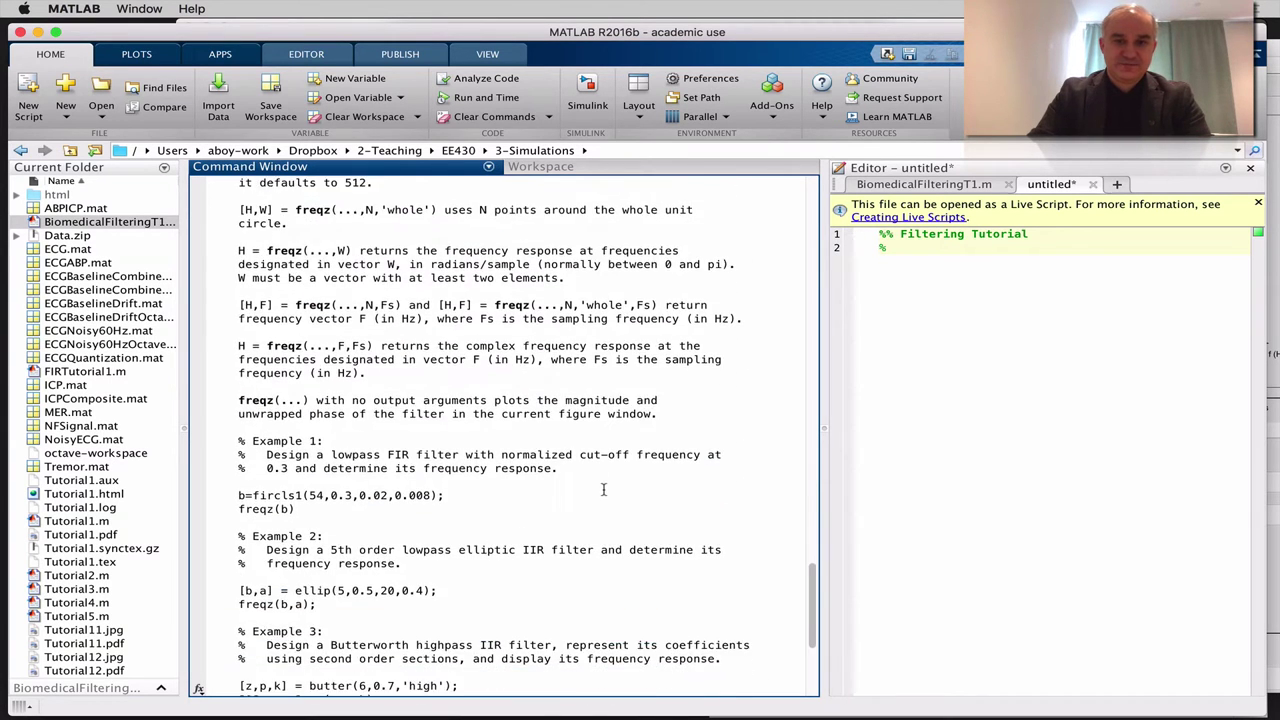
scroll(603, 489, down, 3)
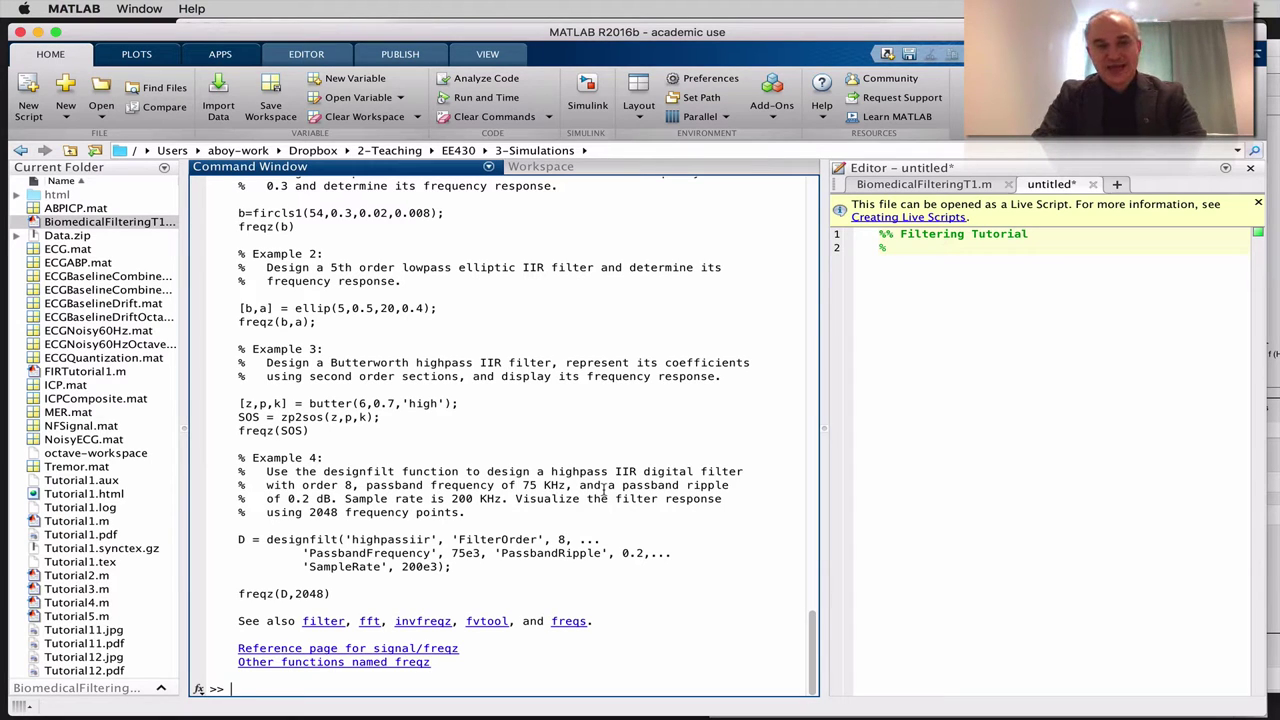
text(filter)
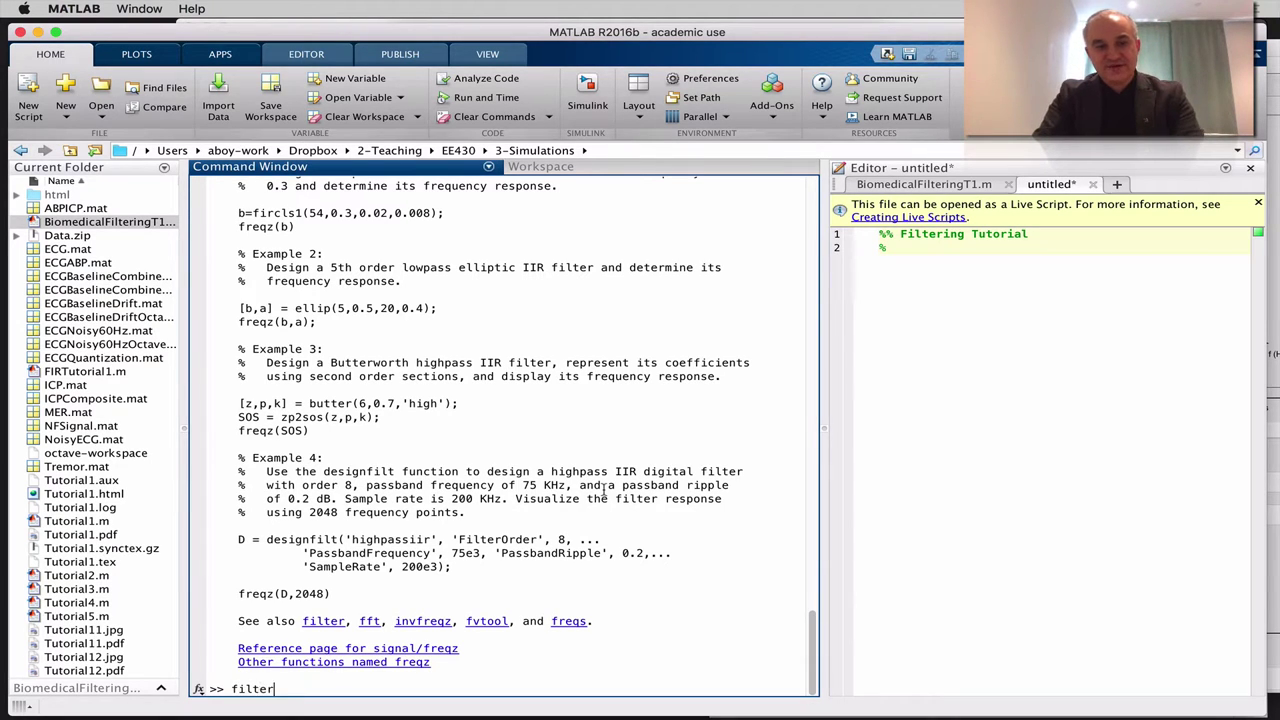
key(Tab)
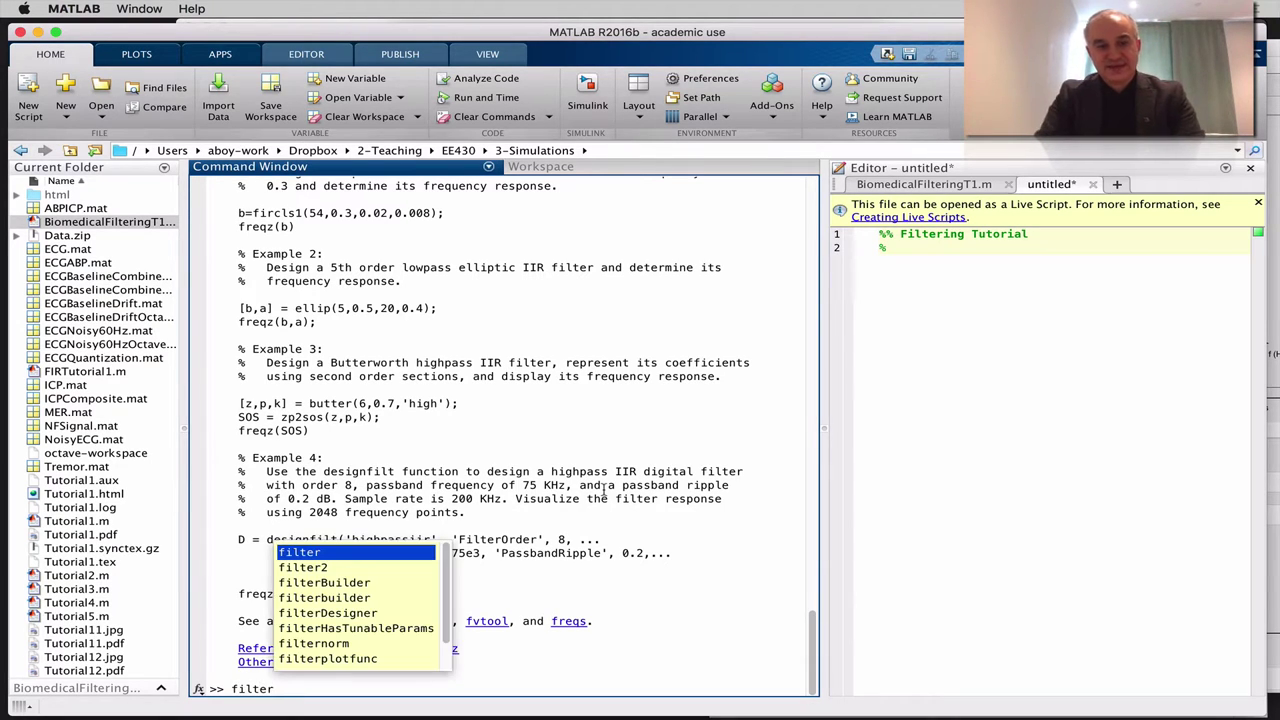
click(404, 613)
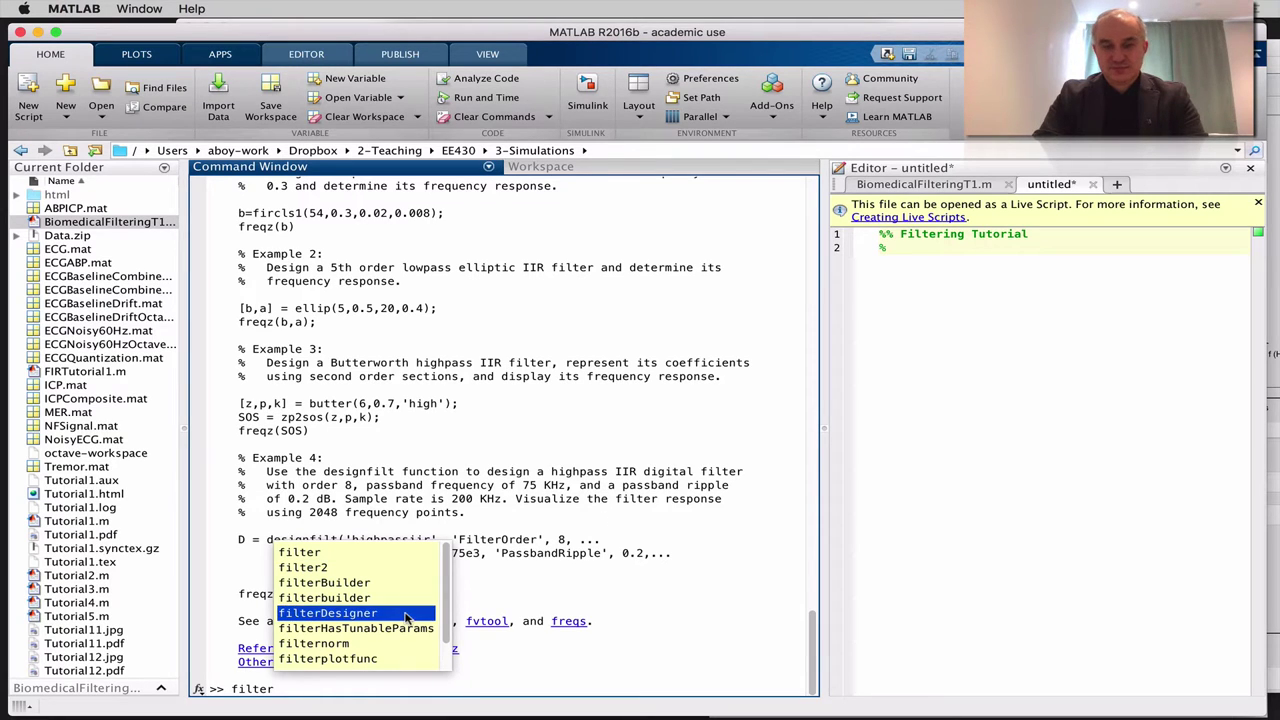
key(Return)
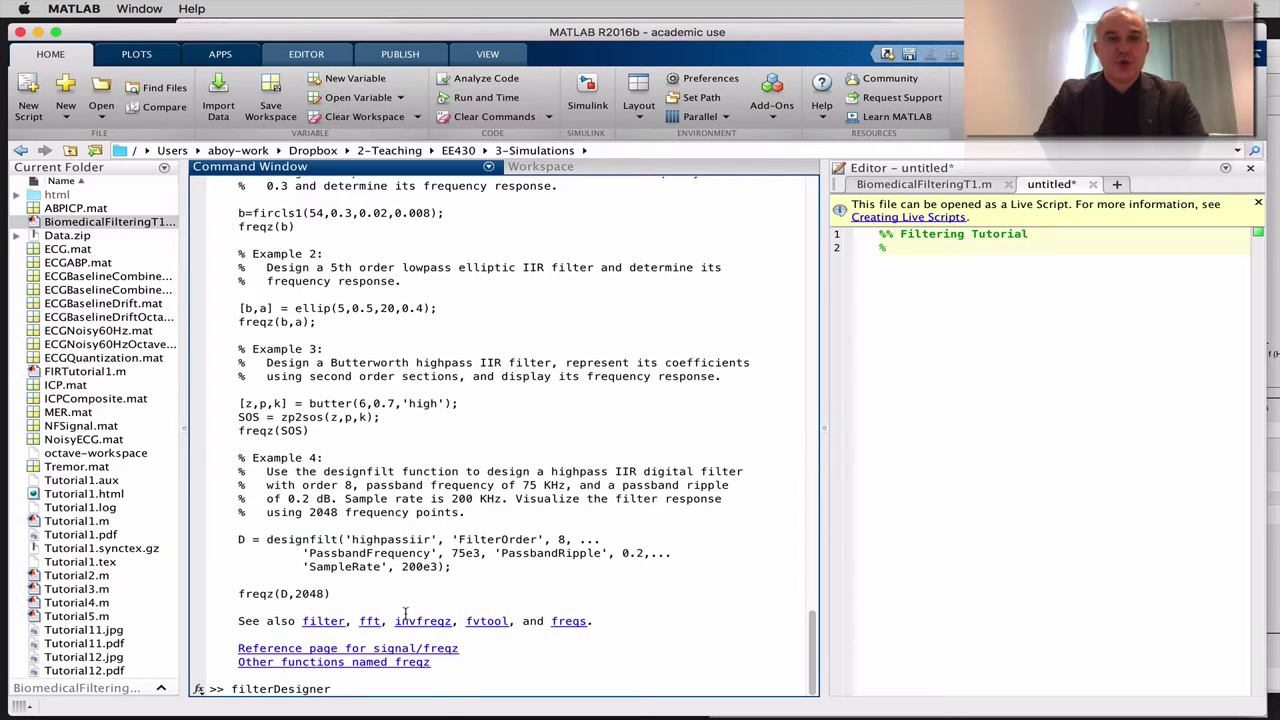
key(Return)
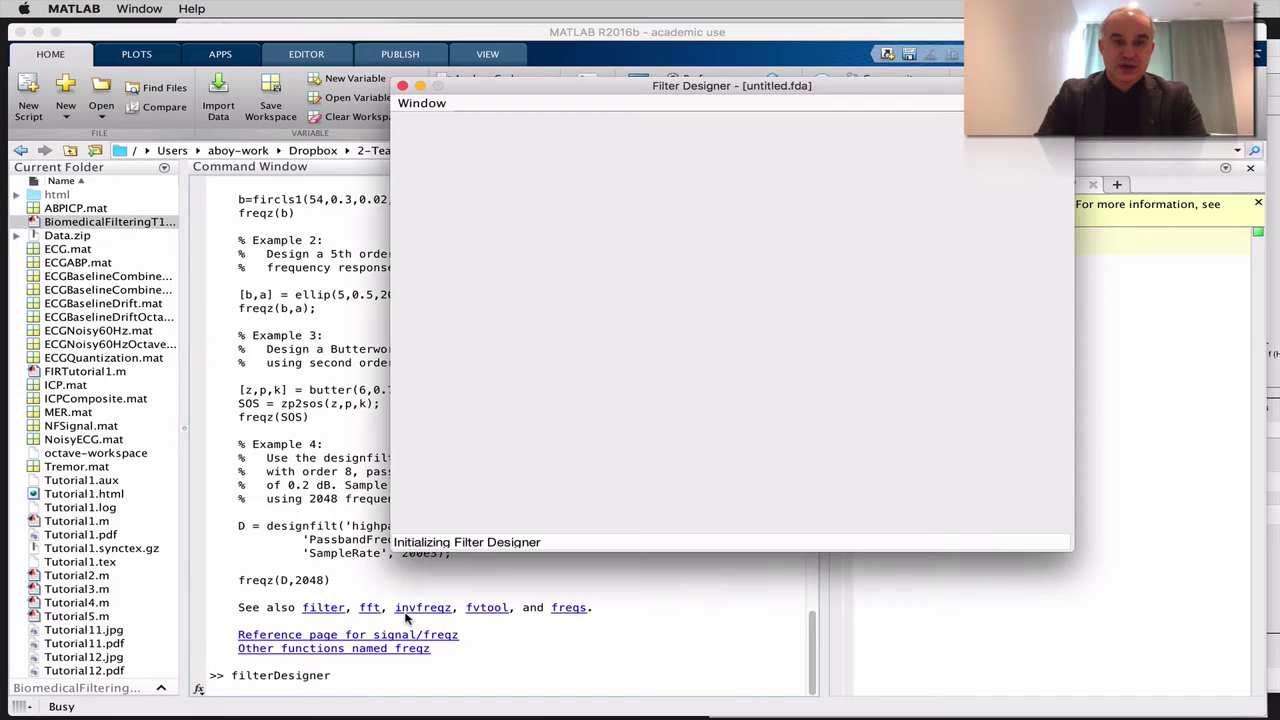
Move the Filter Designer window to the upper-left area of the screen and enlarge it to fill the screen.
click(882, 400)
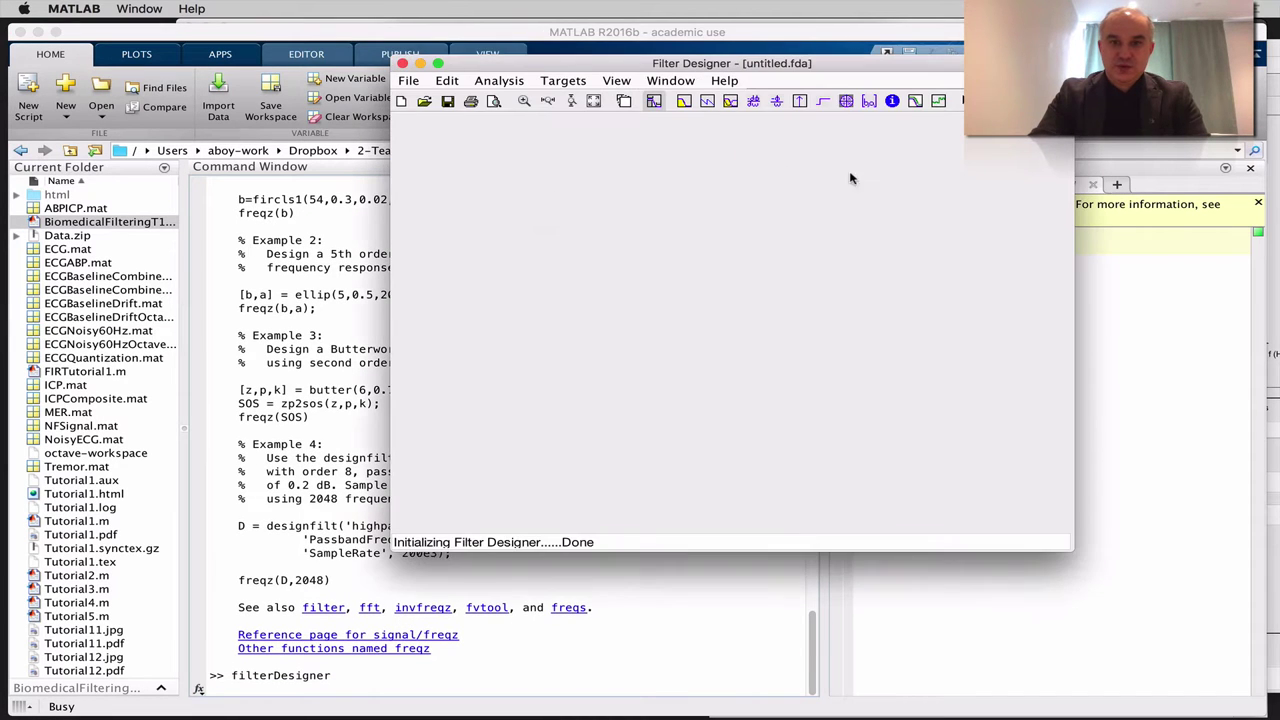
drag(824, 64, 508, 38)
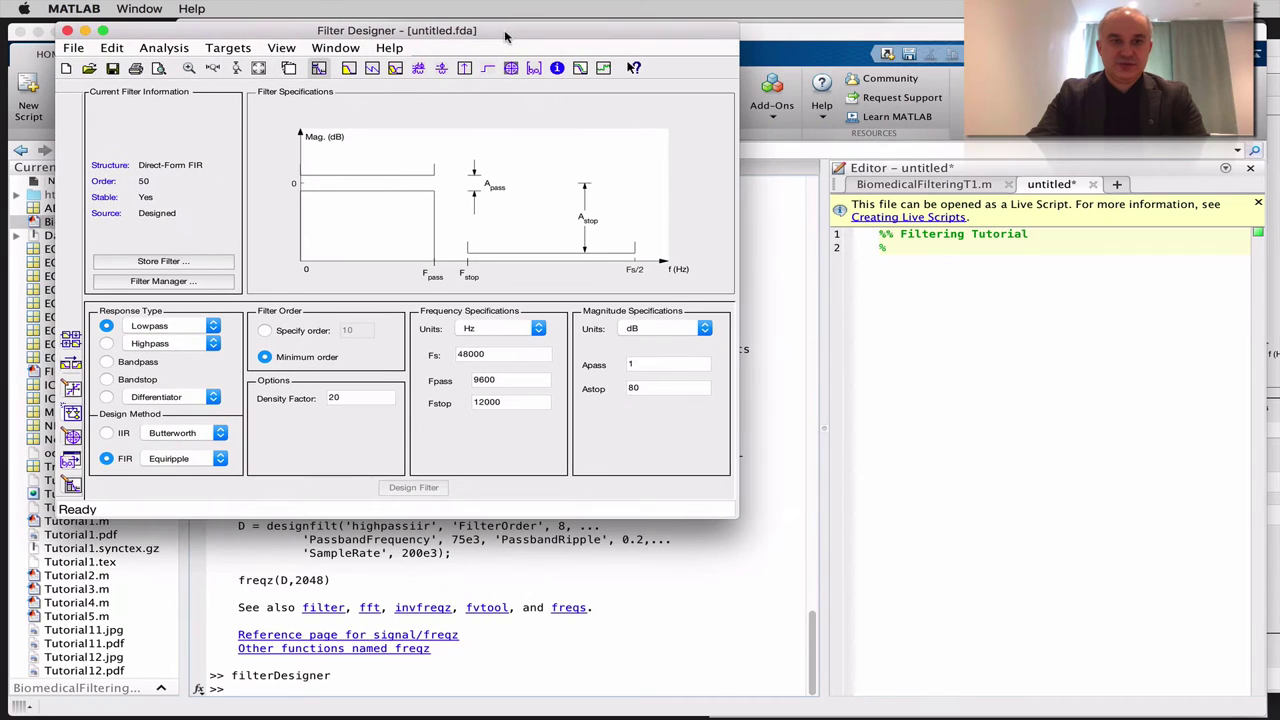
drag(735, 520, 1083, 717)
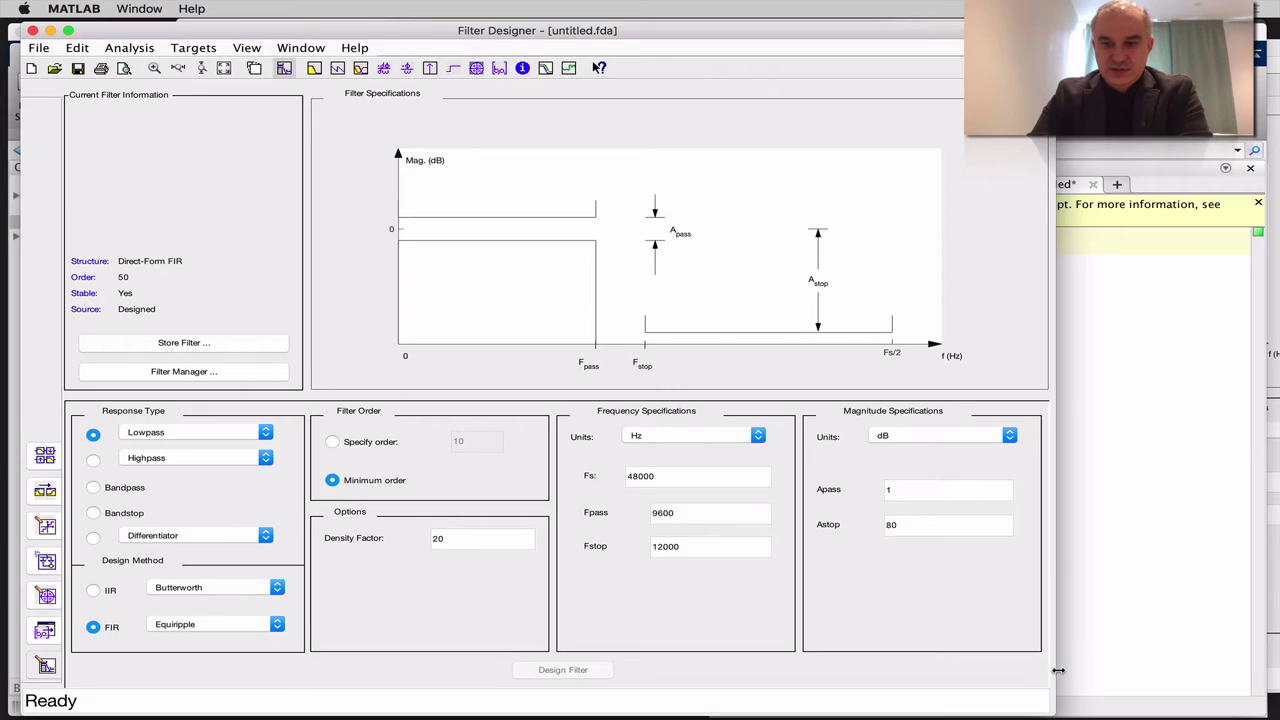
drag(1060, 672, 1276, 689)
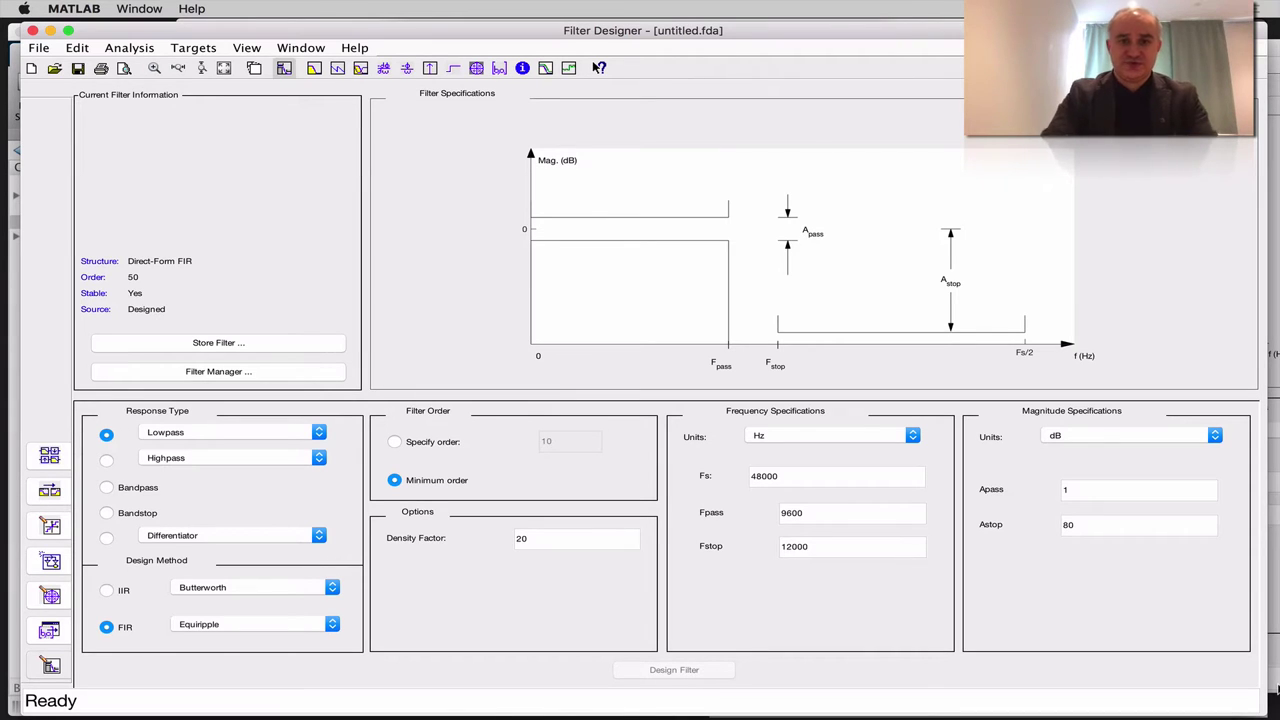
Set the lowpass frequency specifications to Fs 8000 Hz, Fpass 1500 Hz and Fstop 2000 Hz.
double_click(802, 478)
text(8000)
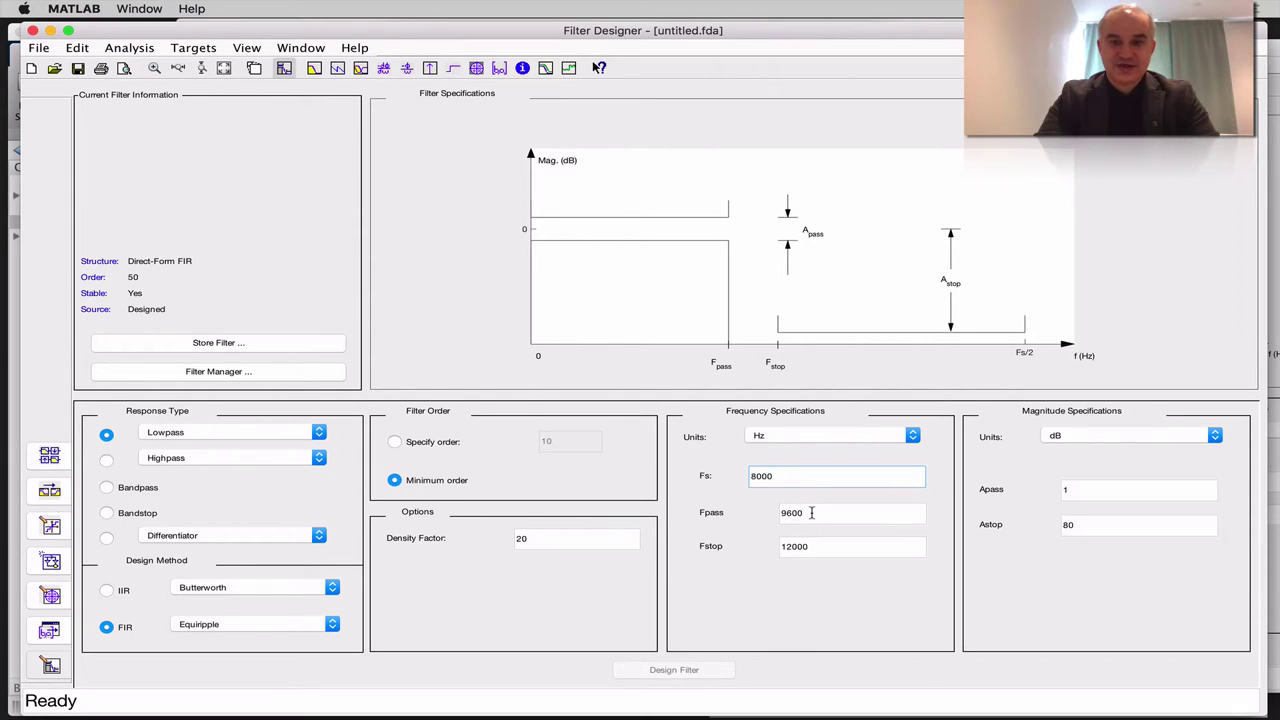
double_click(812, 512)
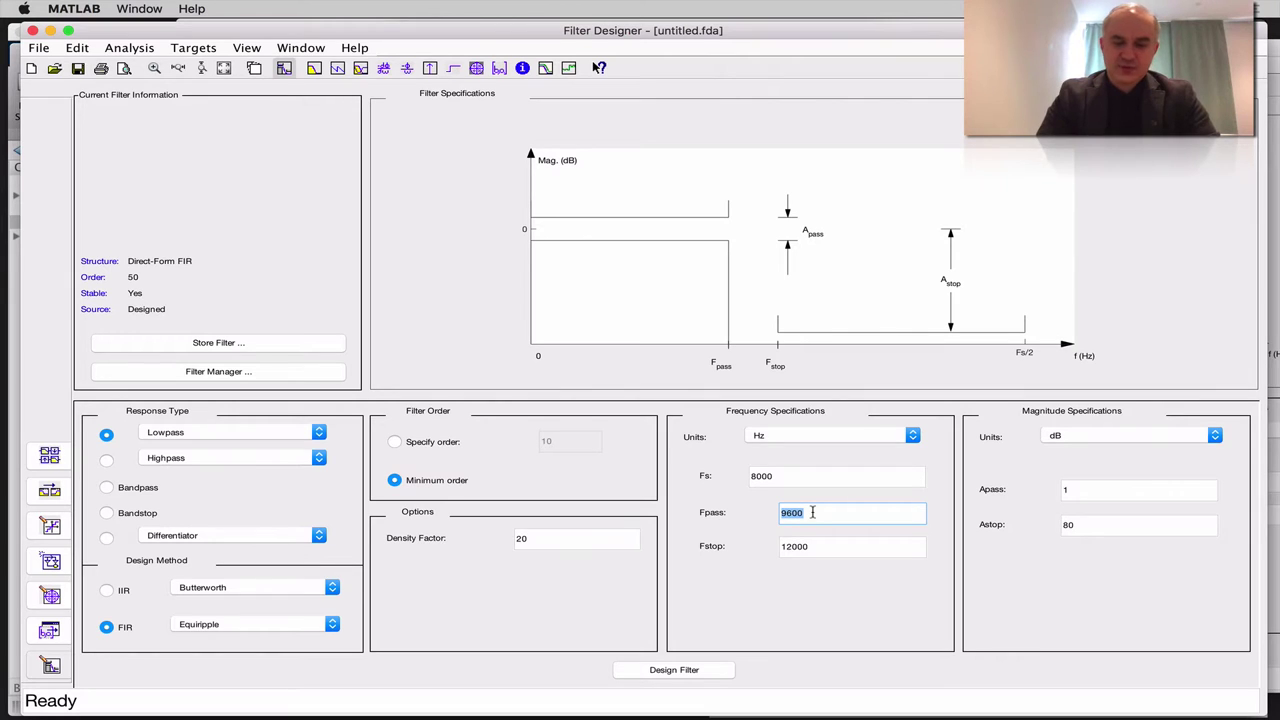
text(2)
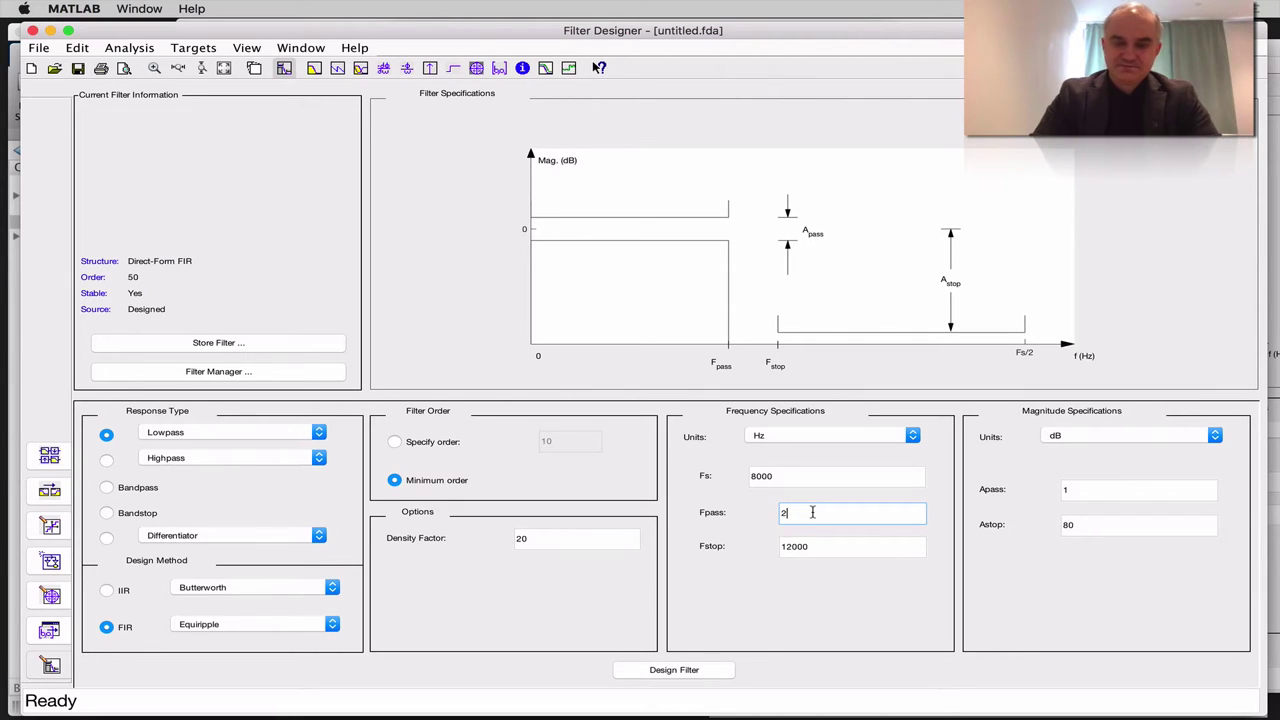
text(00)
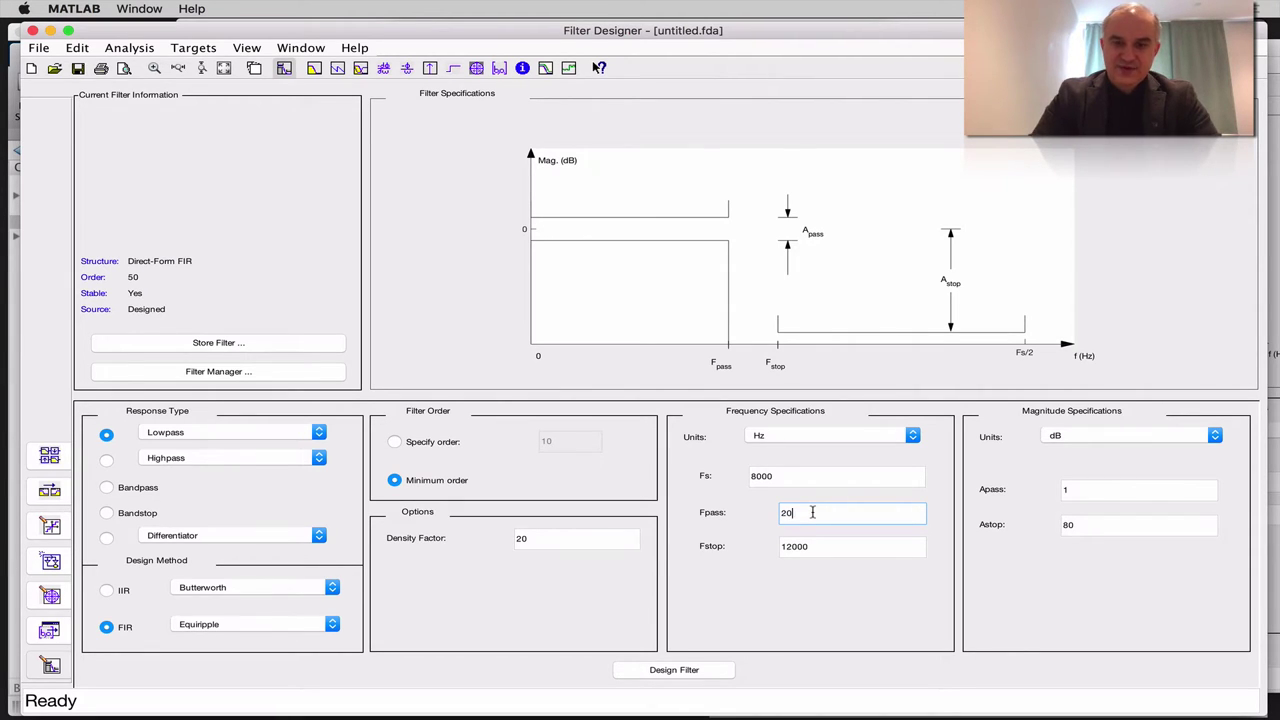
key(BackSpace)
key(BackSpace)
key(BackSpace)
text(1500)
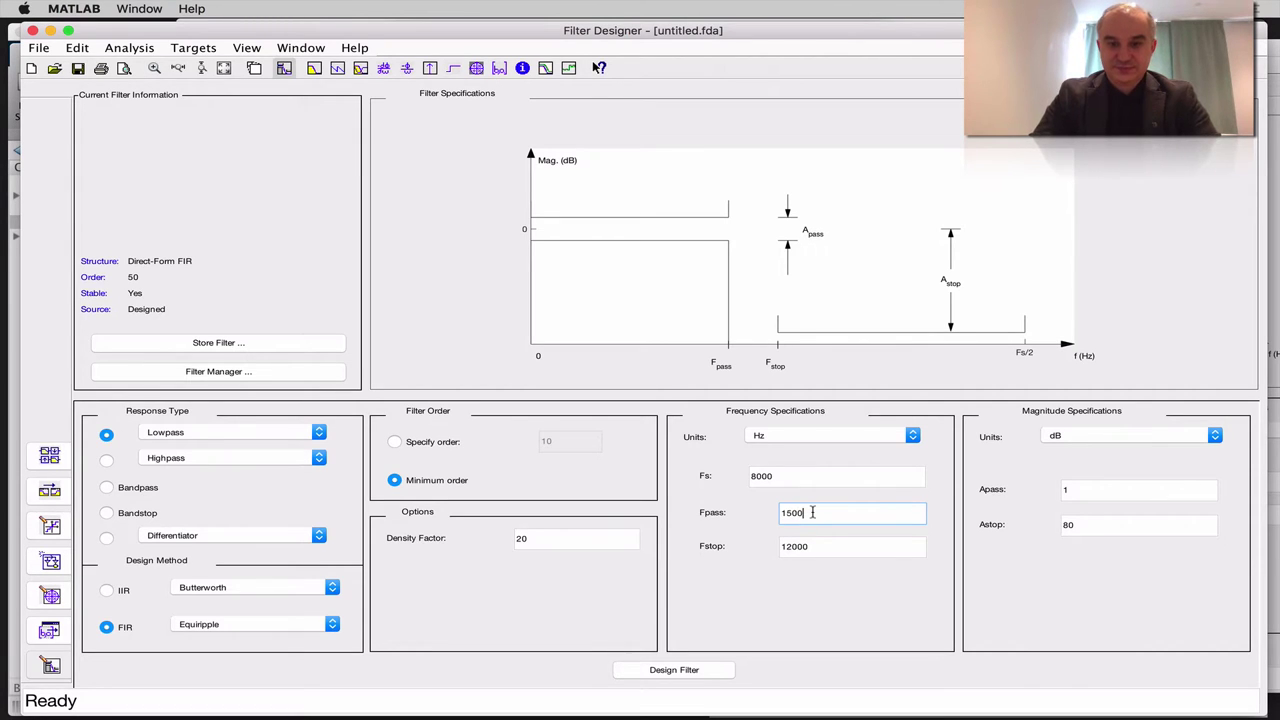
double_click(817, 545)
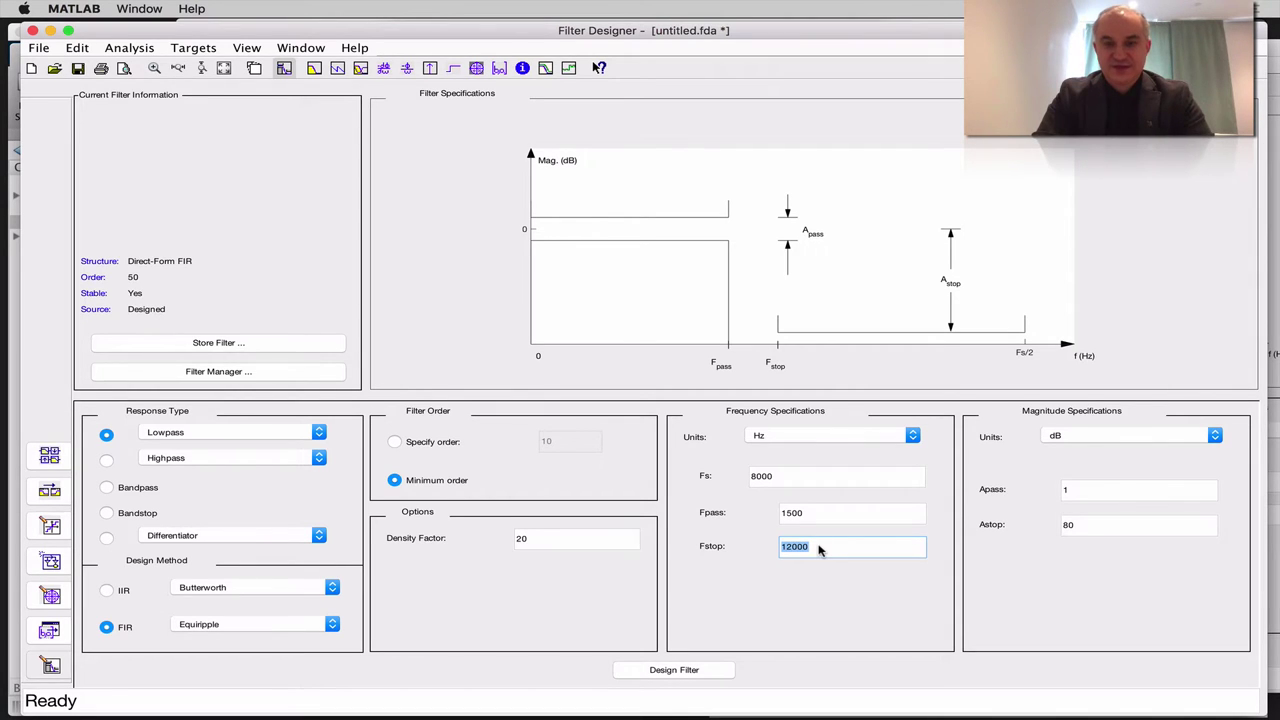
text(200)
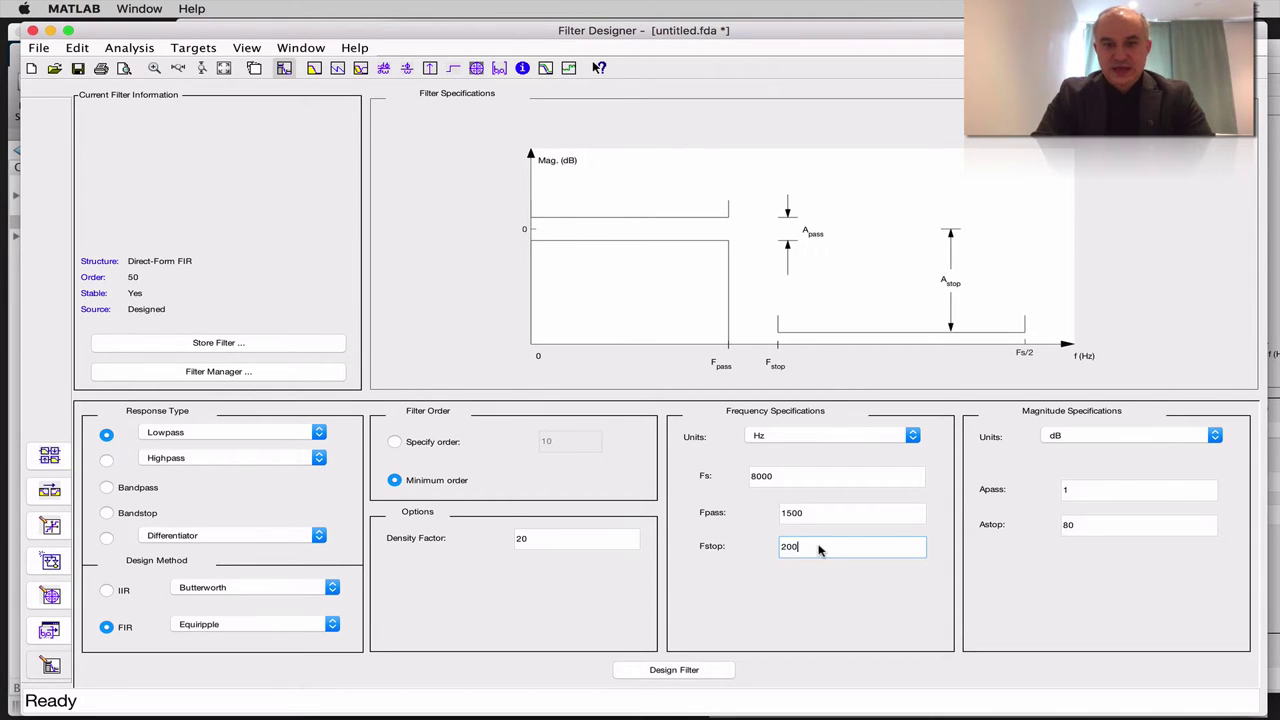
text(0)
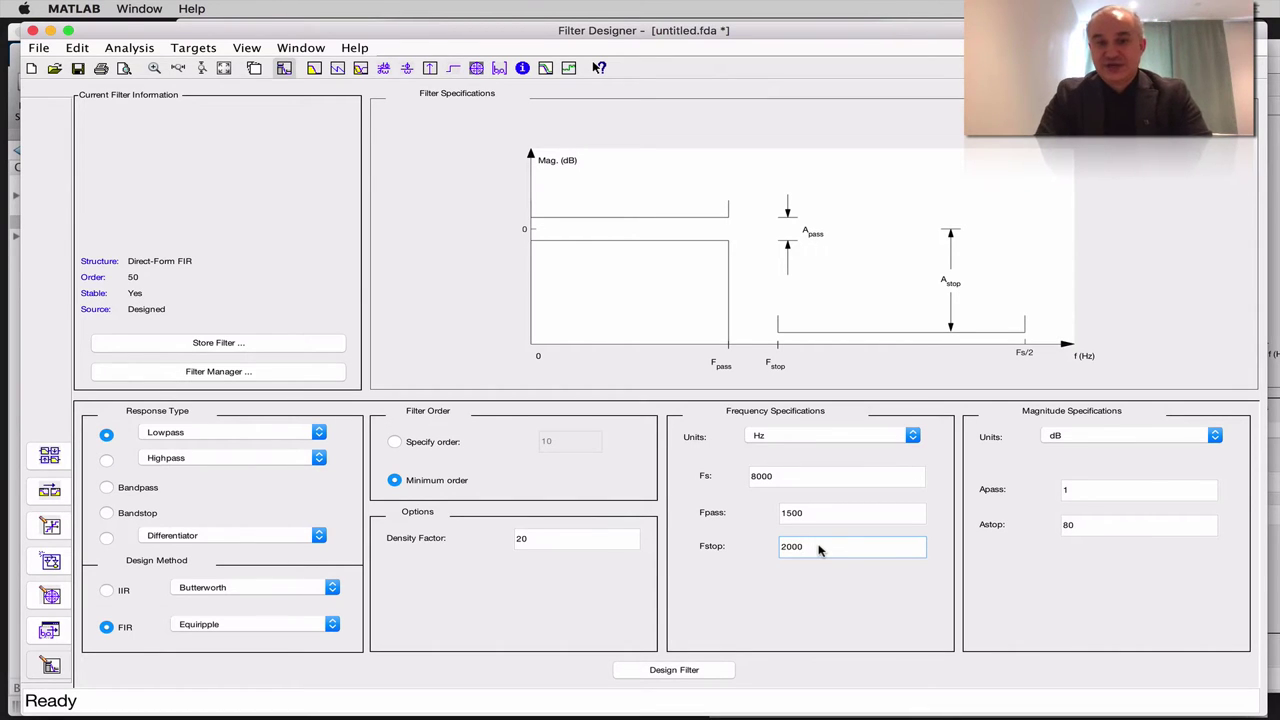
Try the specified-order option for the equiripple FIR filter and return to minimum order.
click(1109, 526)
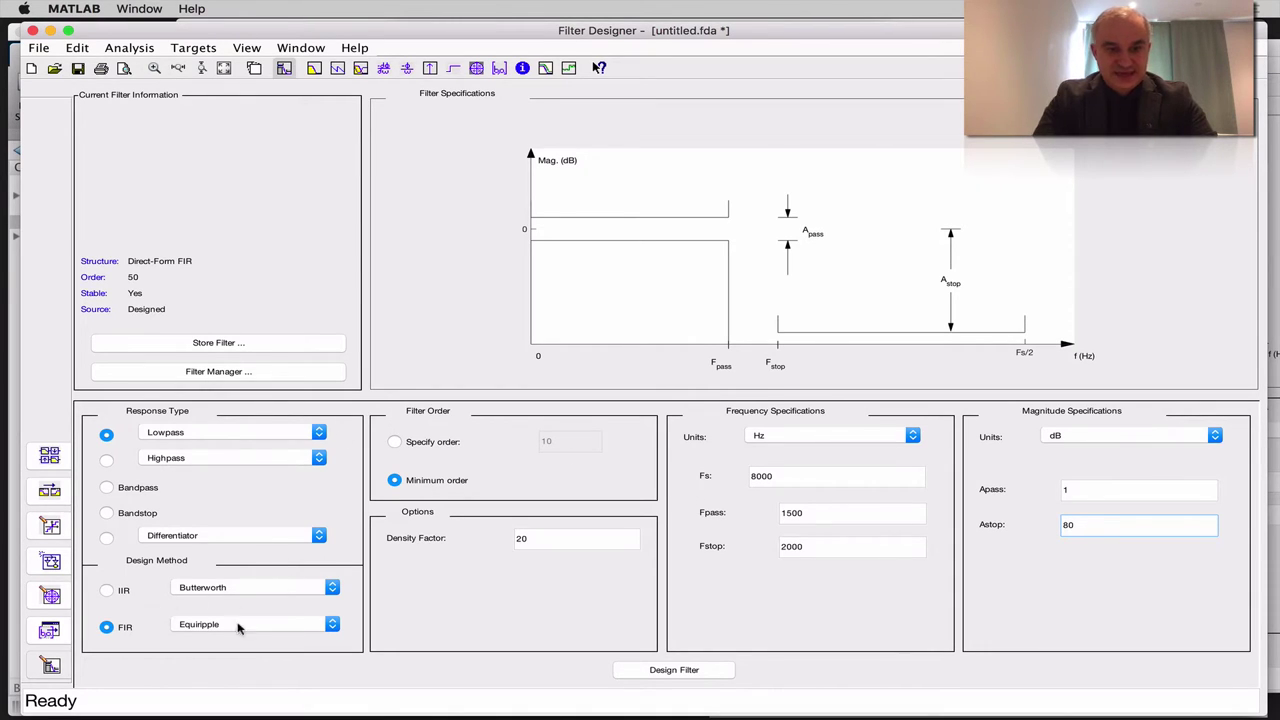
click(310, 625)
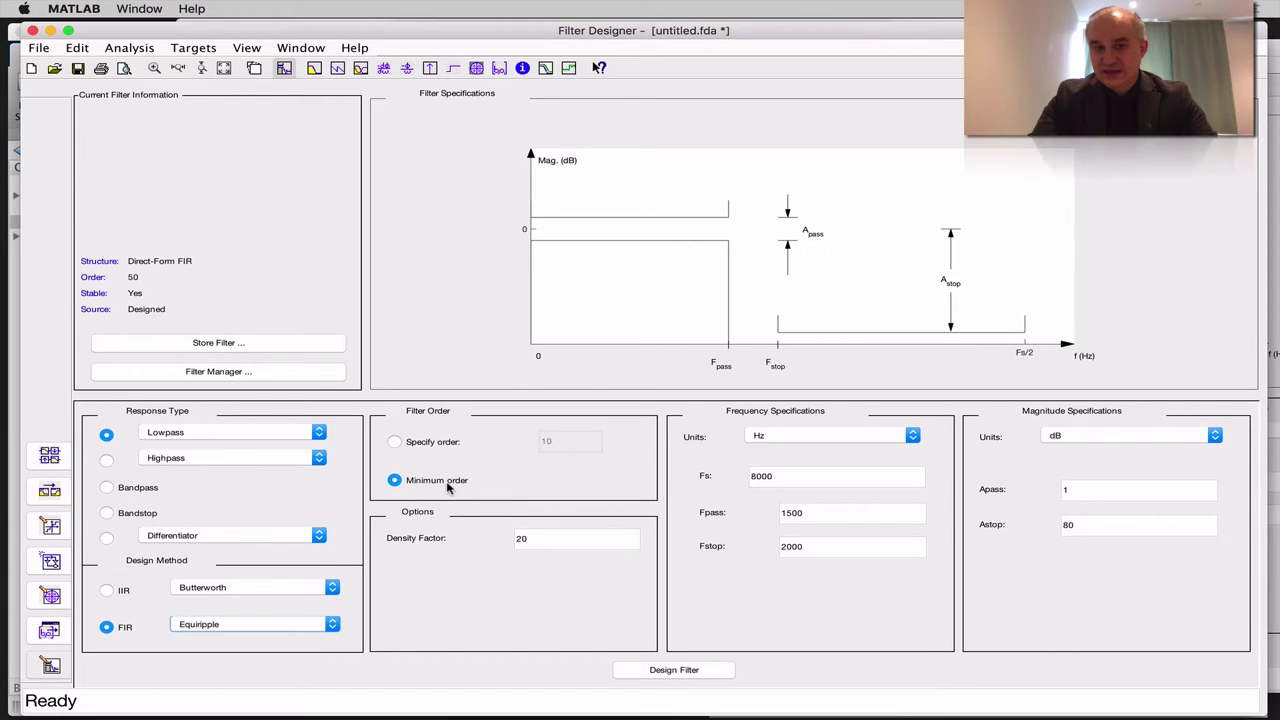
click(421, 442)
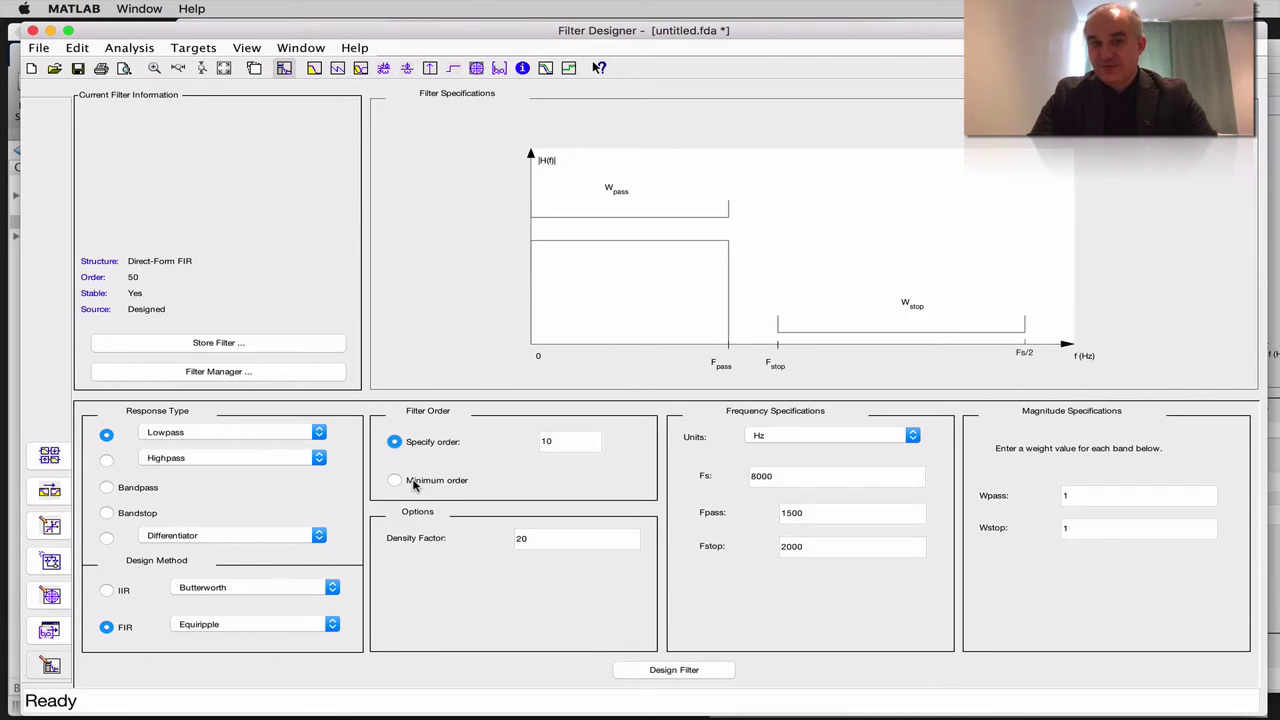
click(396, 480)
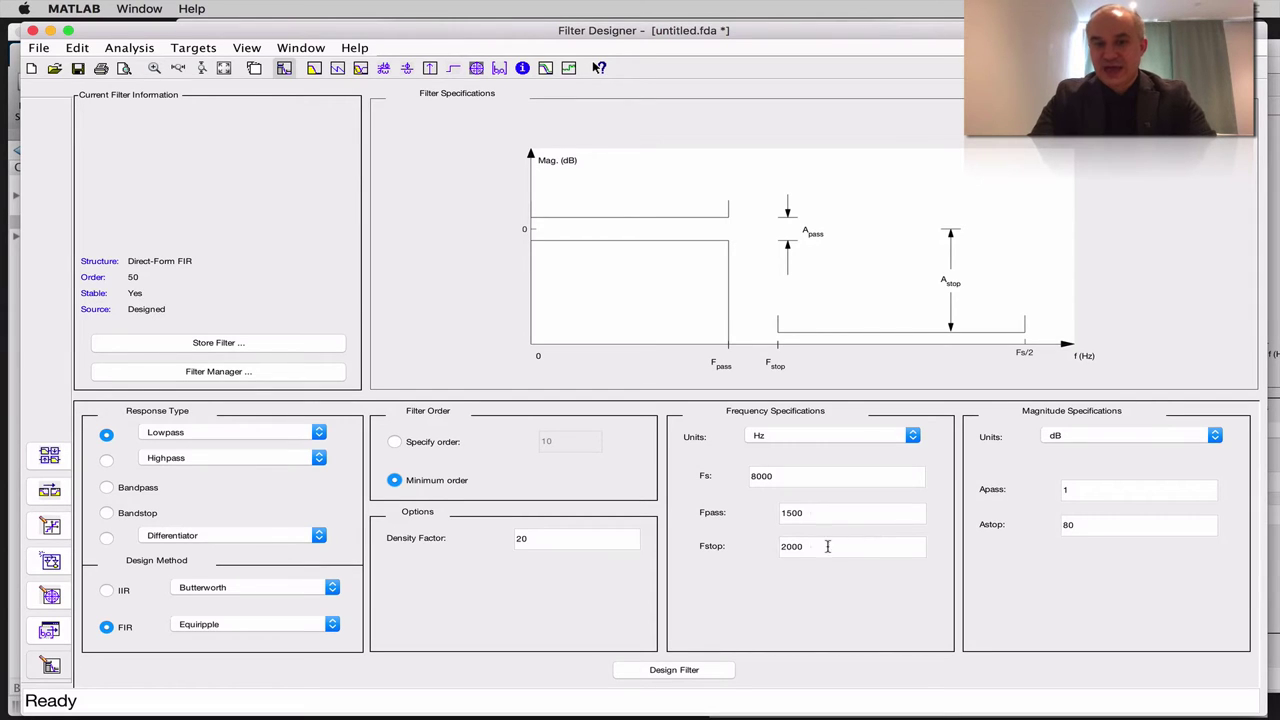
Design the minimum-order lowpass equiripple FIR filter from the entered specifications.
click(801, 546)
double_click(801, 546)
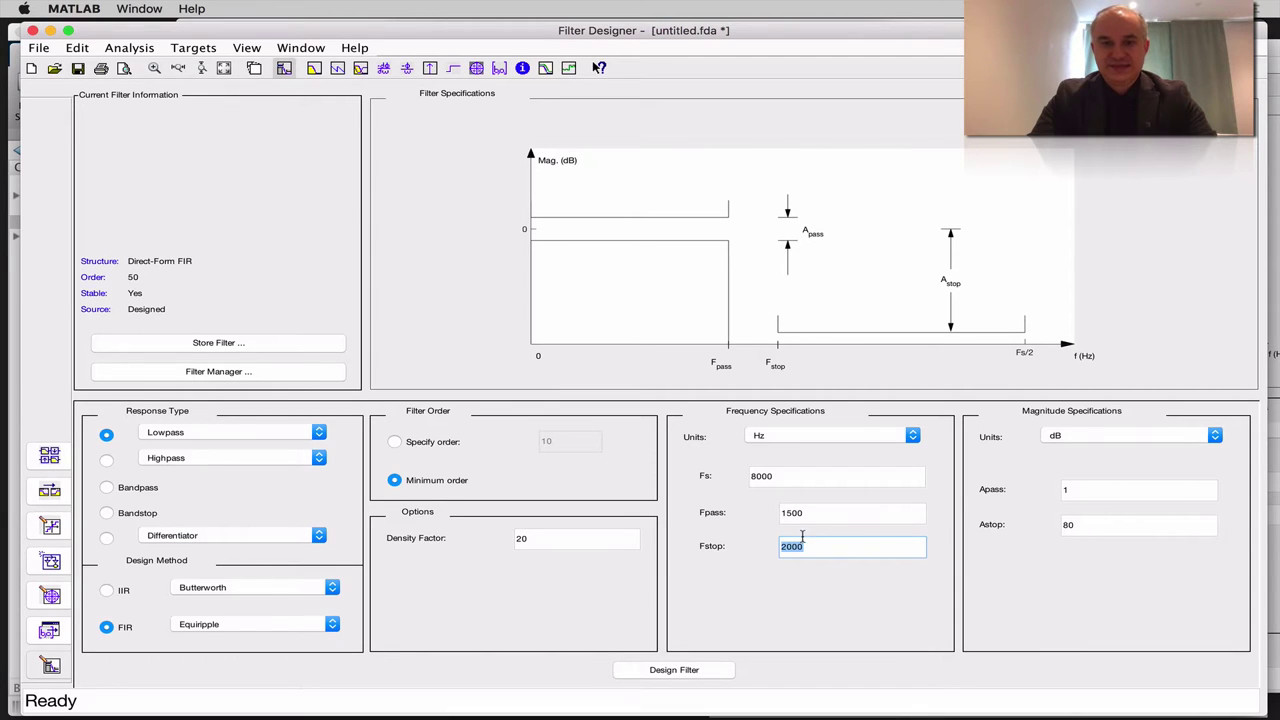
click(712, 671)
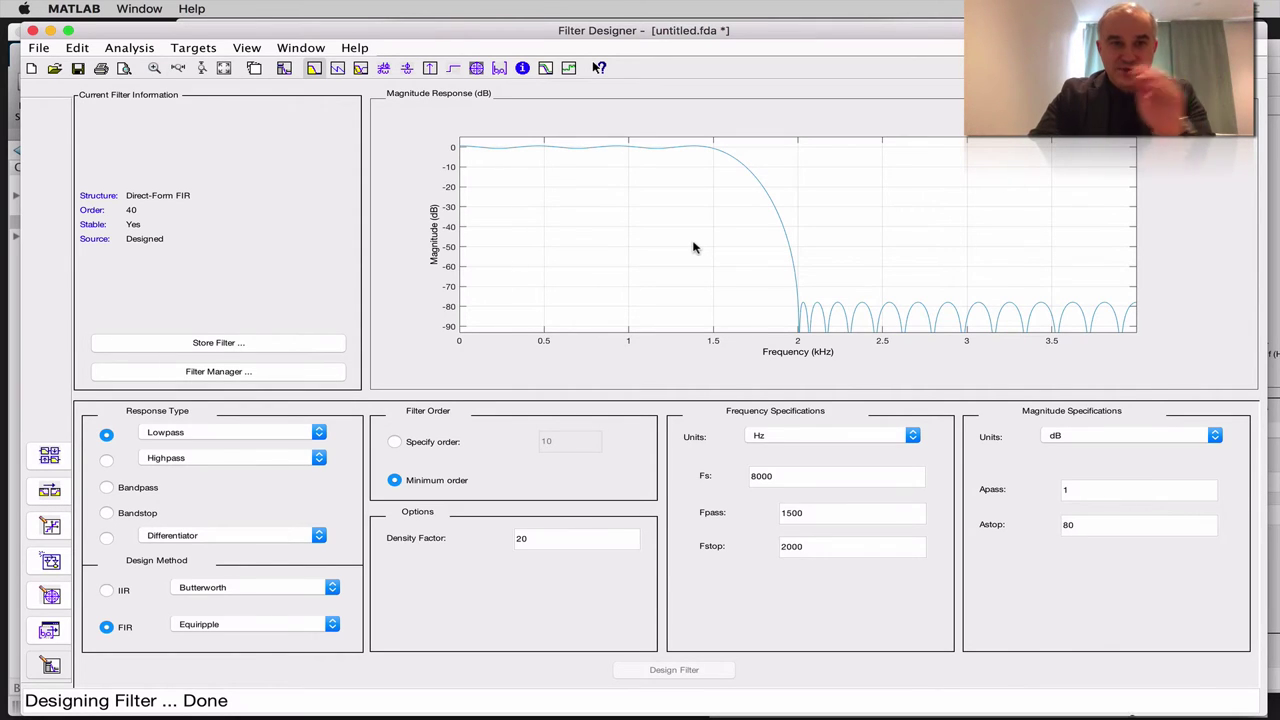
Examine the filter's phase, combined magnitude and phase, group delay and impulse responses, returning to the magnitude response for comparison.
click(338, 68)
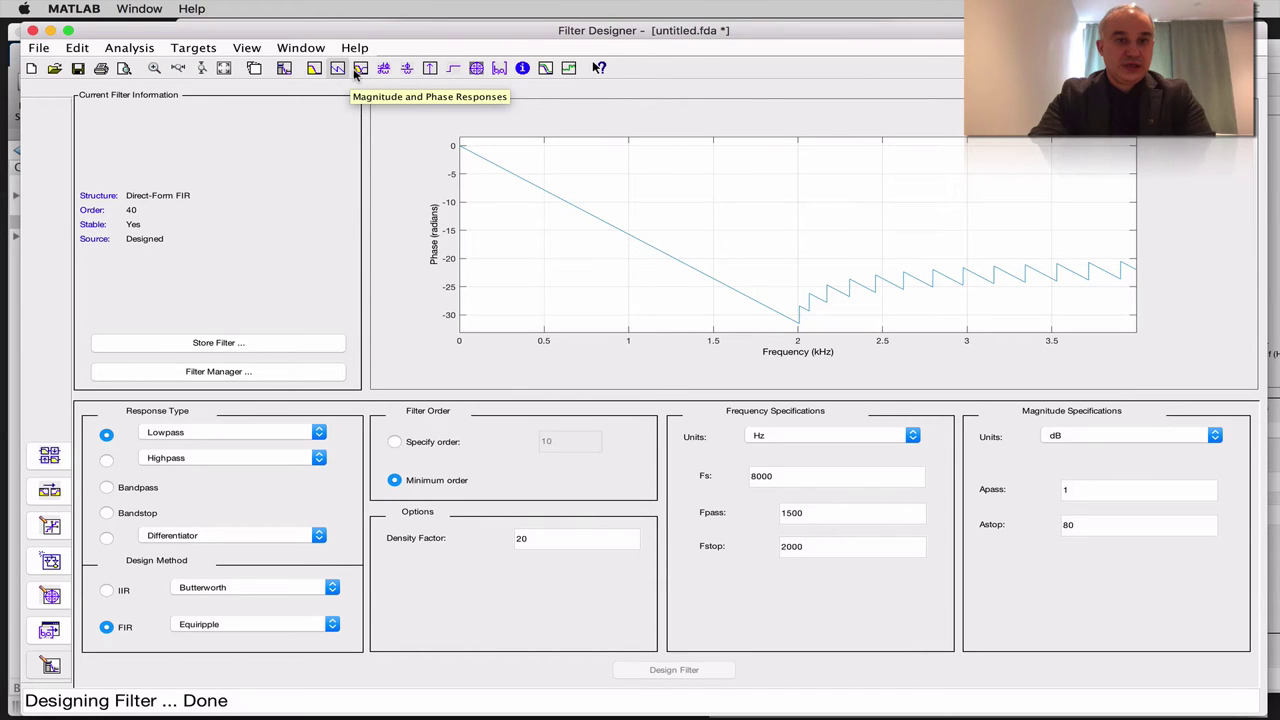
click(360, 68)
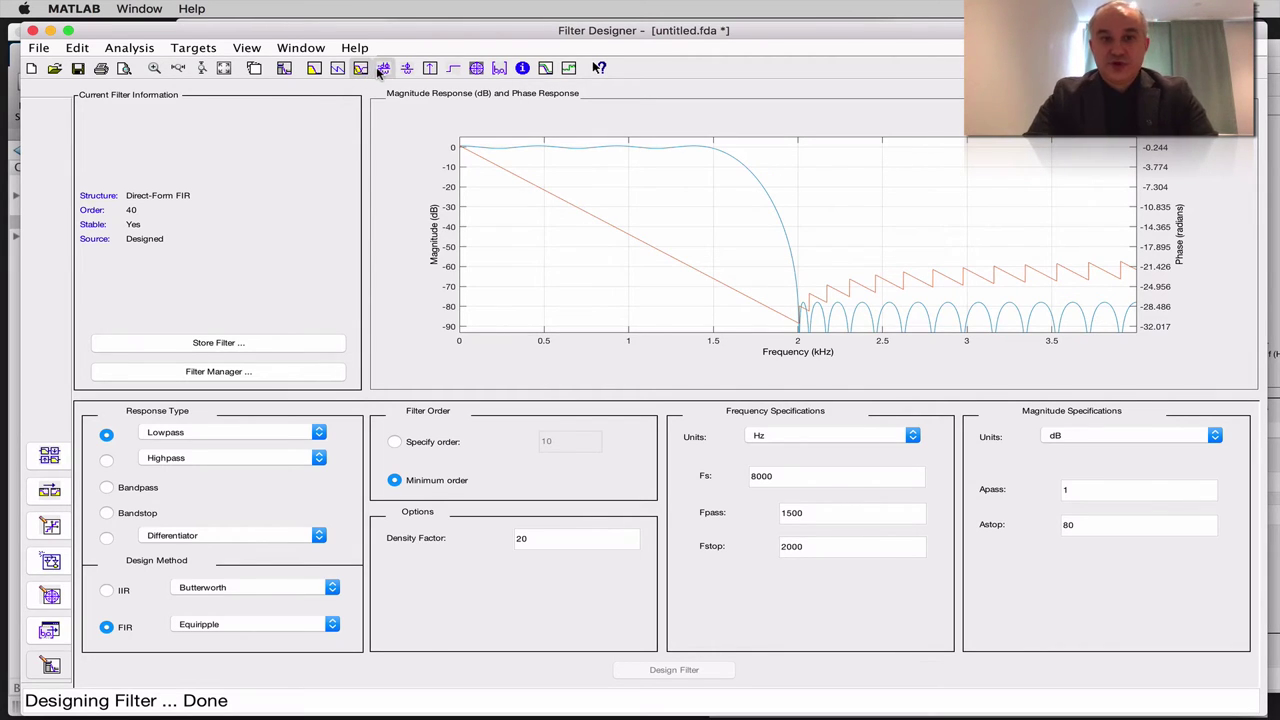
click(382, 69)
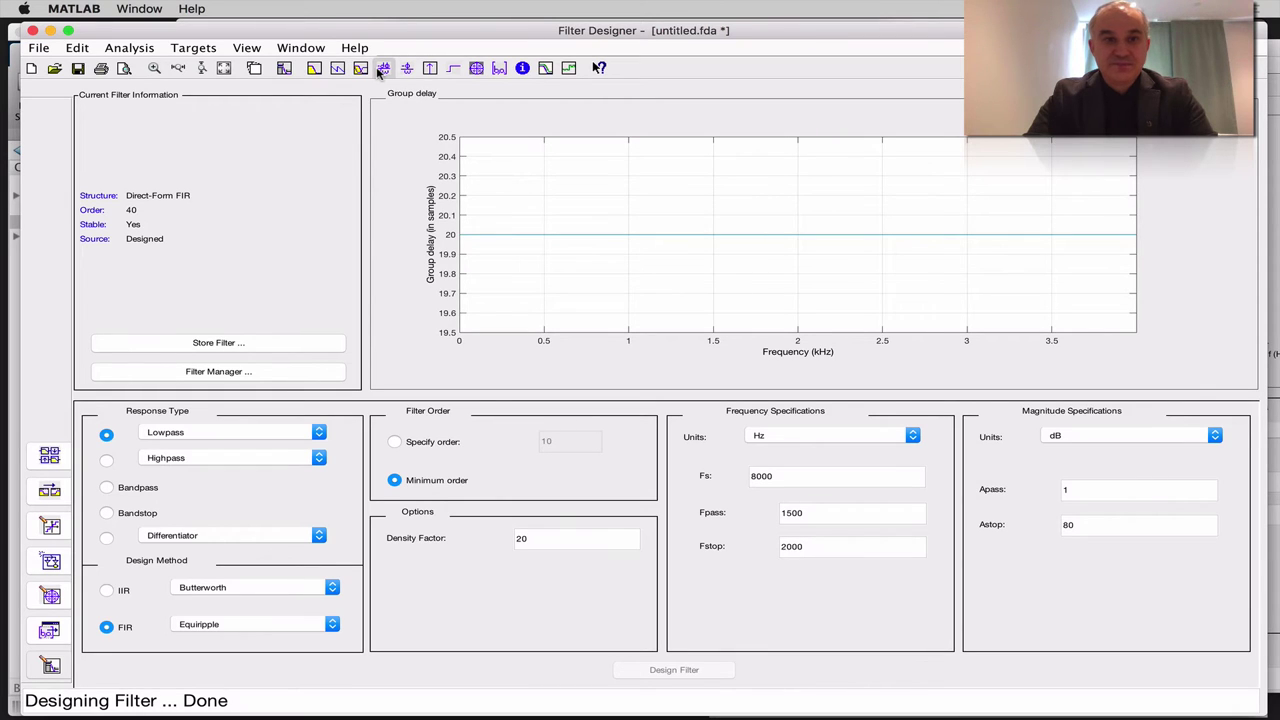
click(316, 68)
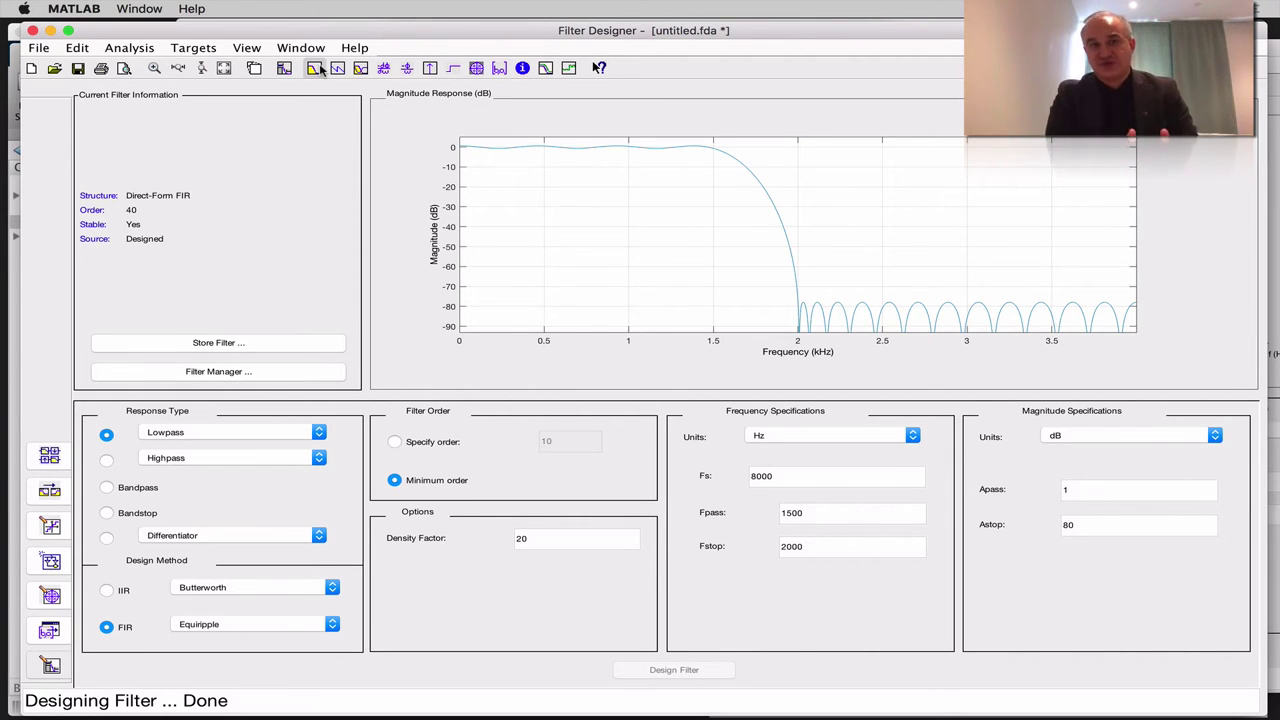
click(431, 68)
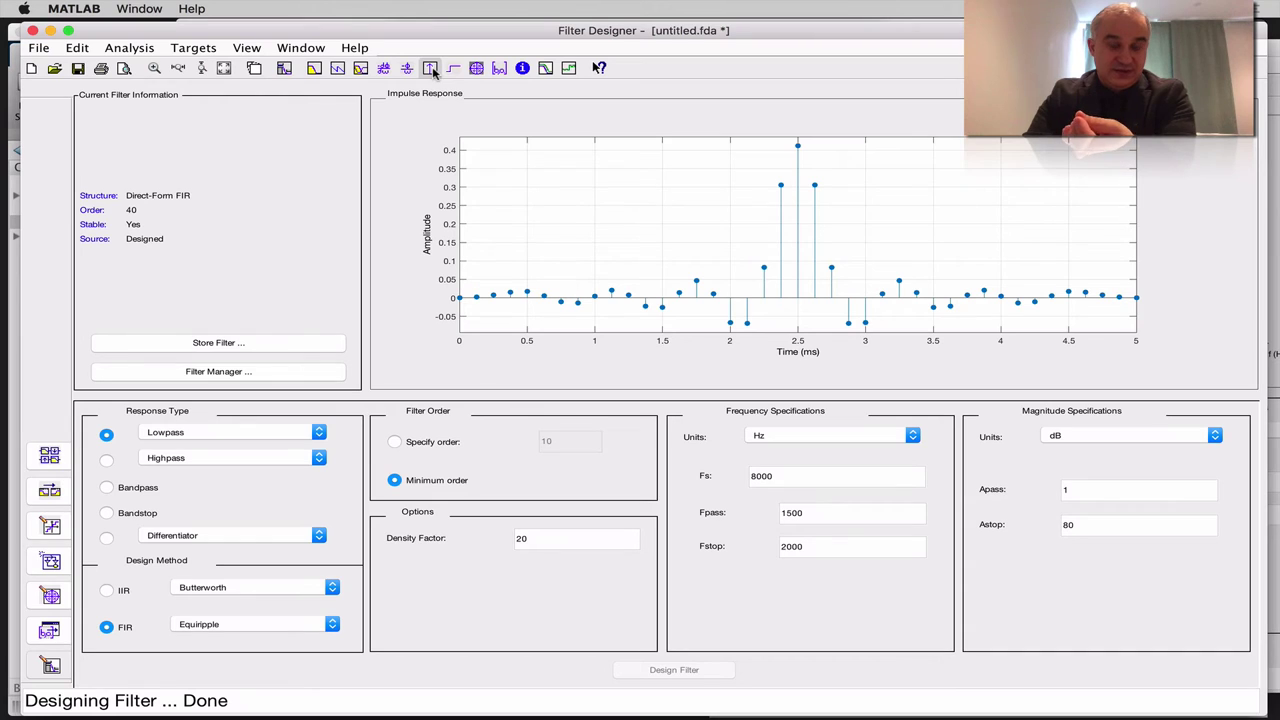
click(314, 68)
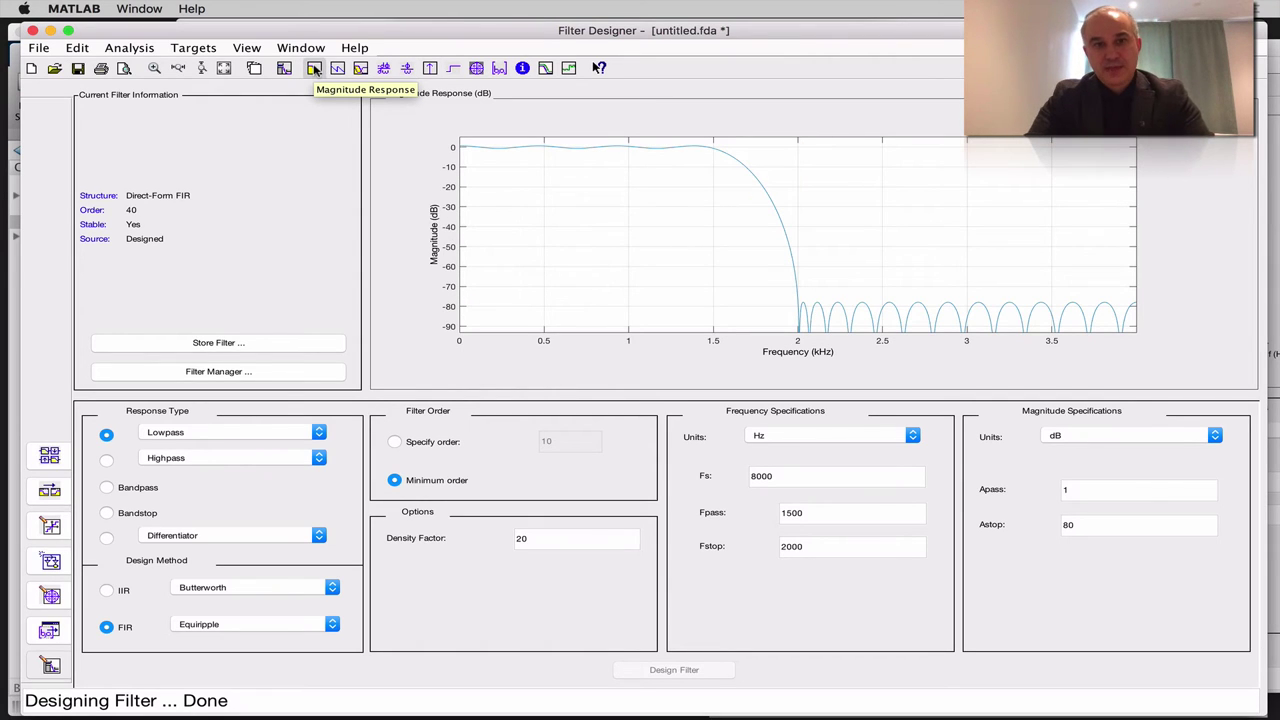
Display the filter's pole/zero plot and examine the poles and zeros around the unit circle up close.
click(476, 69)
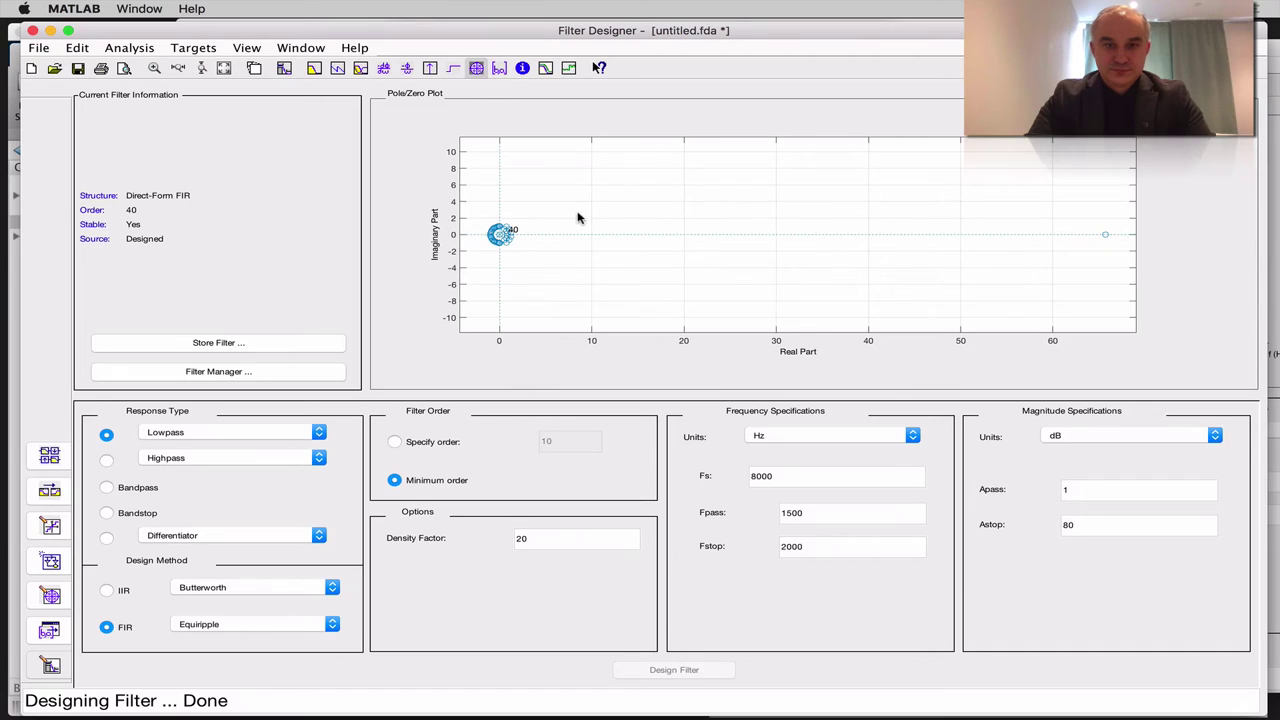
click(155, 69)
drag(470, 207, 549, 265)
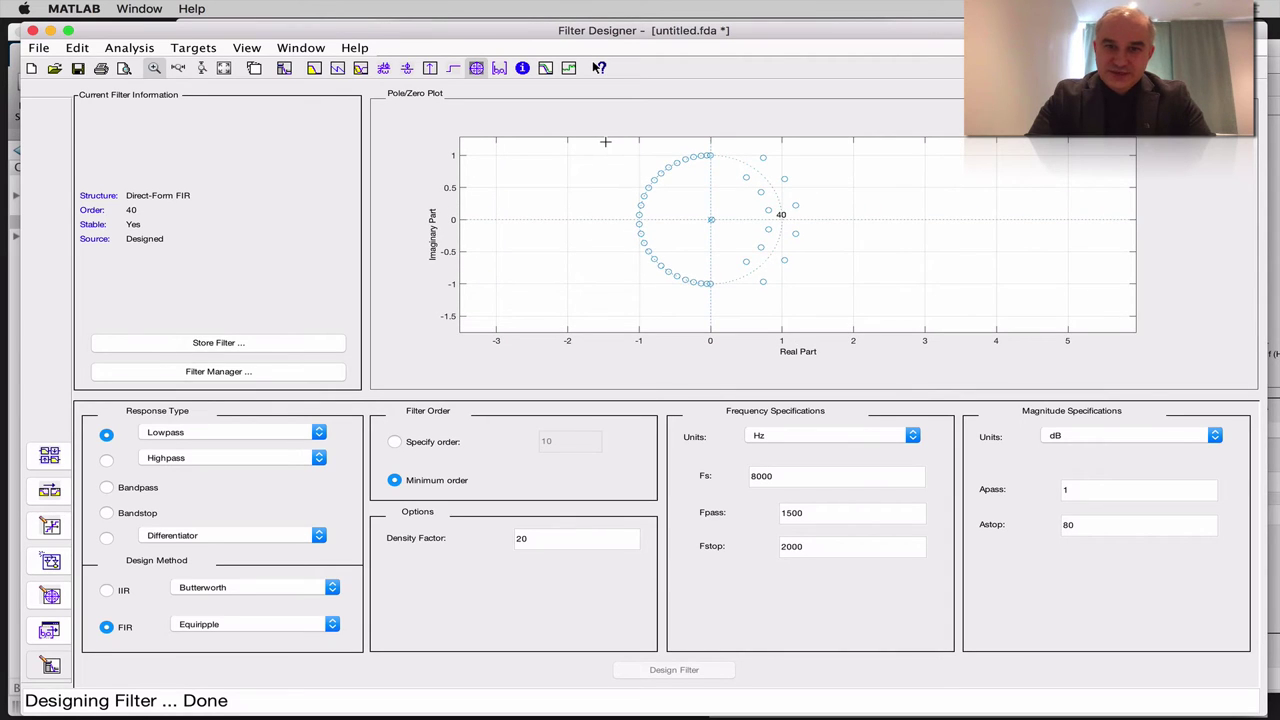
drag(608, 144, 820, 317)
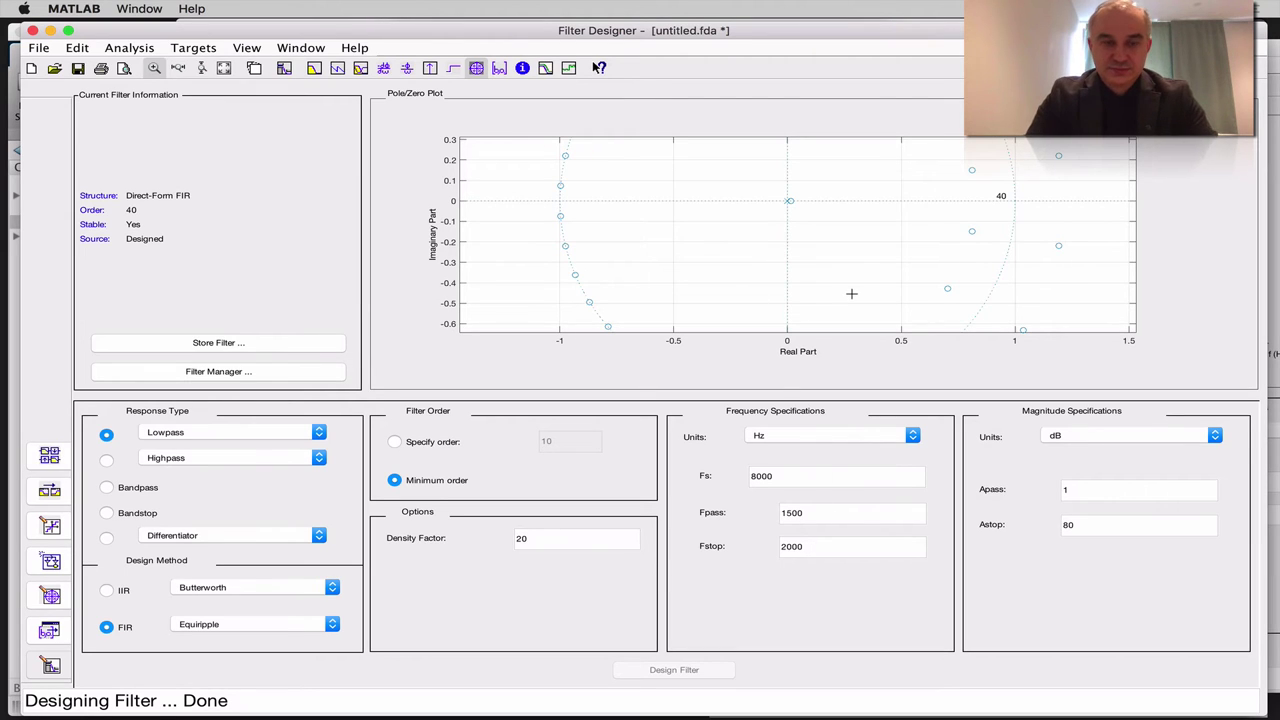
scroll(851, 293, up, 1)
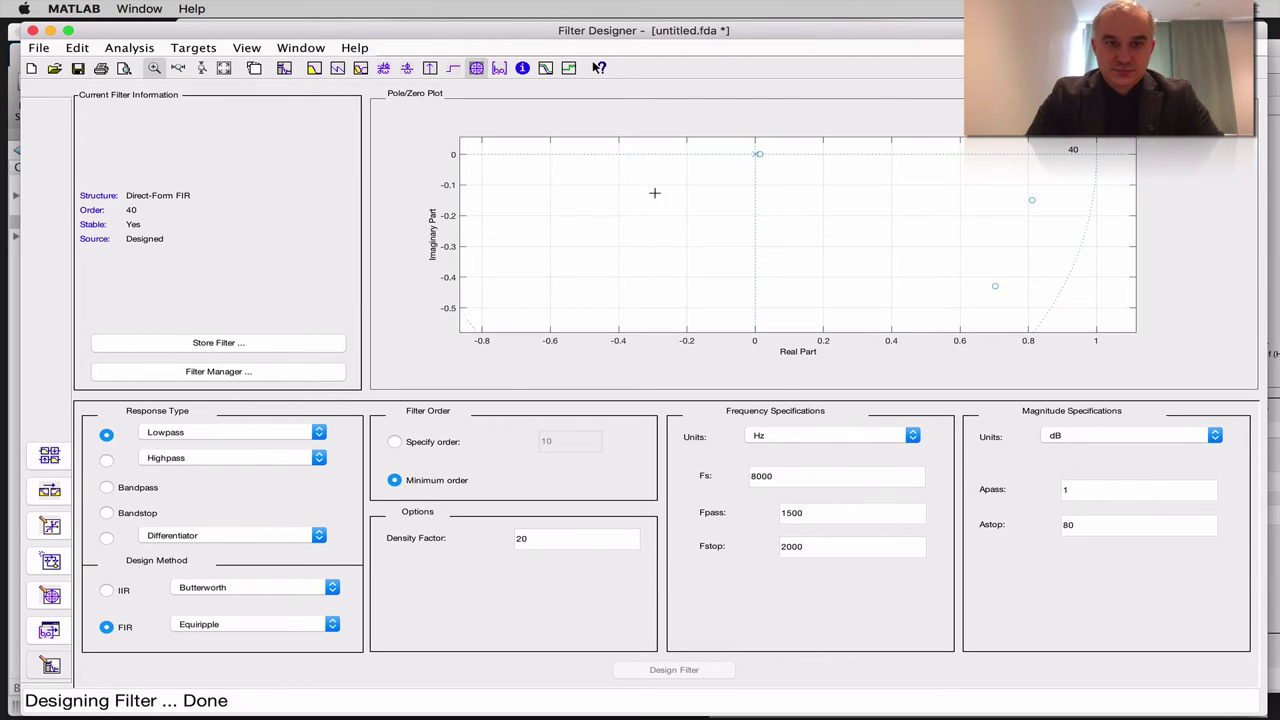
Zoom in horizontally on the pole/zero plot, then restore its full view around the unit circle.
click(178, 67)
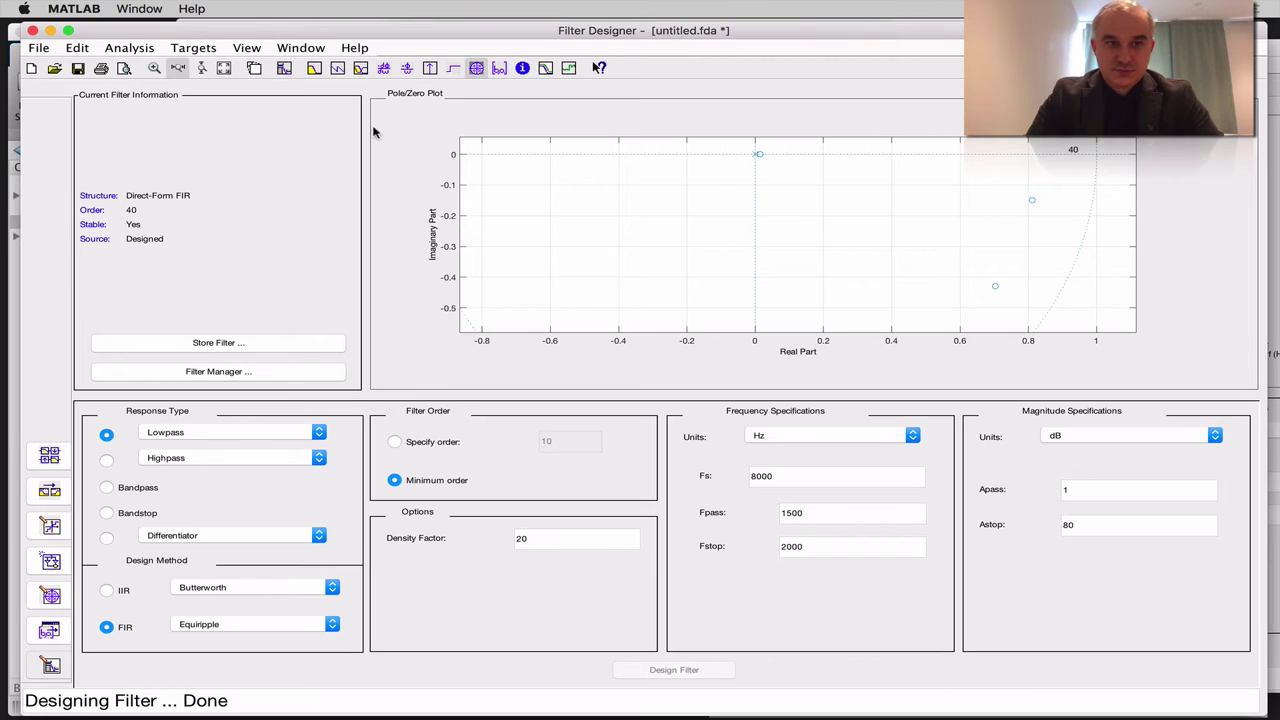
click(816, 247)
click(816, 247)
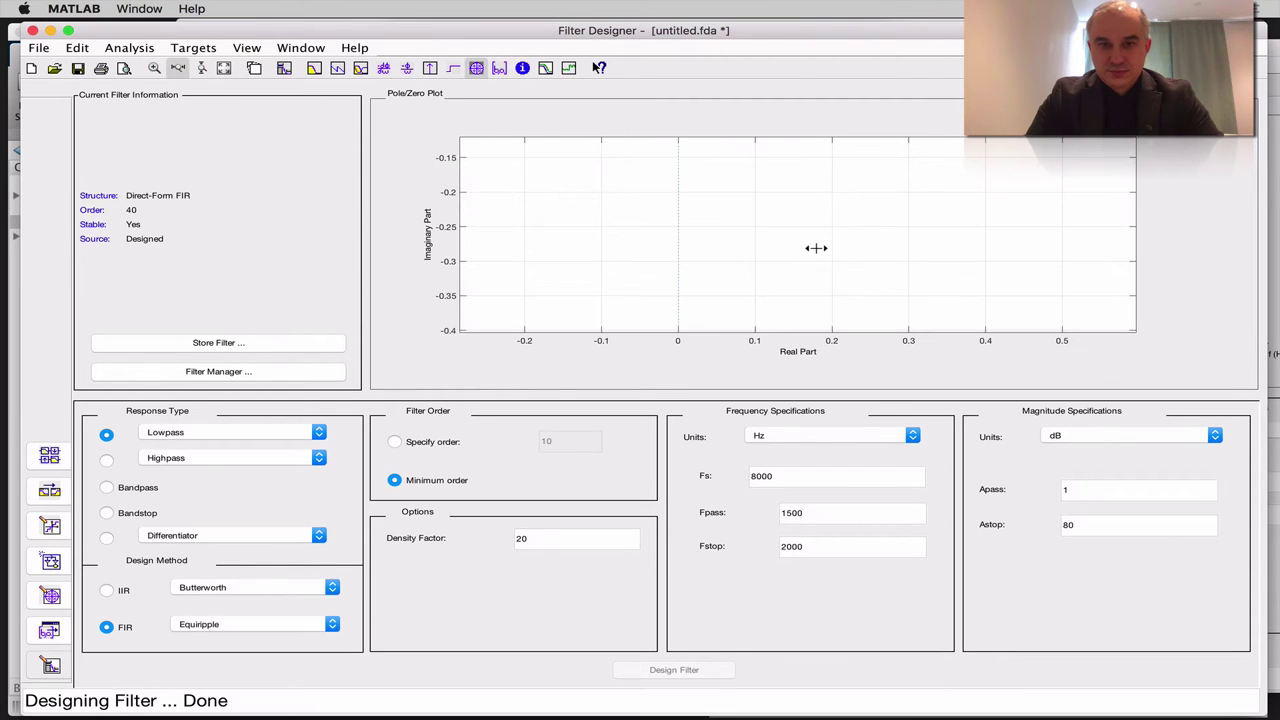
double_click(877, 150)
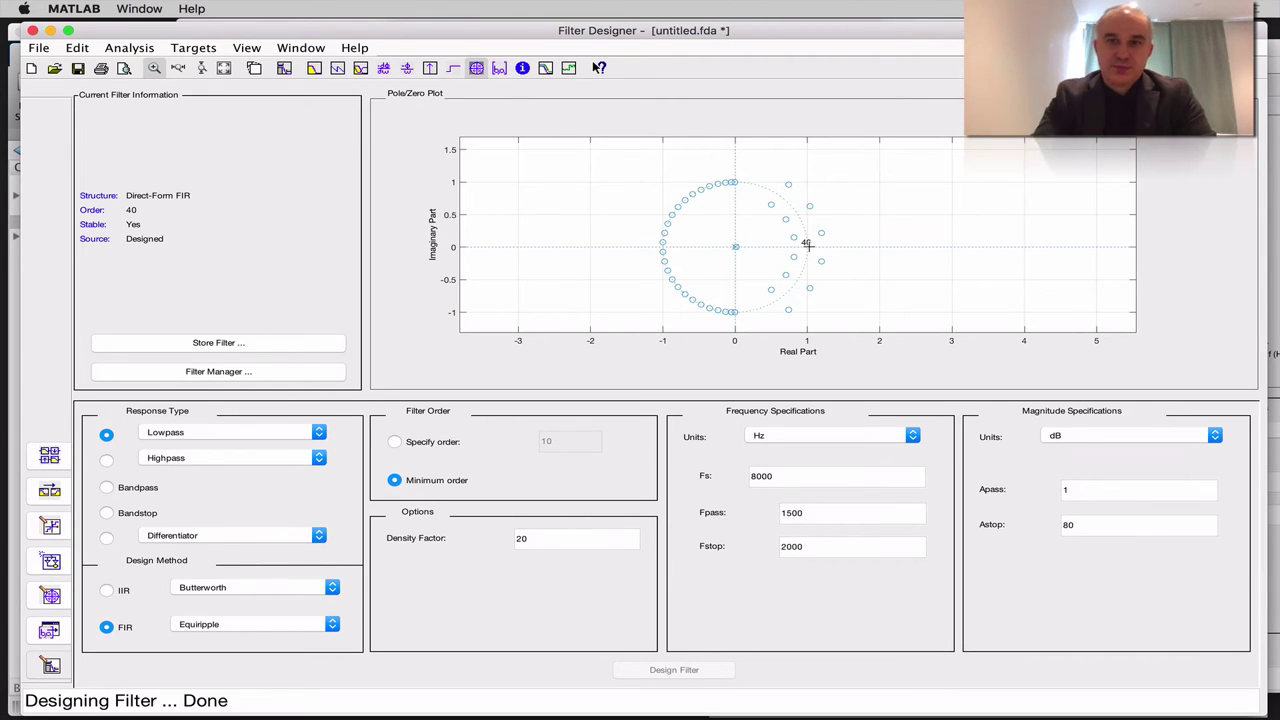
click(978, 10)
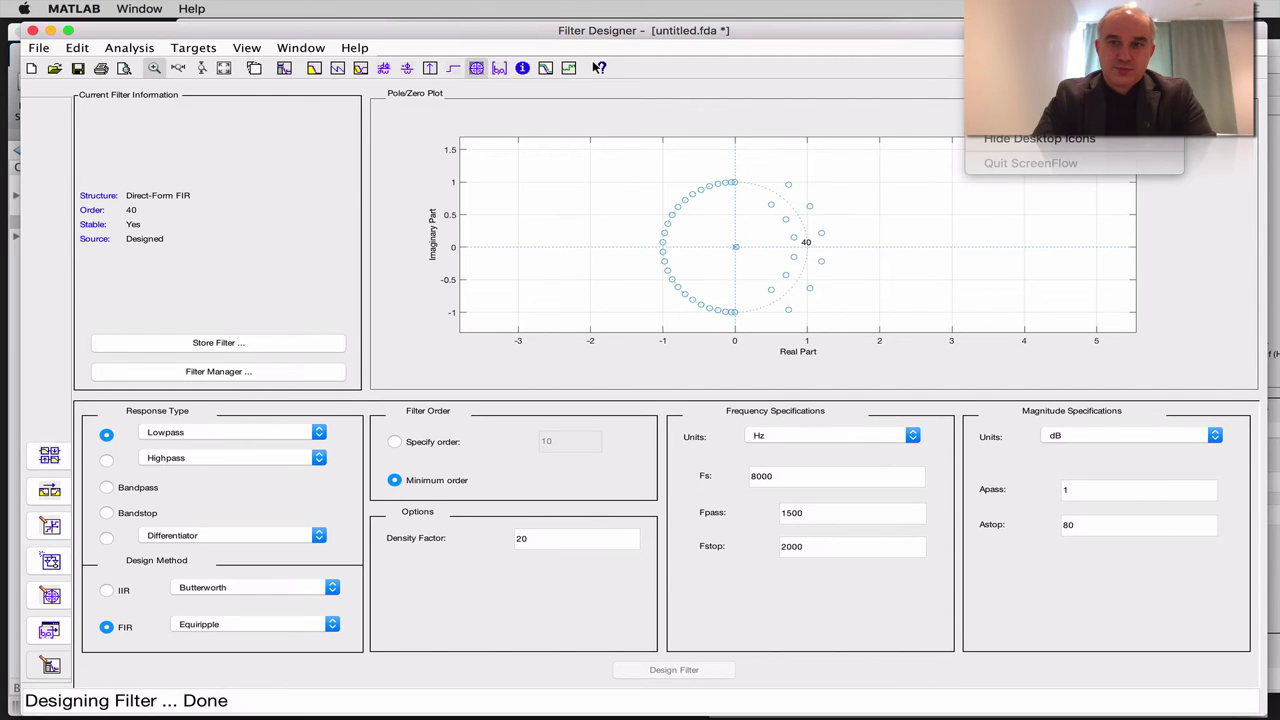
key(Escape)
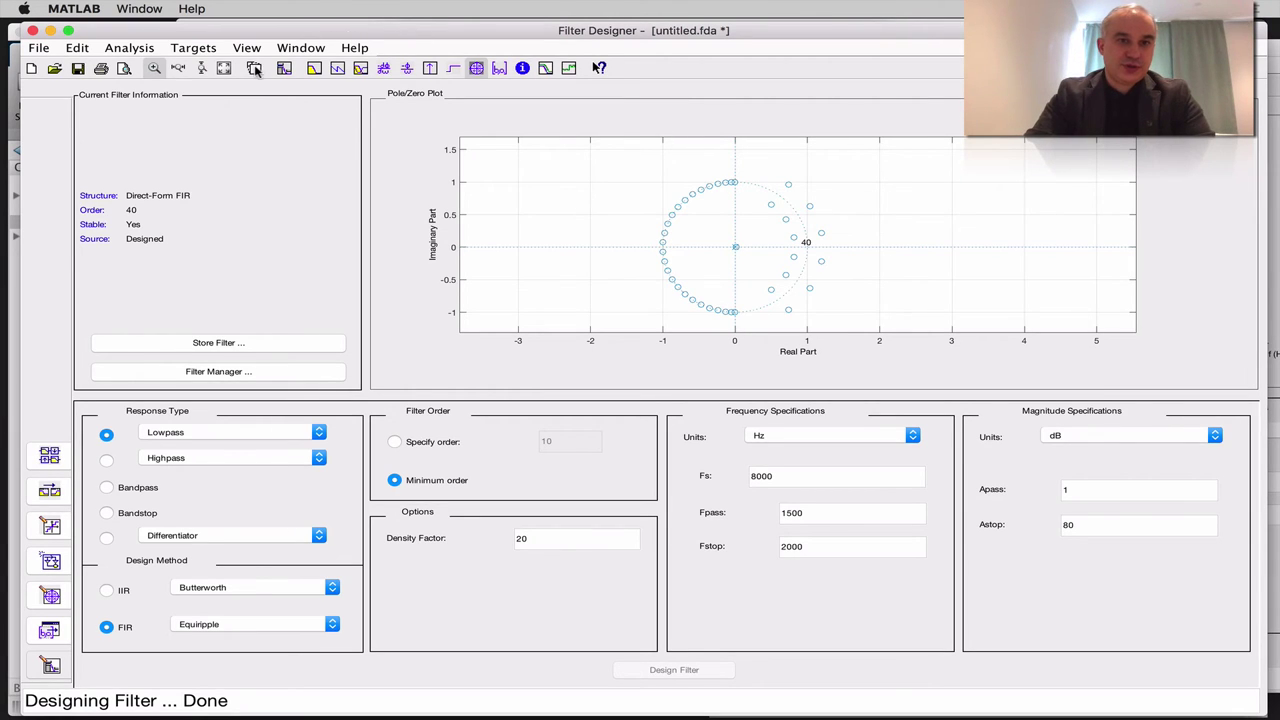
Return to the magnitude response and redesign the minimum-order lowpass FIR filter using the Window method with a Kaiser window.
click(285, 68)
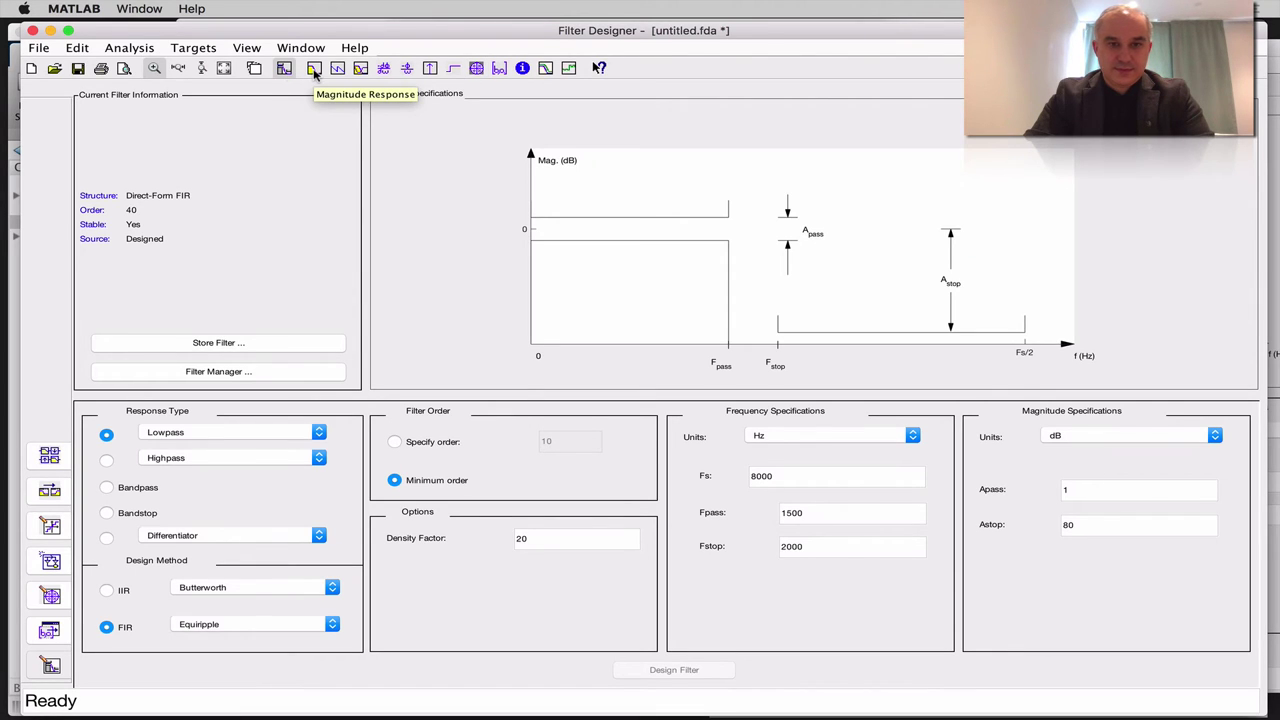
click(314, 70)
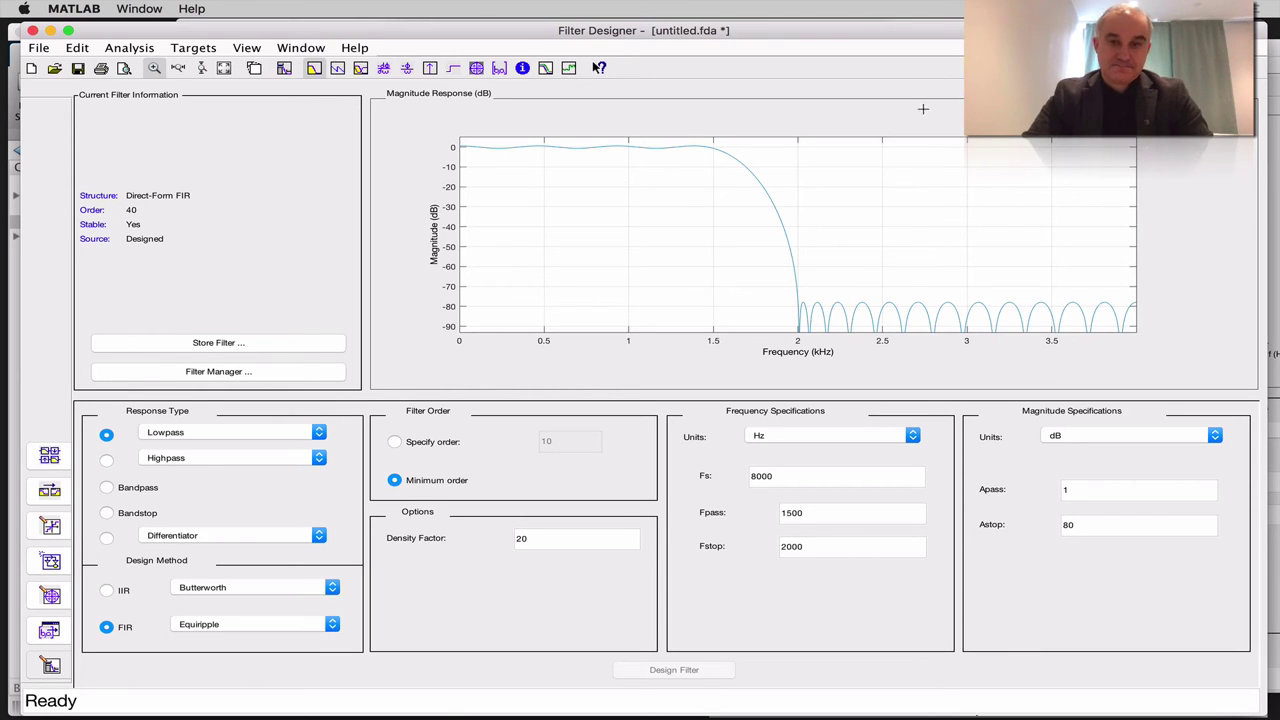
click(330, 624)
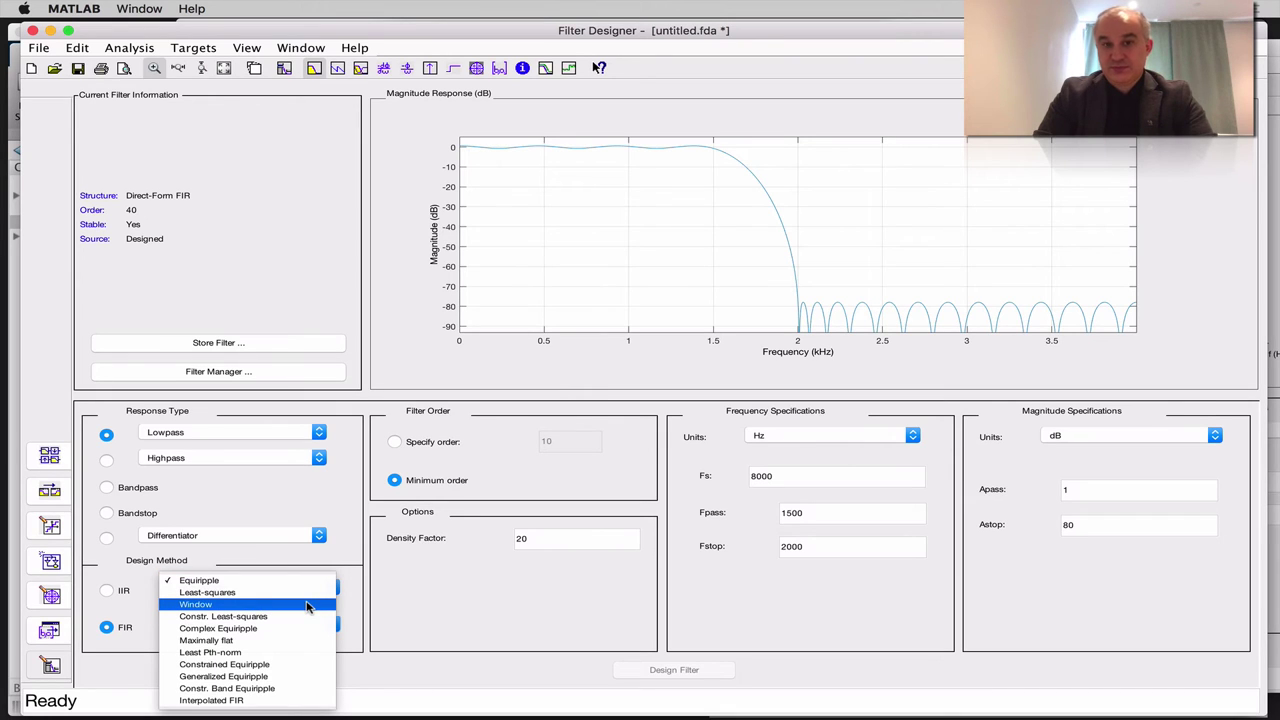
click(308, 607)
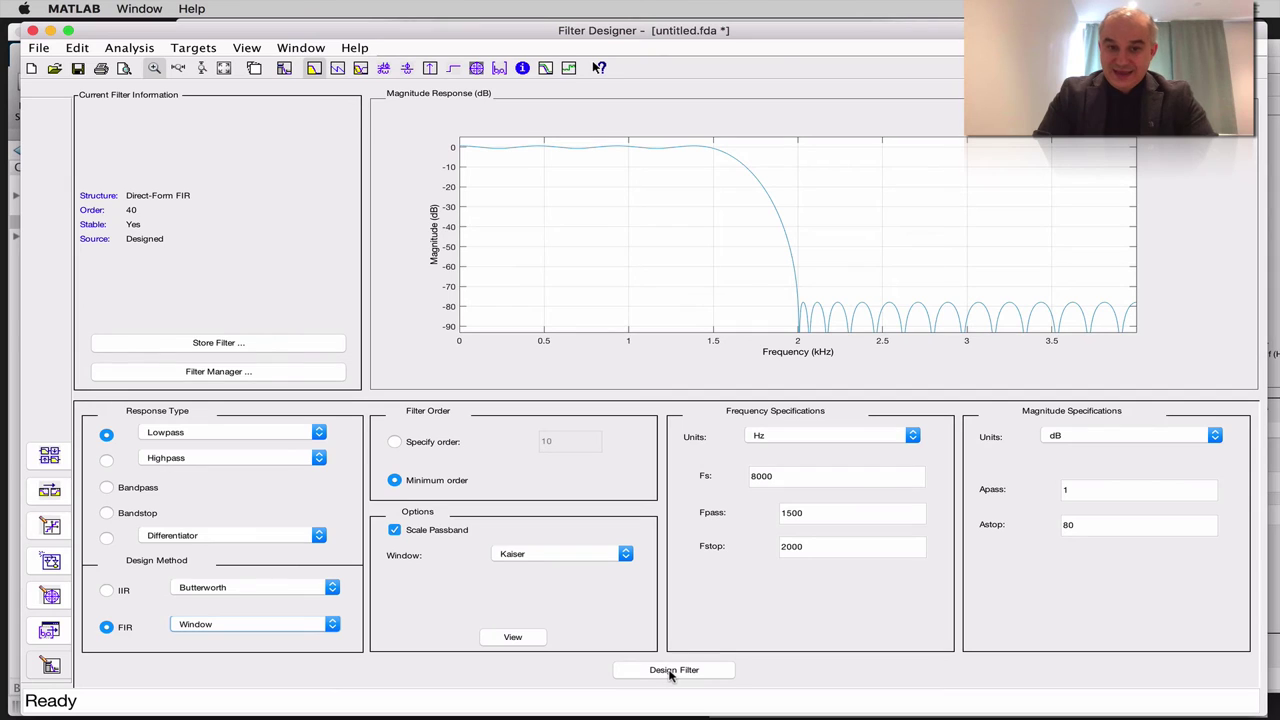
click(667, 675)
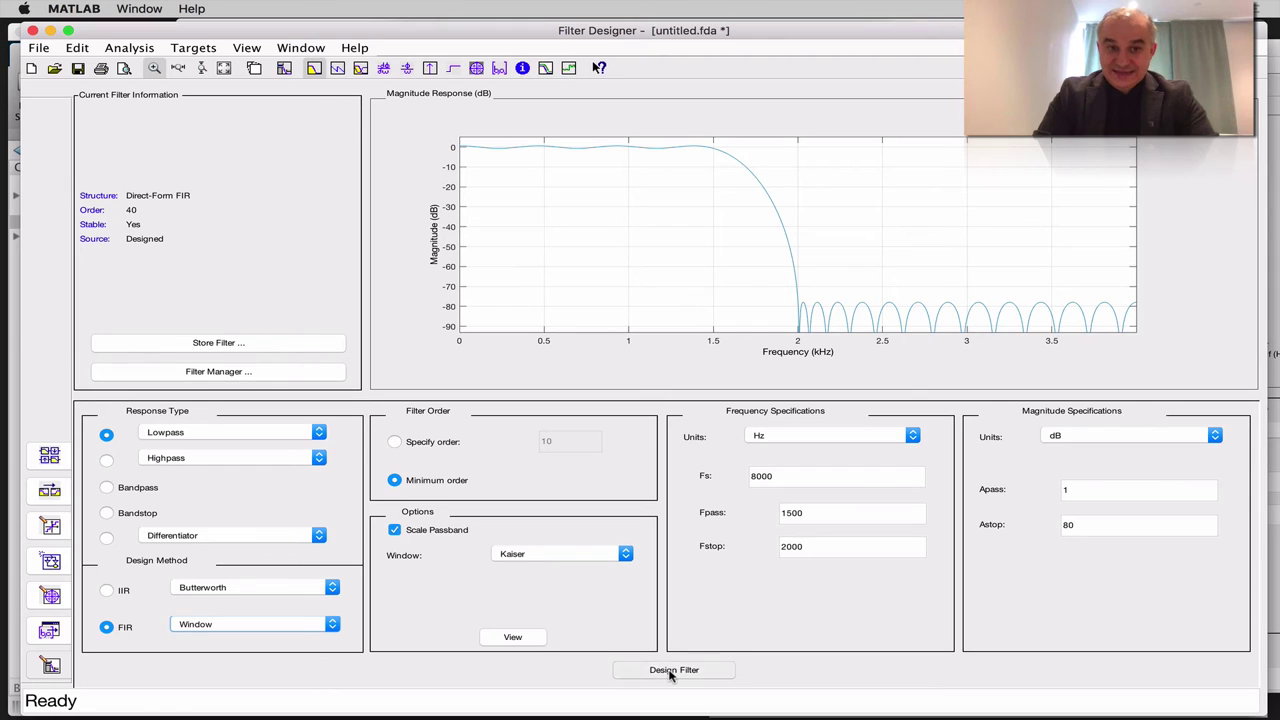
click(613, 555)
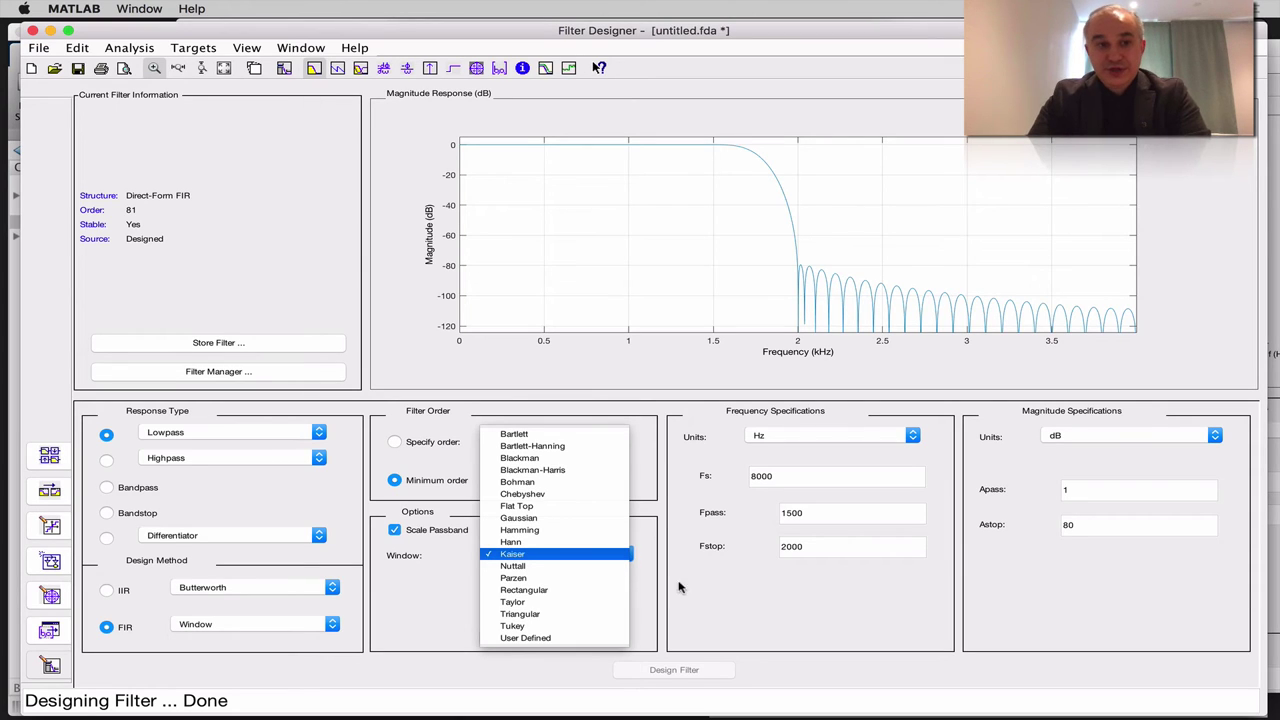
click(567, 559)
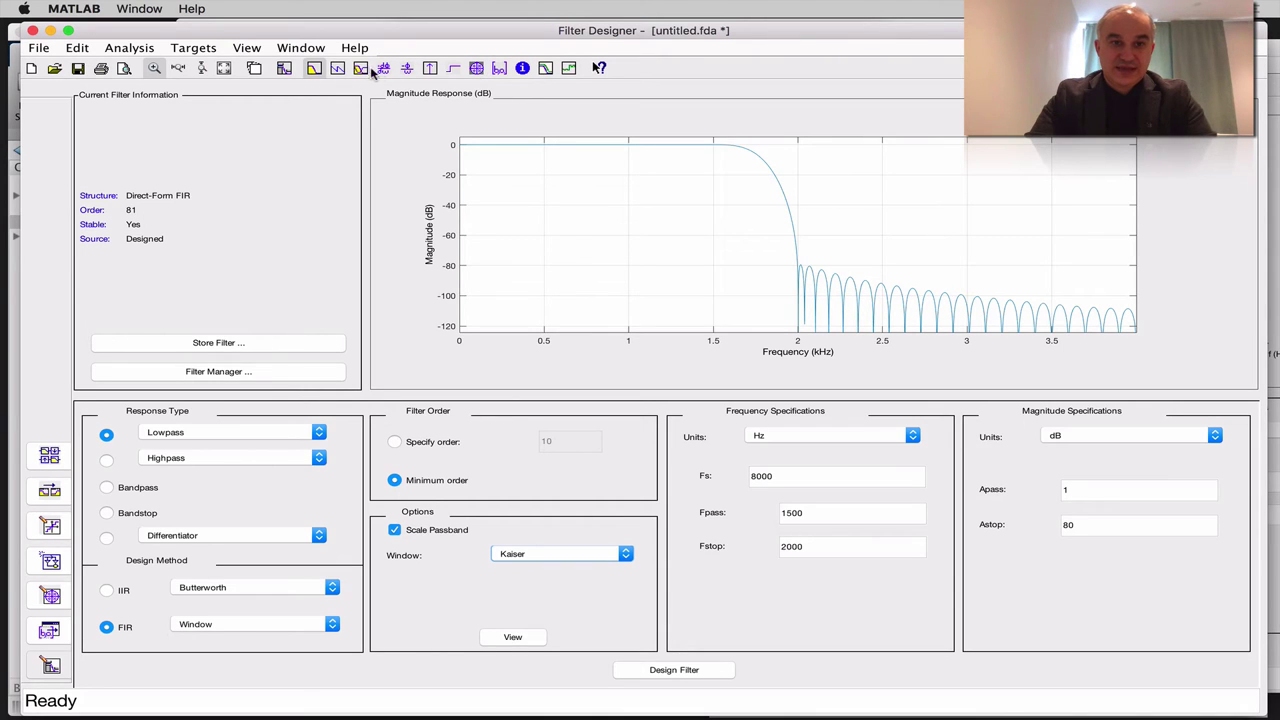
Examine the Kaiser-window filter's impulse response, pole/zero plot, and combined magnitude and phase responses.
click(429, 68)
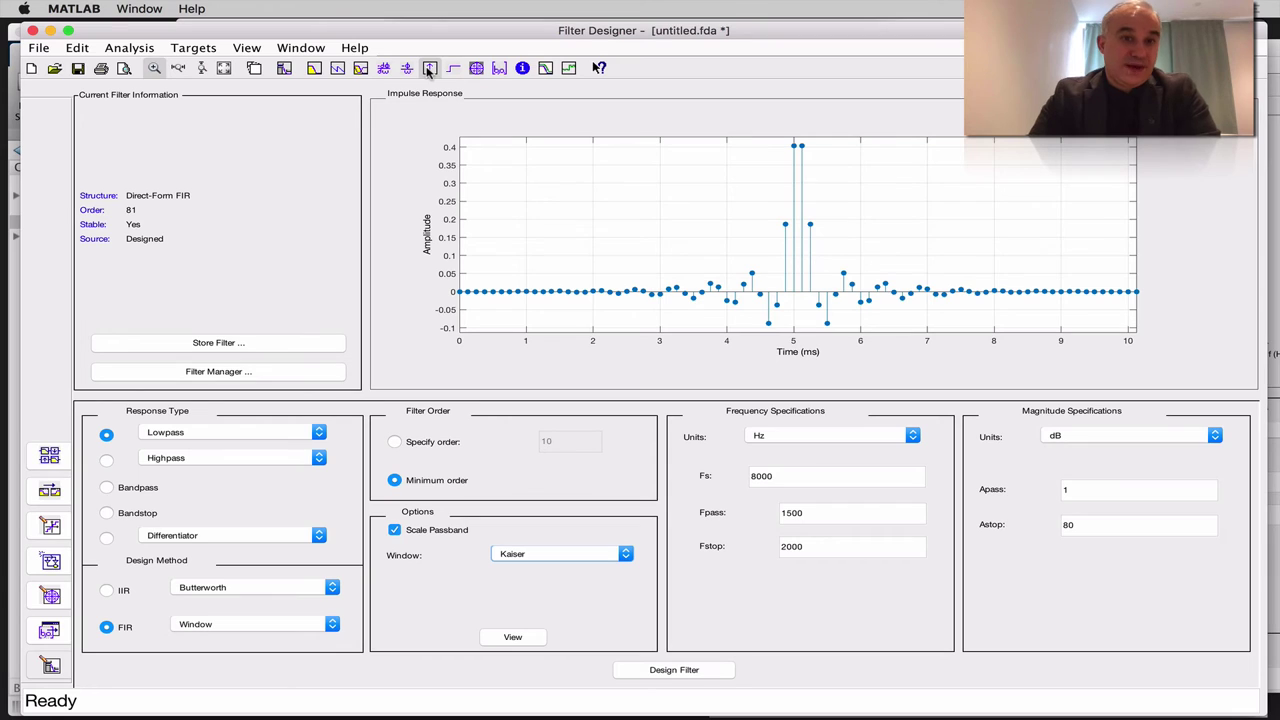
click(476, 68)
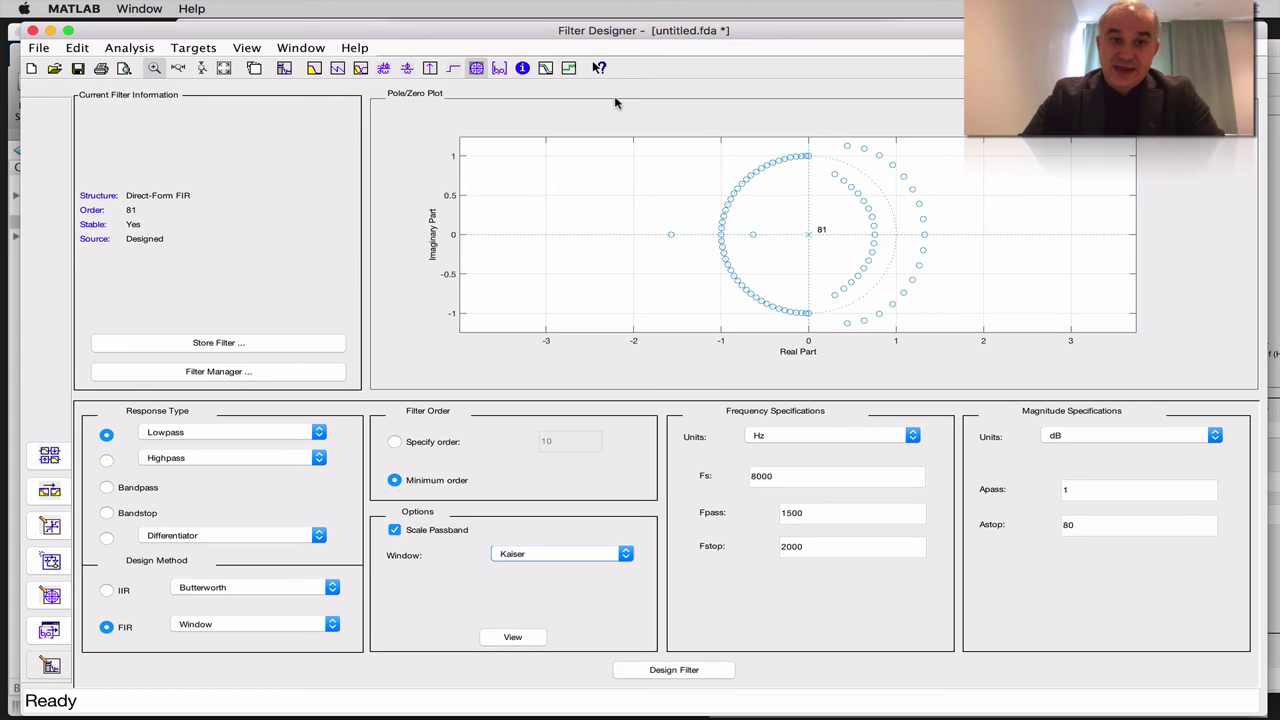
click(361, 68)
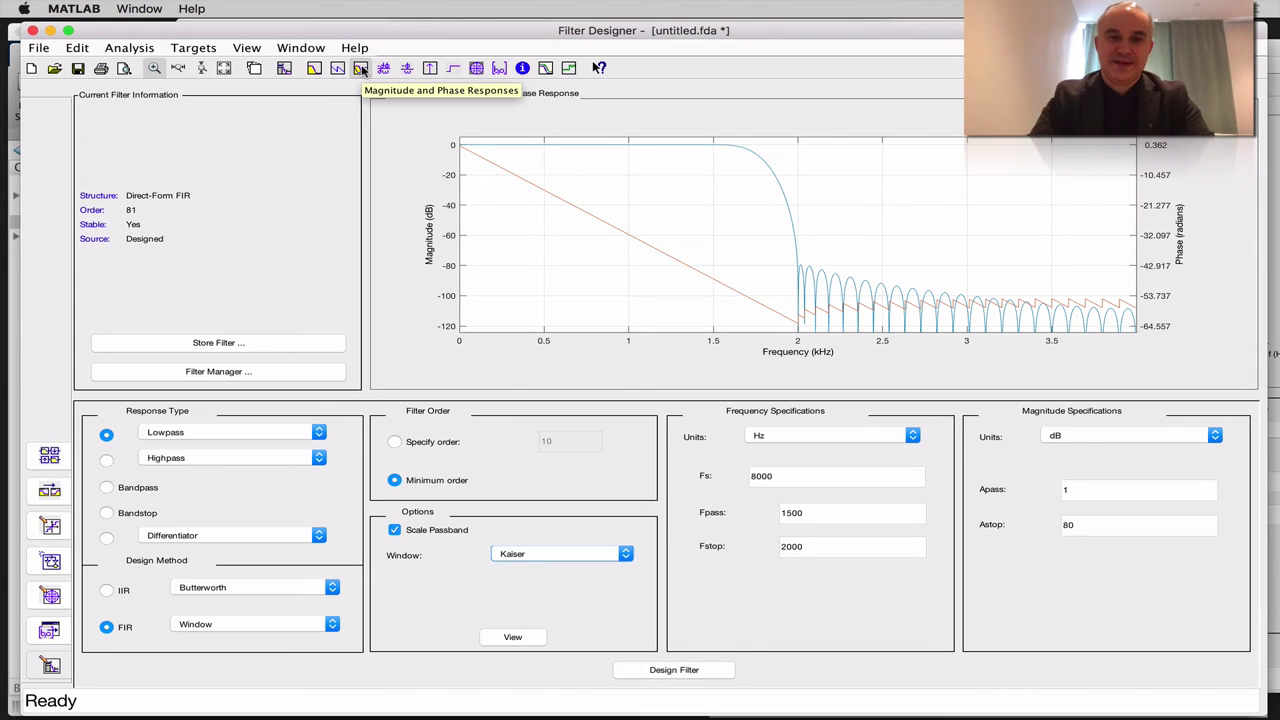
Change the window type to Blackman and design the filter with the default order and frequency specifications.
click(621, 553)
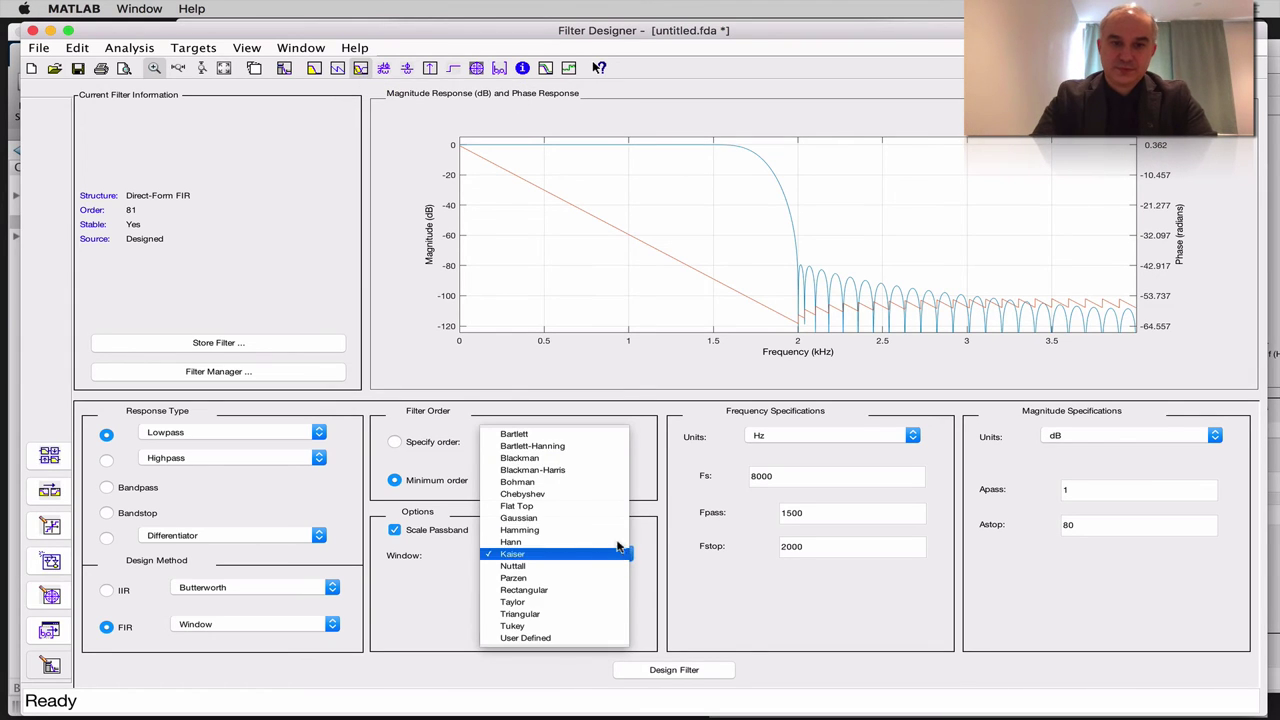
click(598, 458)
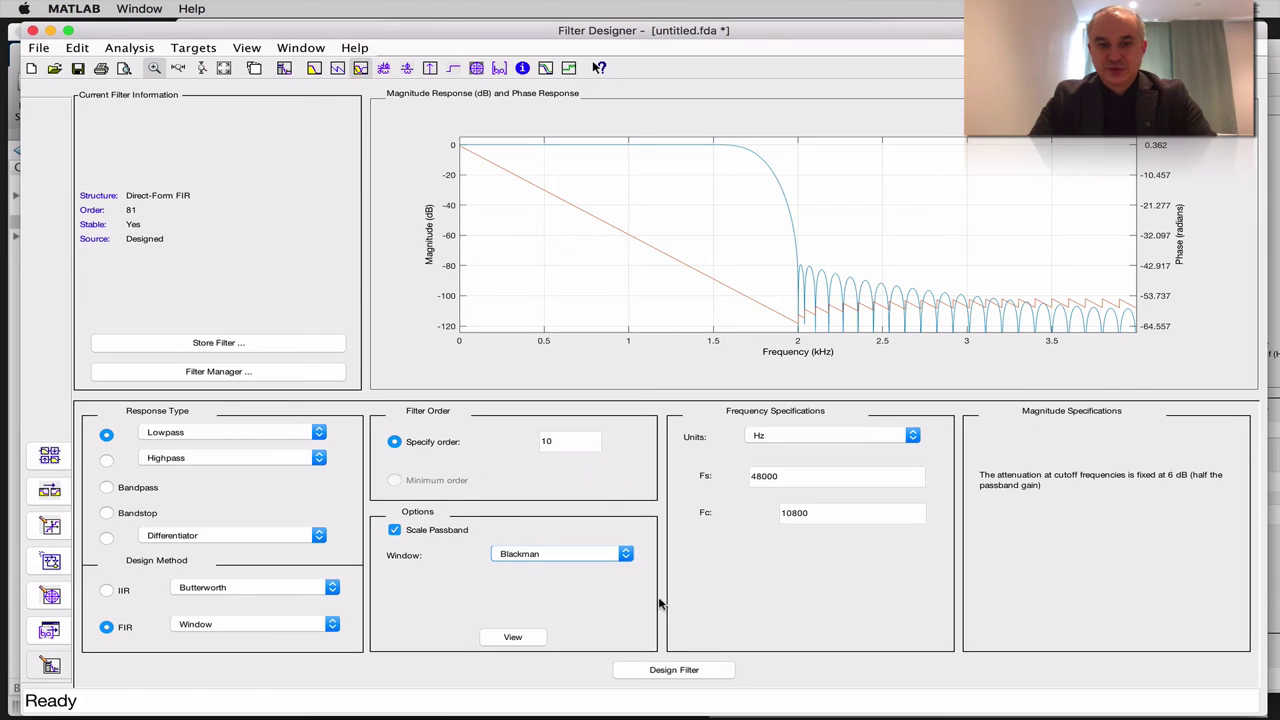
click(678, 670)
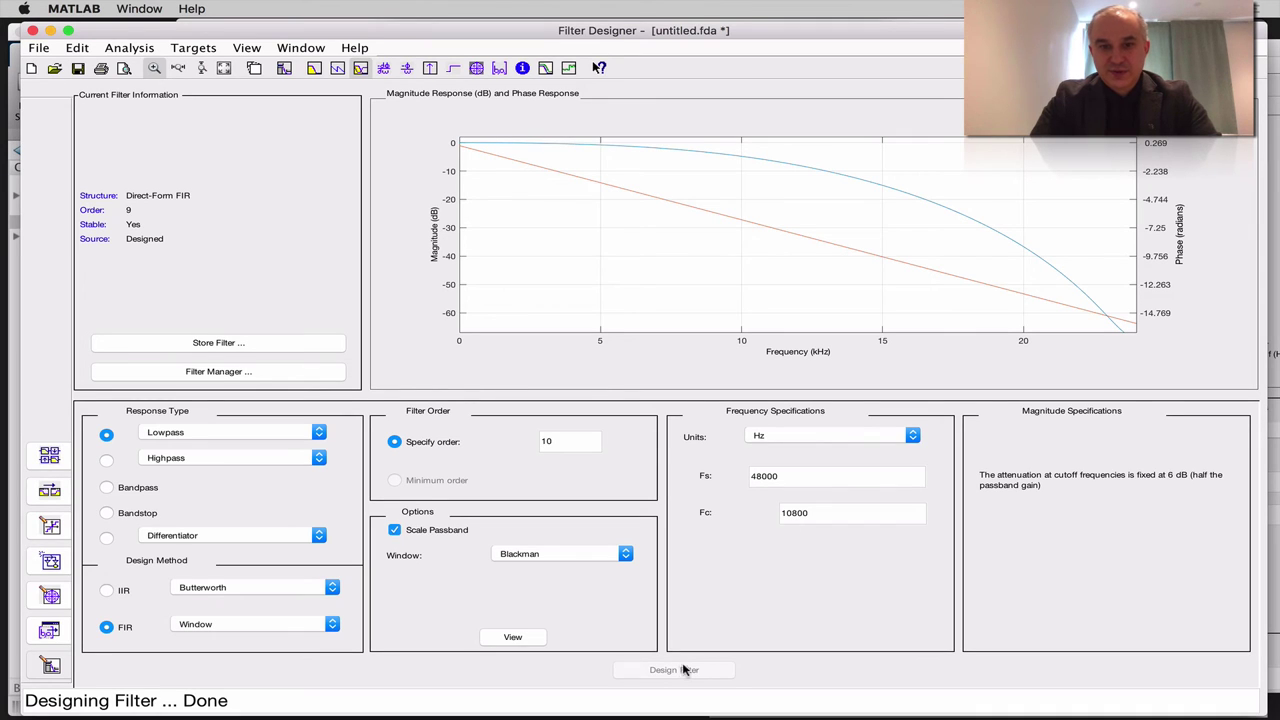
Redesign the Blackman-window filter with Fs set to 8000 Hz and Fc to 1500 Hz, and display its impulse response.
click(802, 483)
click(802, 483)
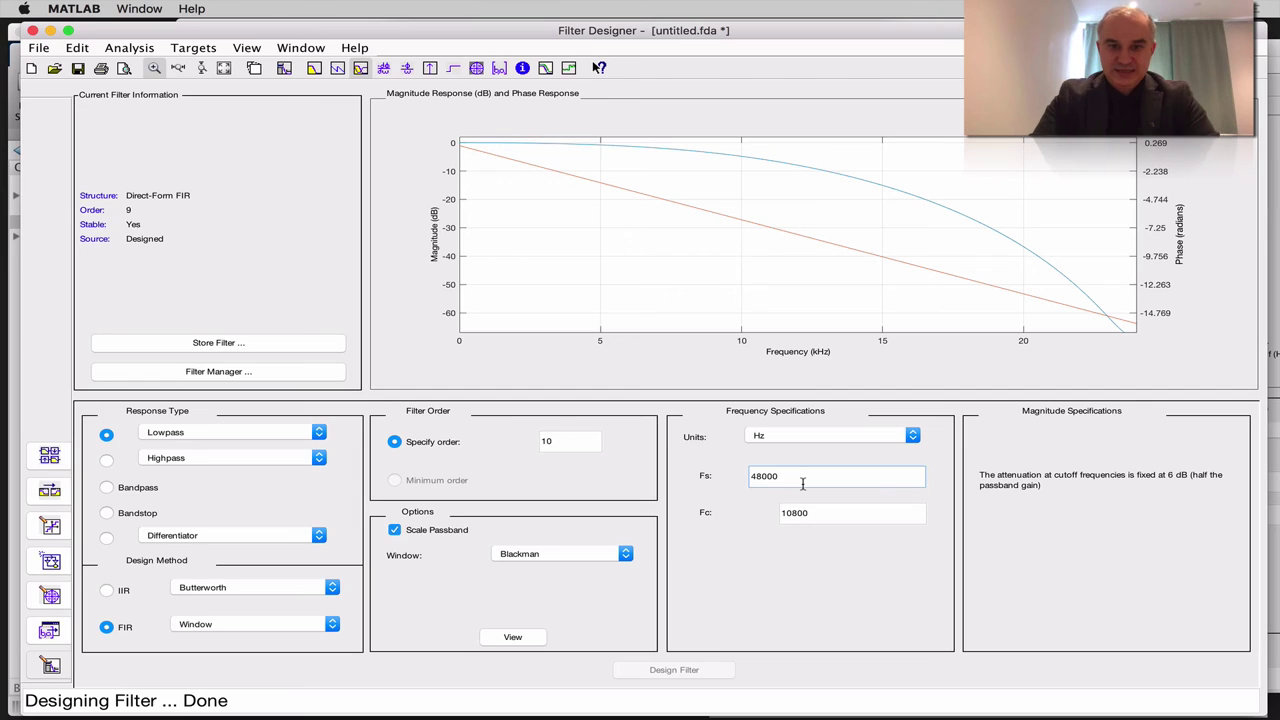
click(802, 483)
click(802, 483)
click(802, 483)
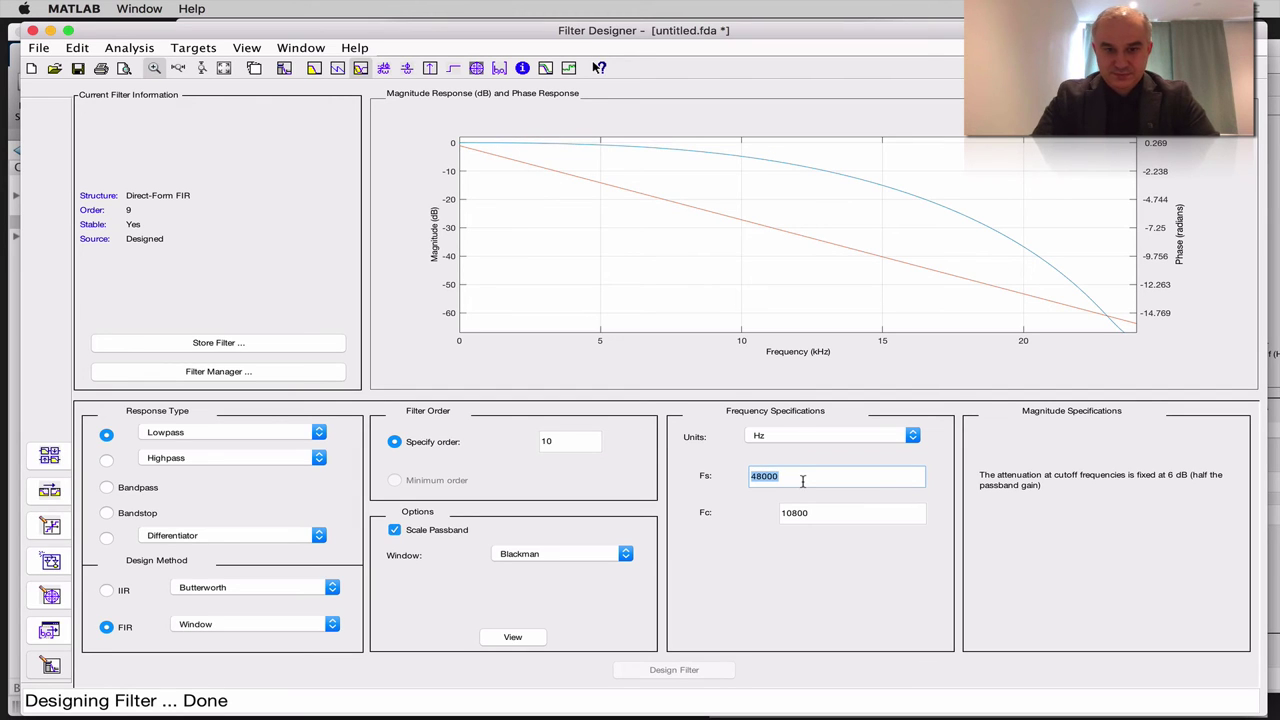
text(800)
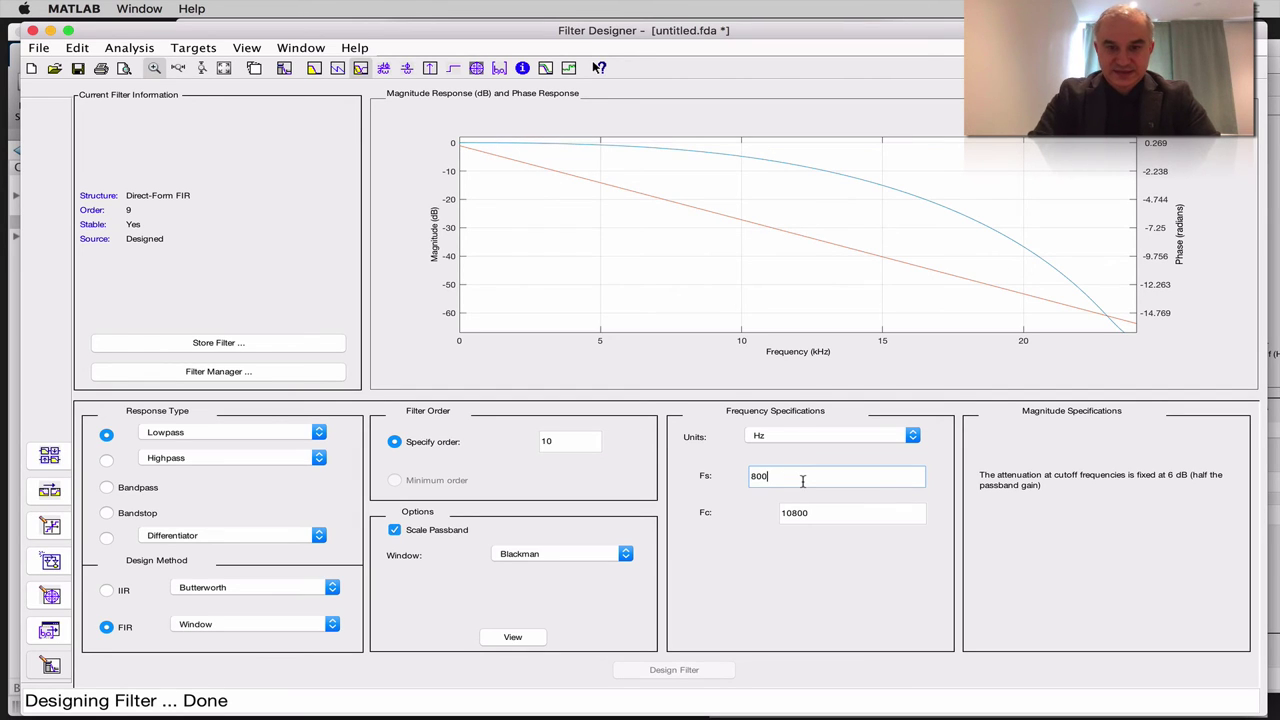
click(810, 512)
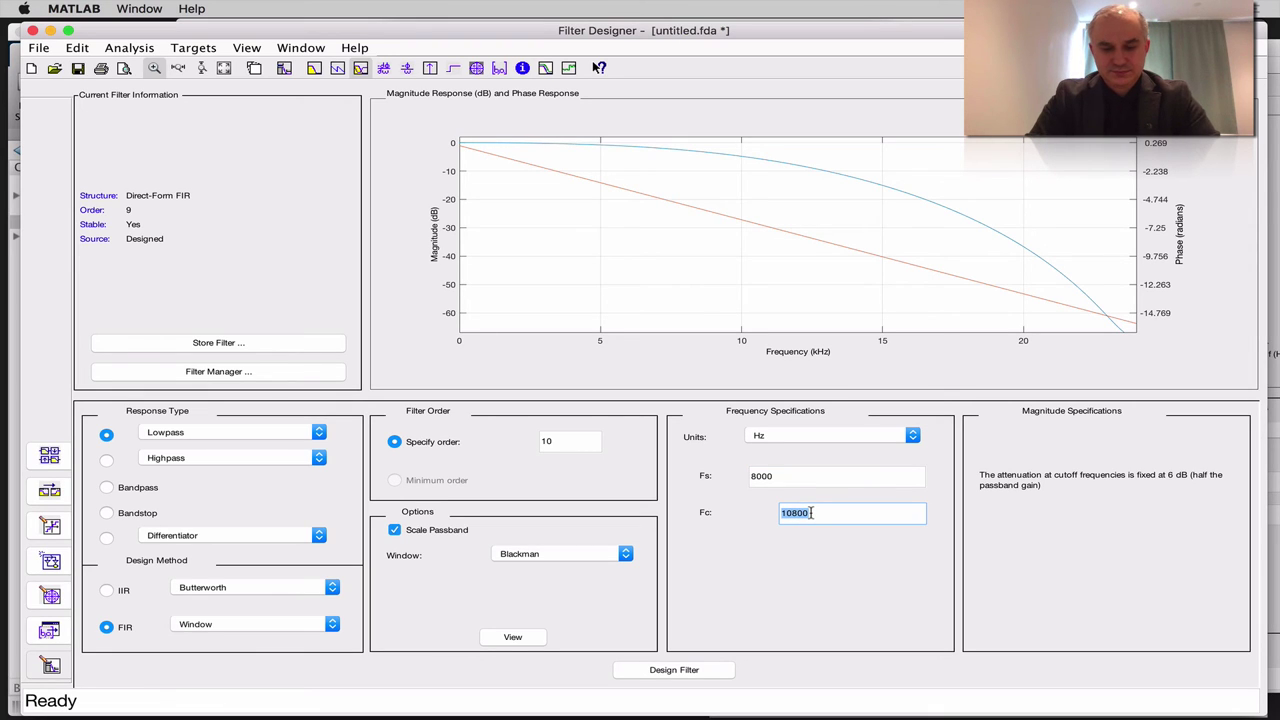
text(4)
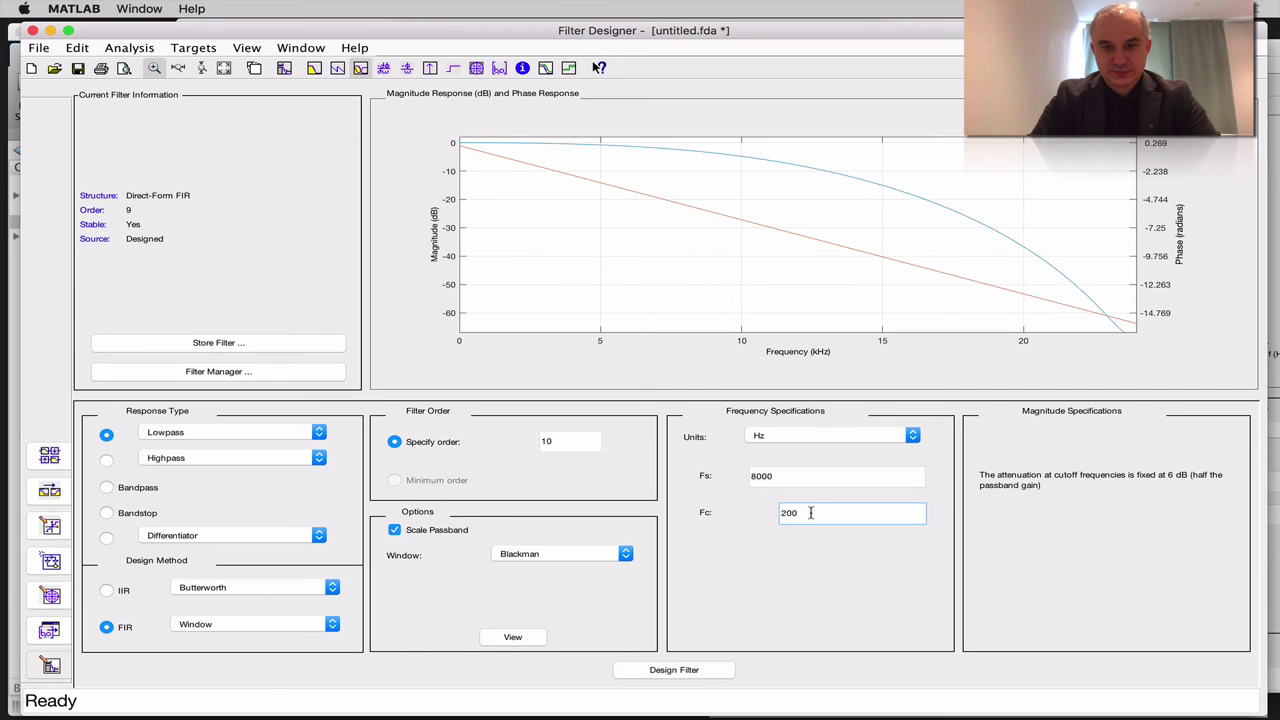
text(50)
click(686, 674)
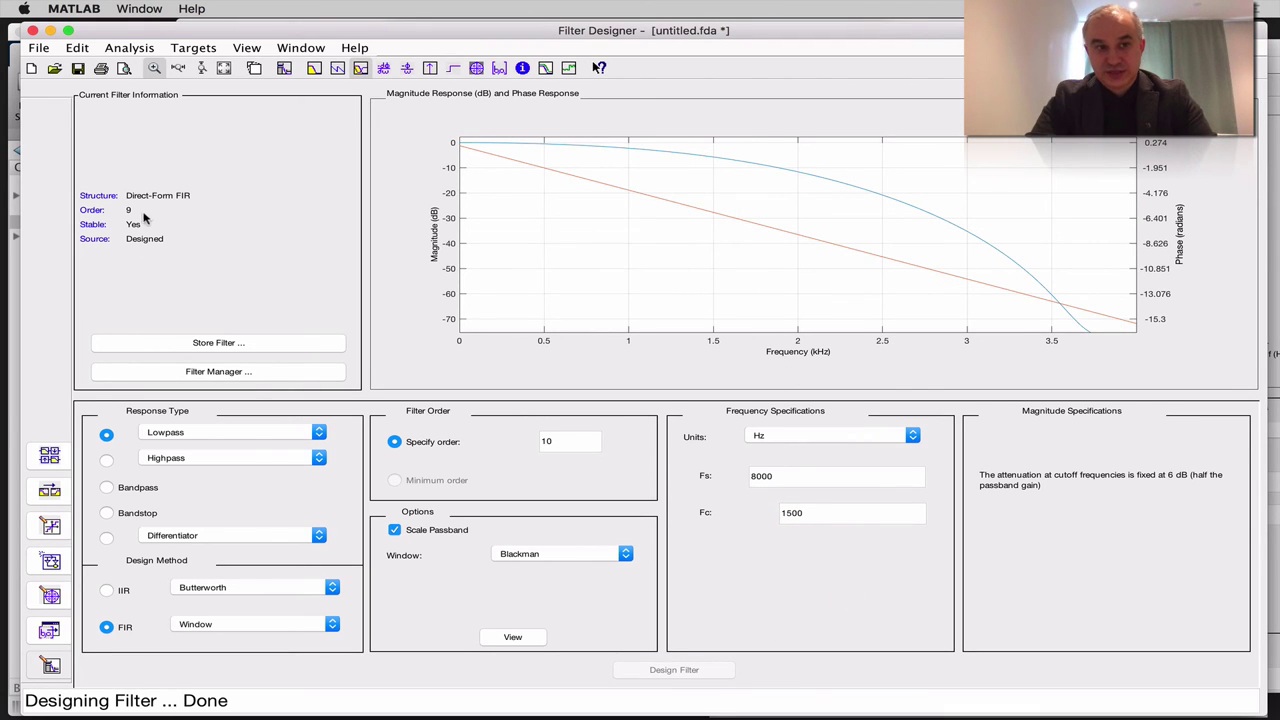
click(430, 68)
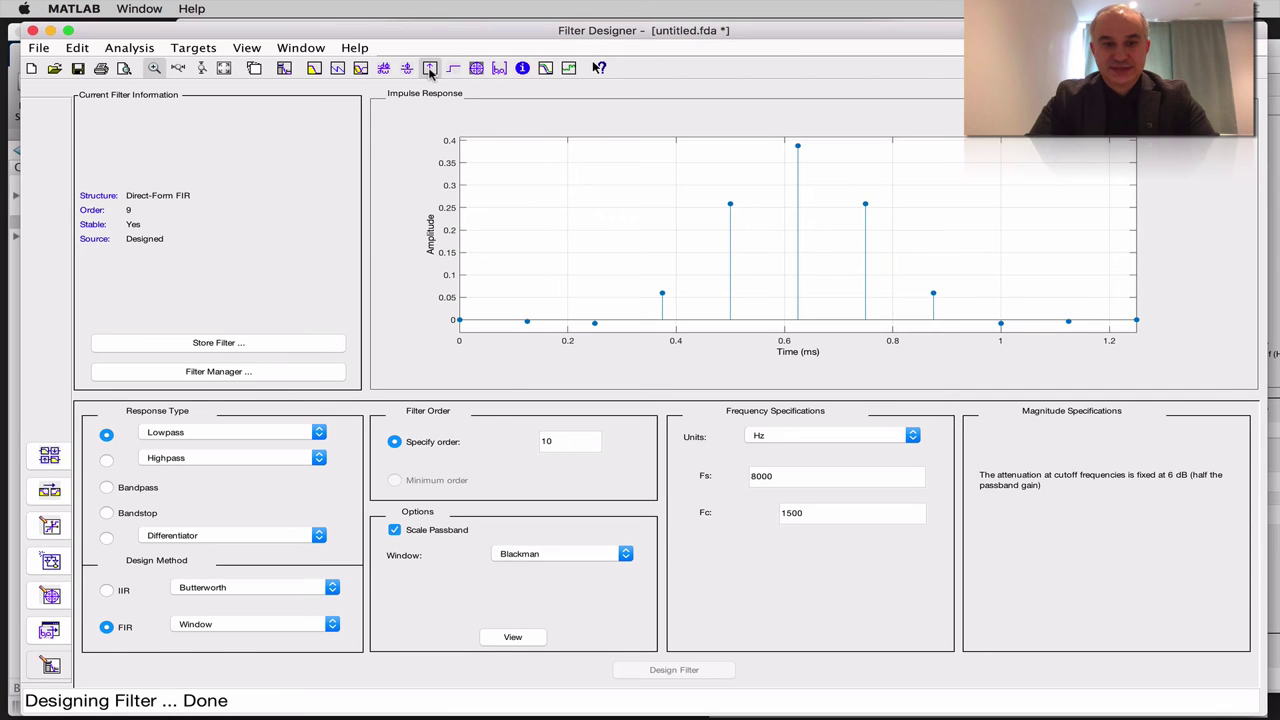
Switch the FIR design method to Least-squares and design the filter with its magnitude response displayed.
click(624, 555)
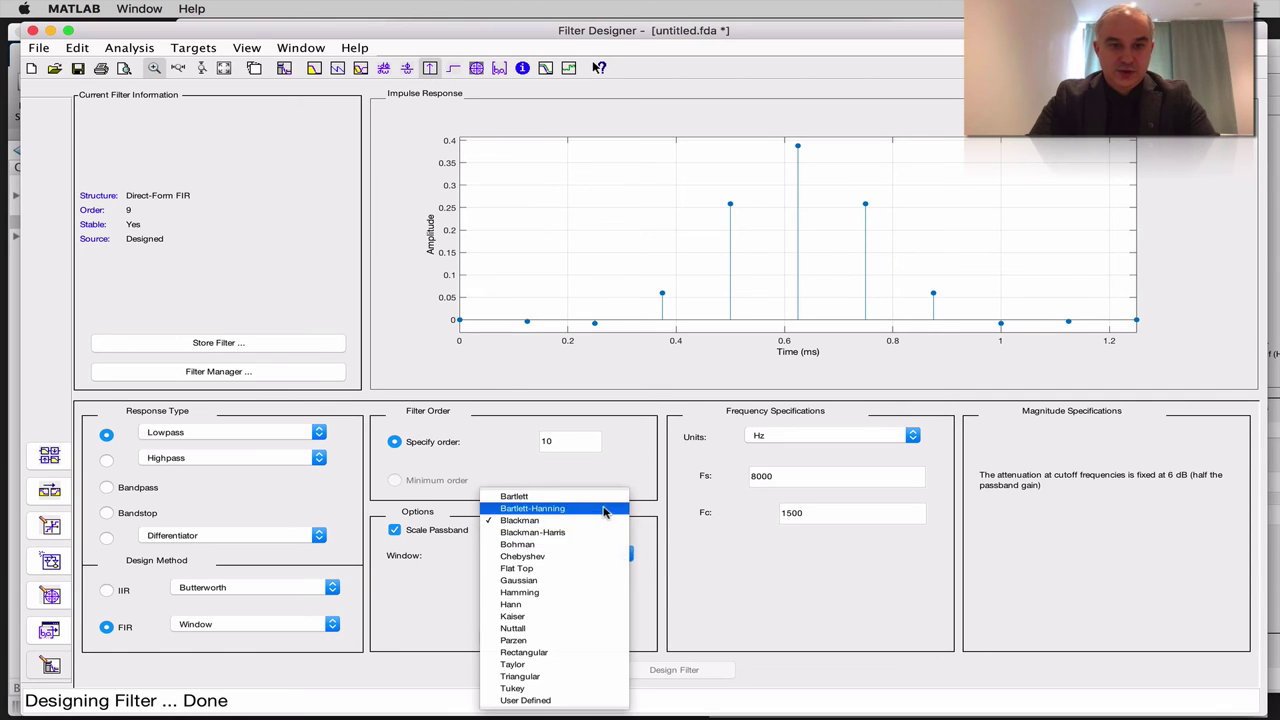
click(278, 626)
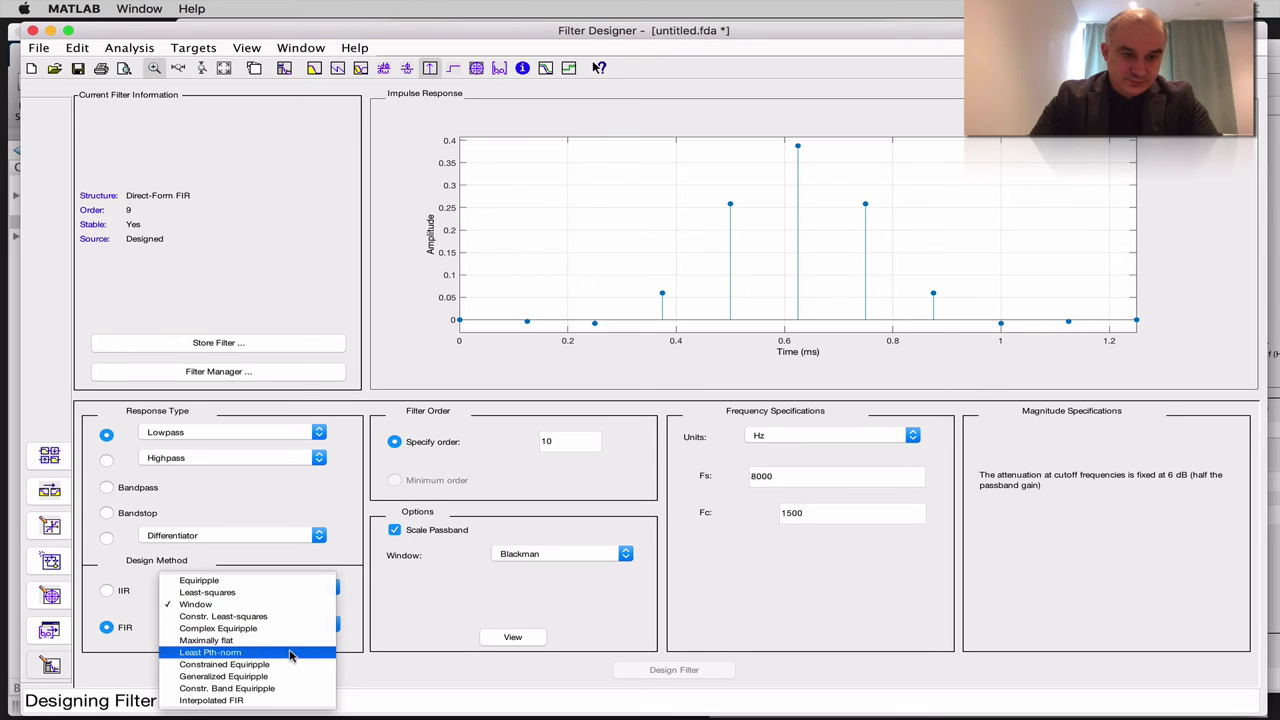
click(293, 593)
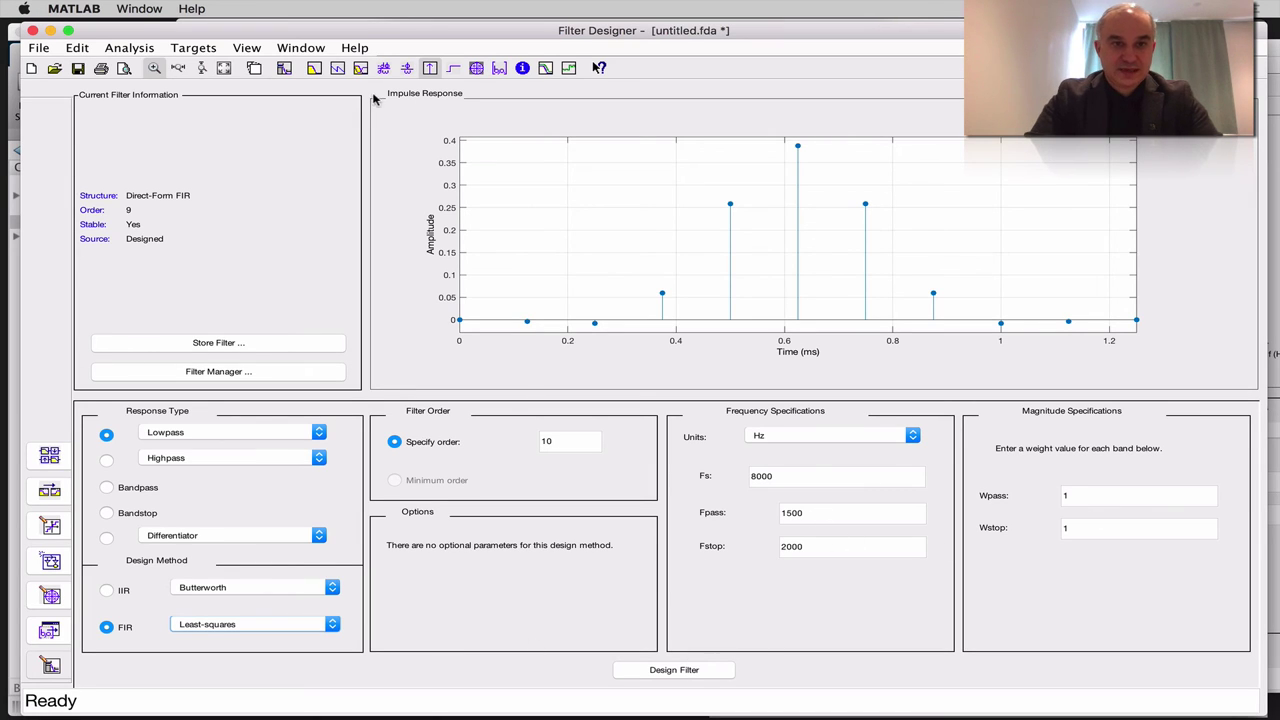
click(313, 70)
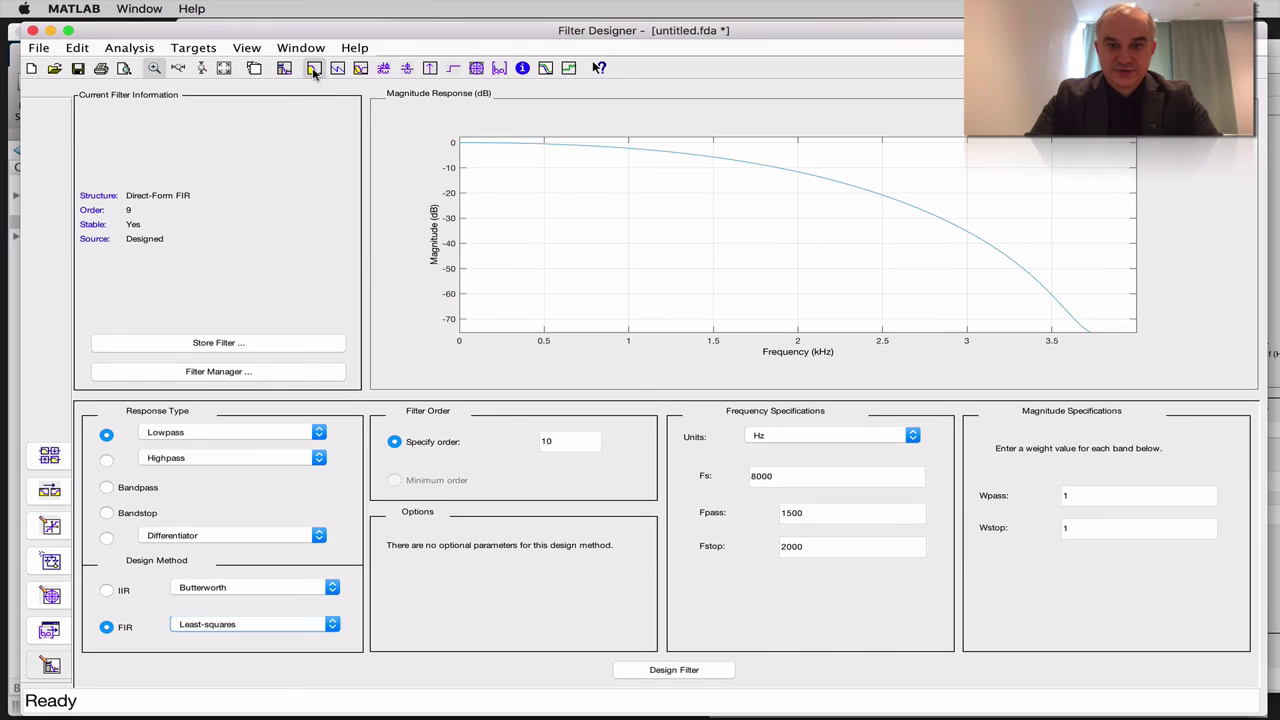
click(672, 672)
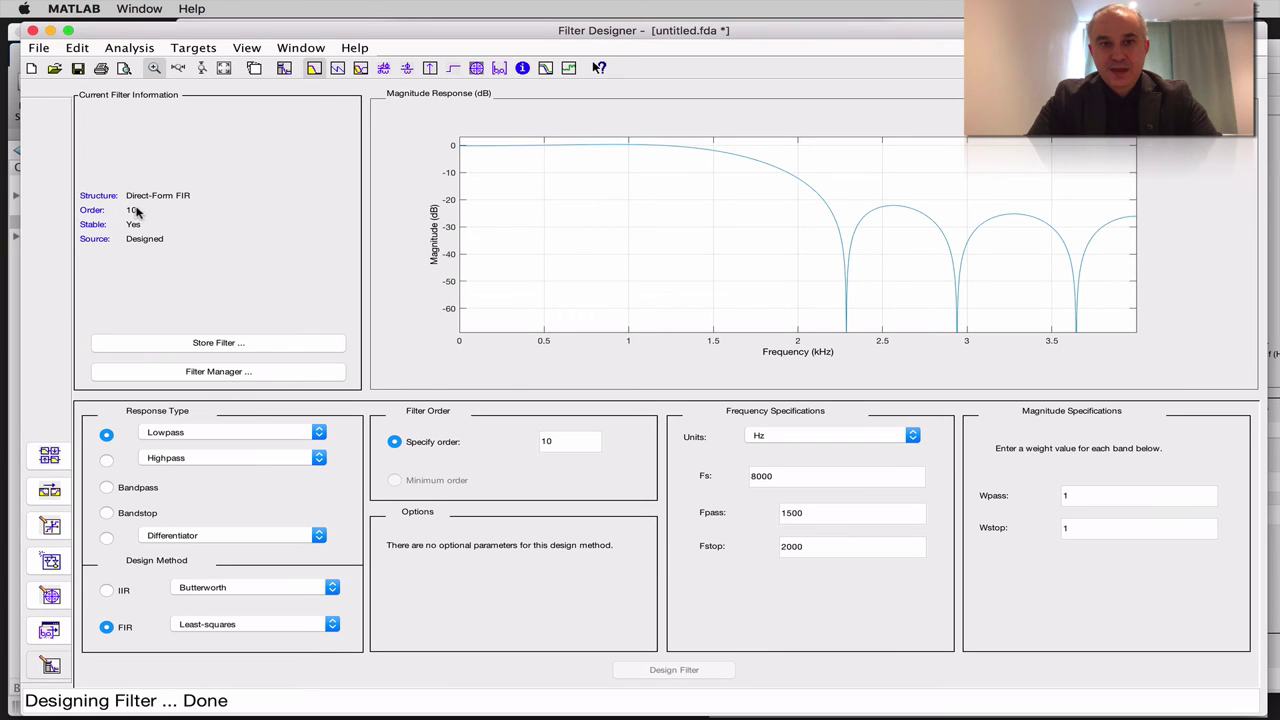
Examine the least-squares filter's phase response, combined magnitude and phase responses, and impulse response.
click(339, 69)
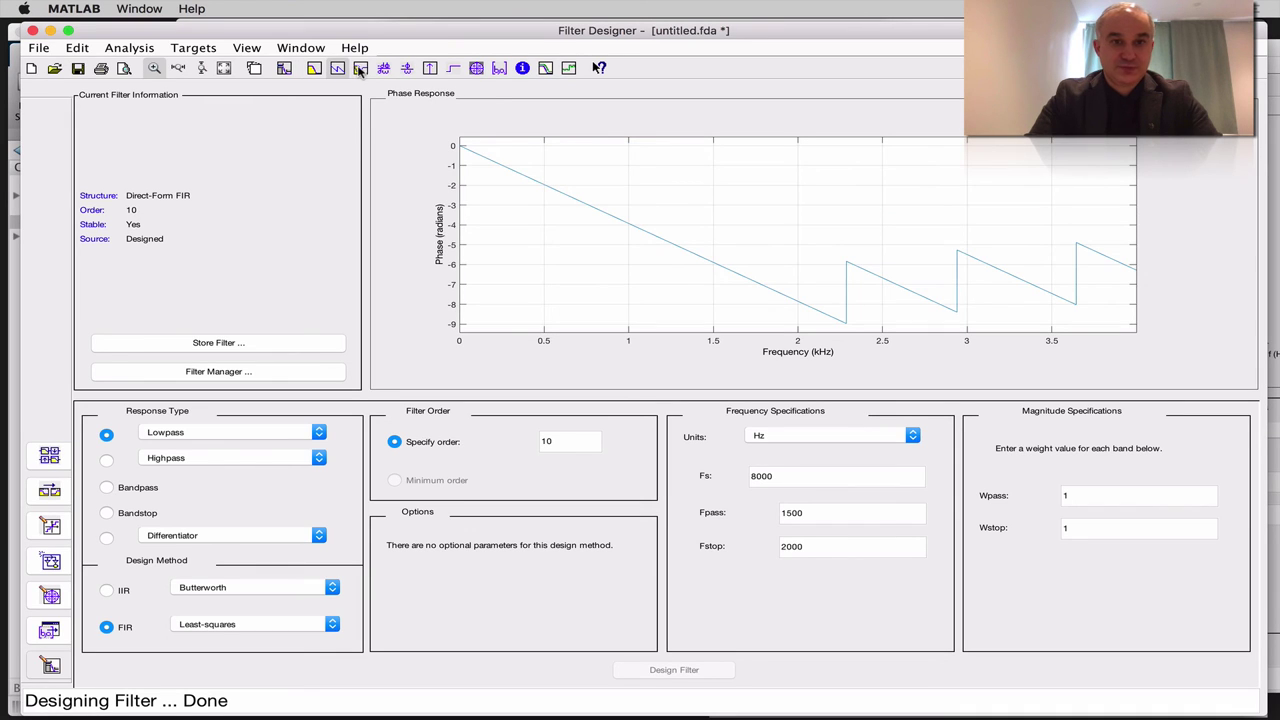
click(360, 68)
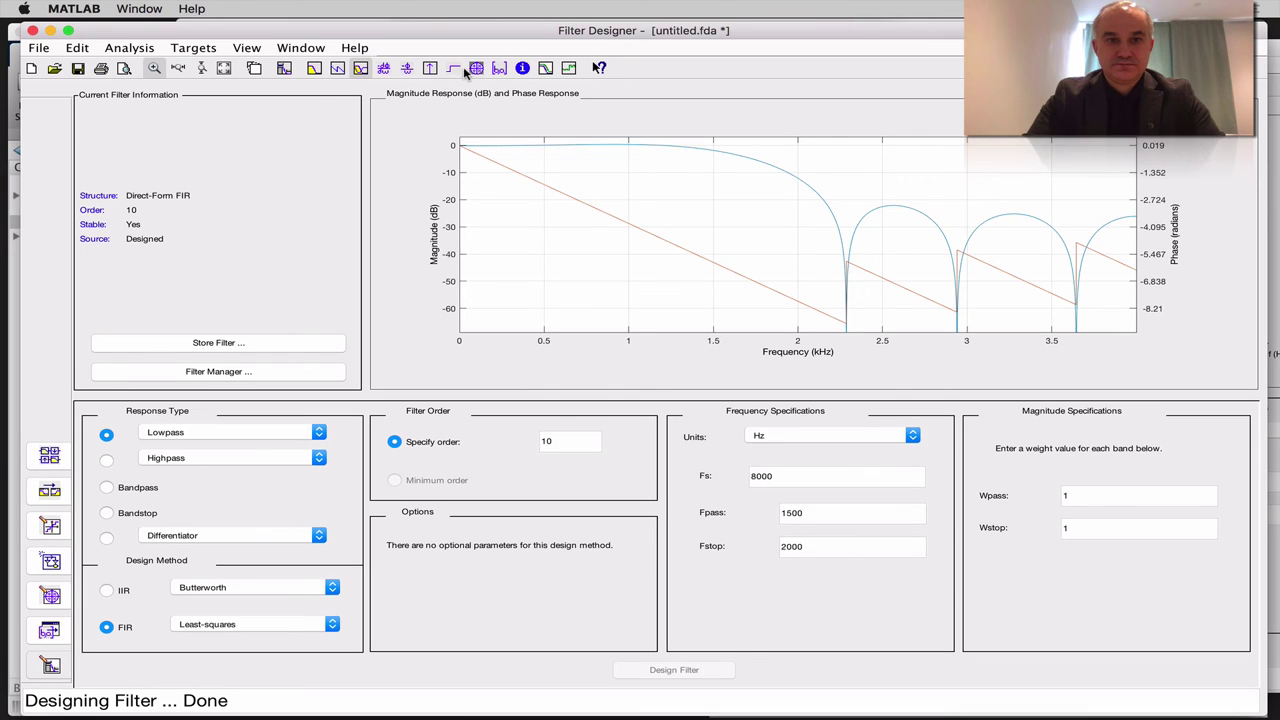
click(430, 67)
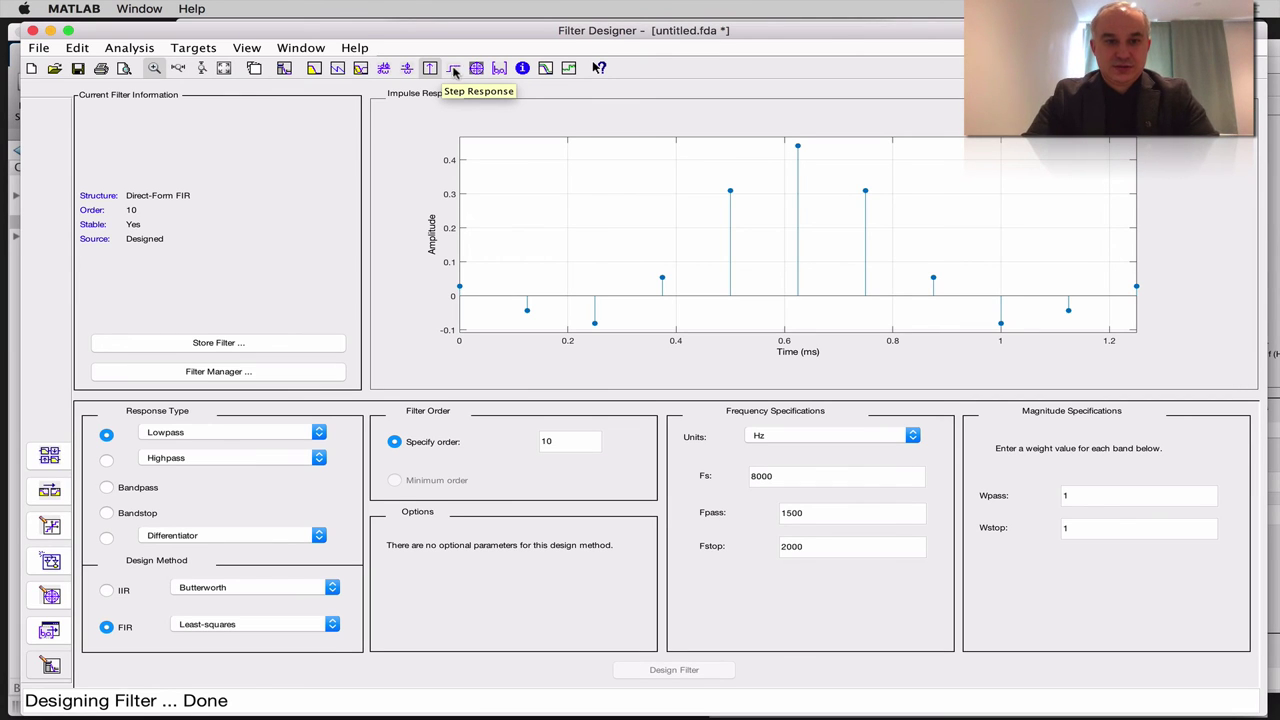
Redesign the least-squares filter with order 81 and display its magnitude response.
double_click(560, 441)
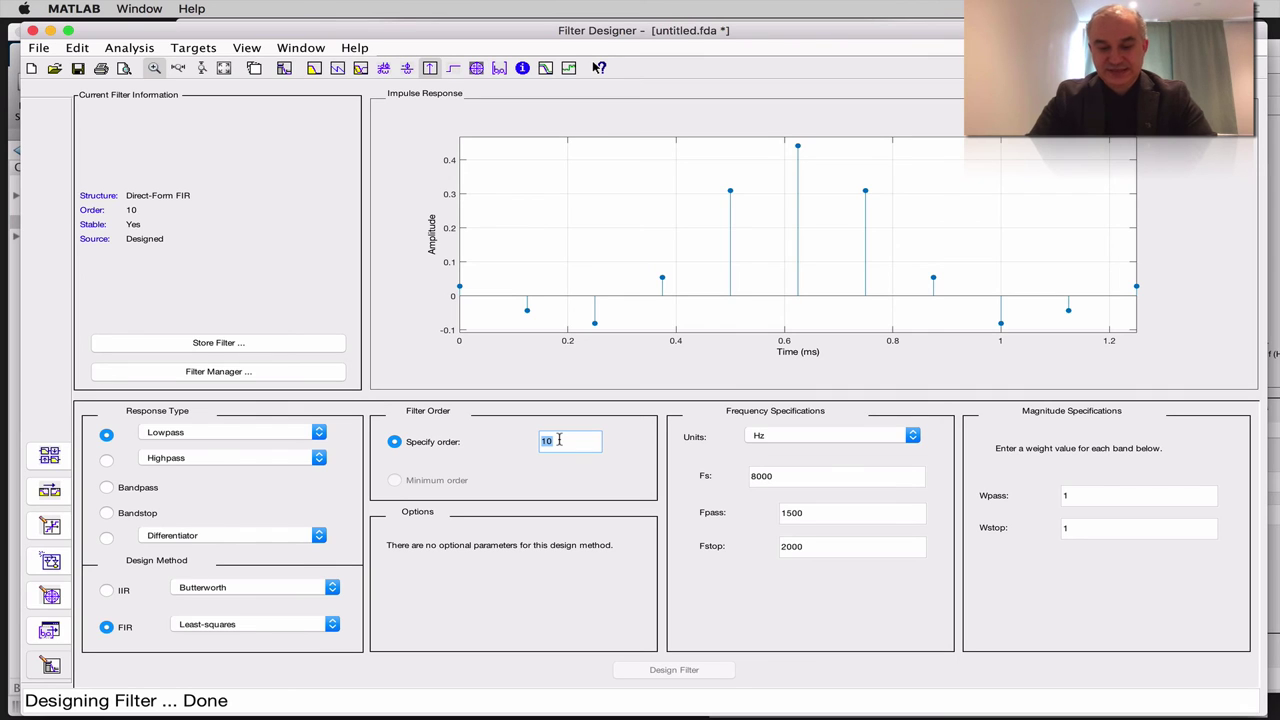
text(81)
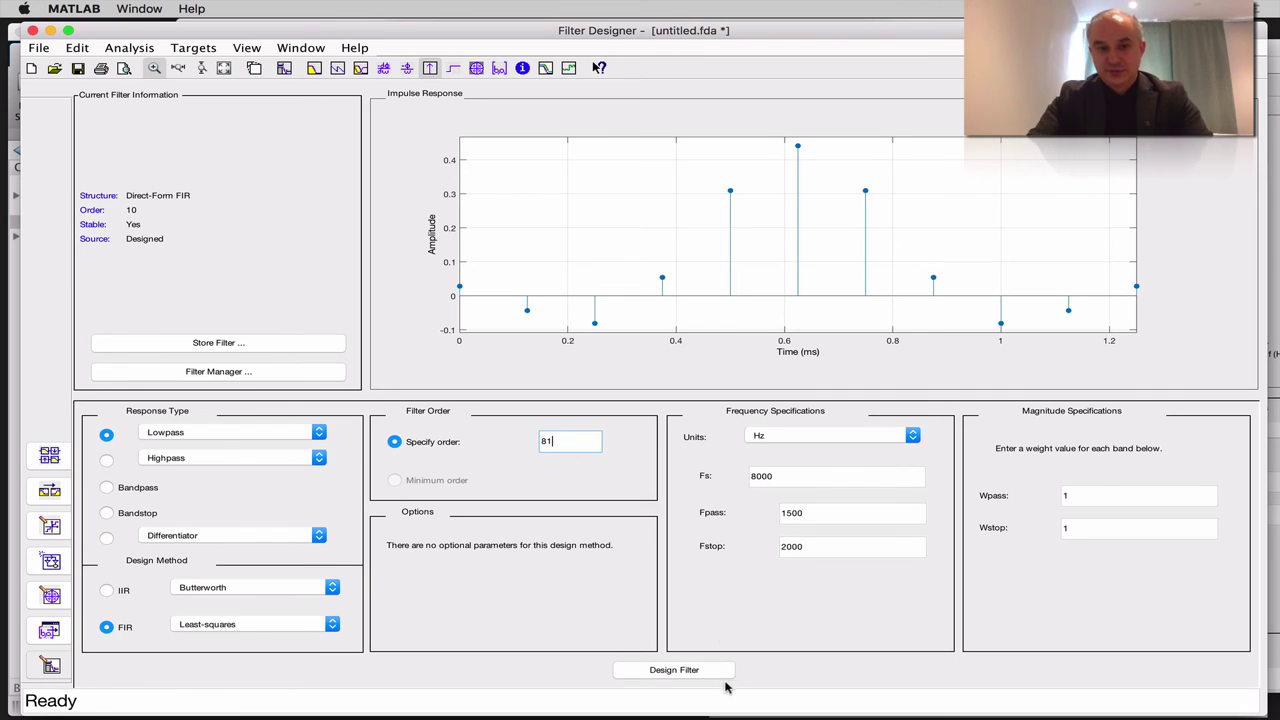
click(674, 670)
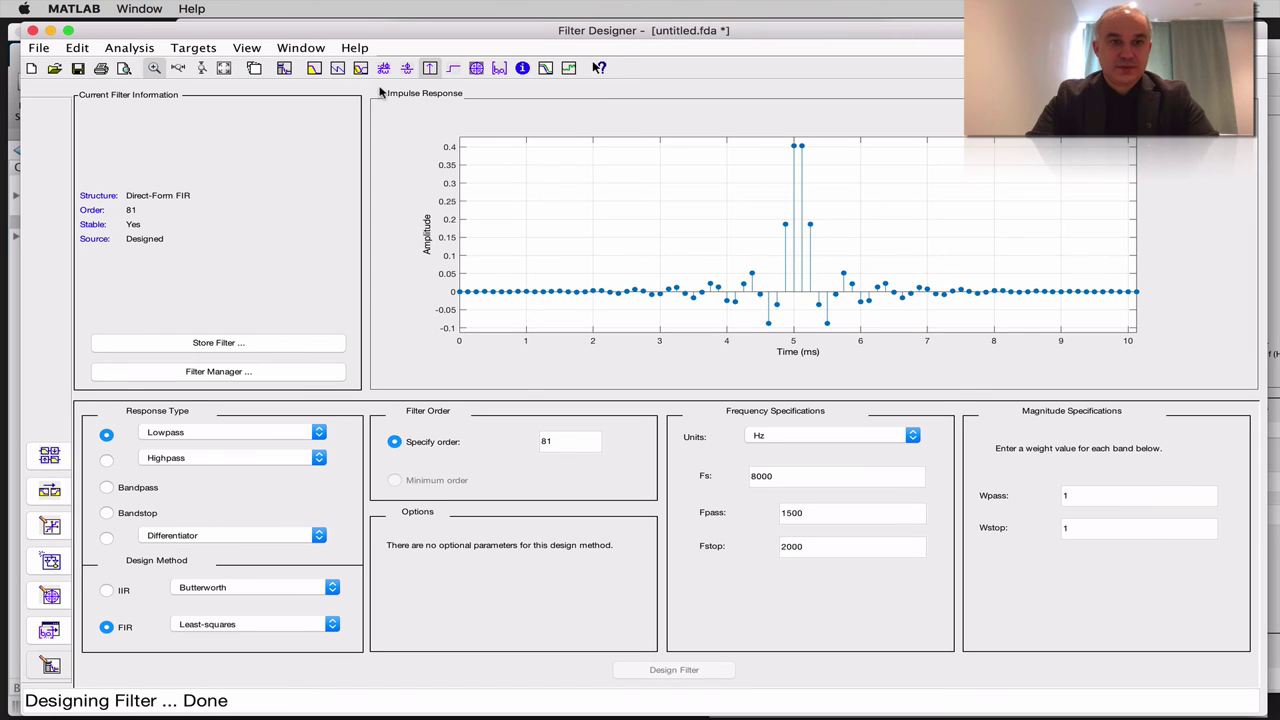
click(314, 68)
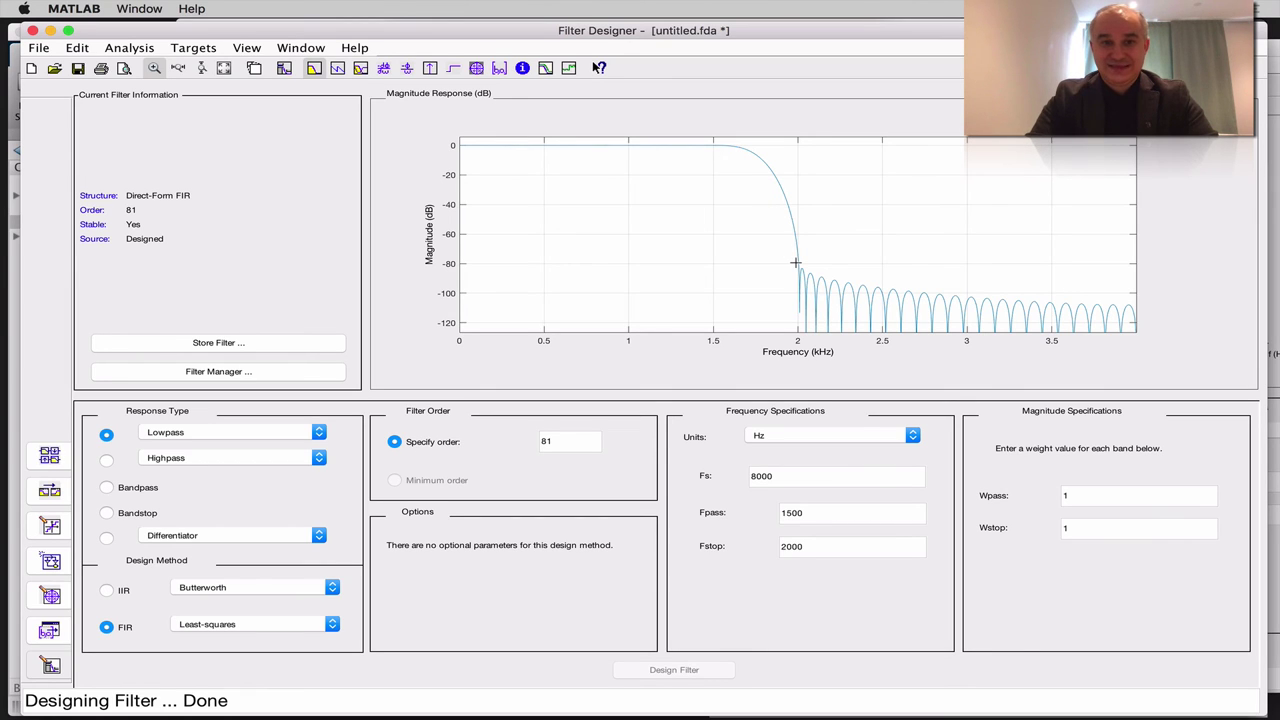
Examine the order-81 filter's combined magnitude and phase responses, pole/zero plot and filter coefficients.
click(360, 68)
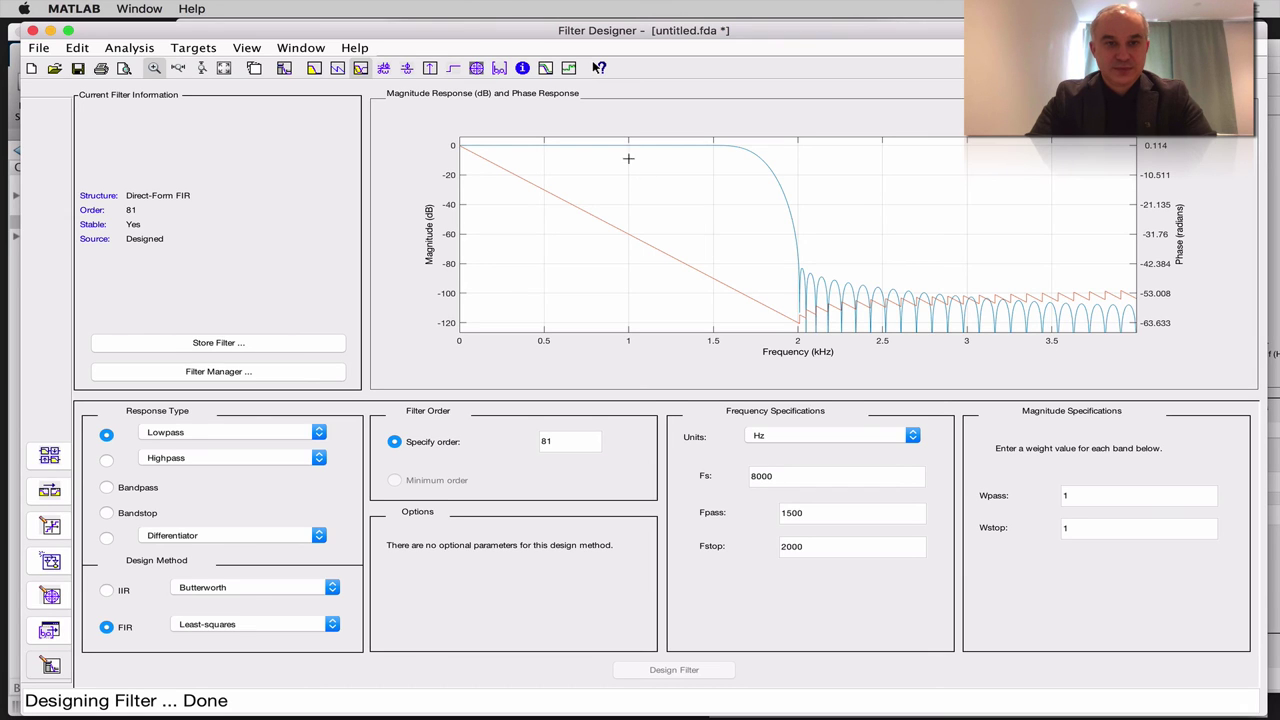
click(477, 69)
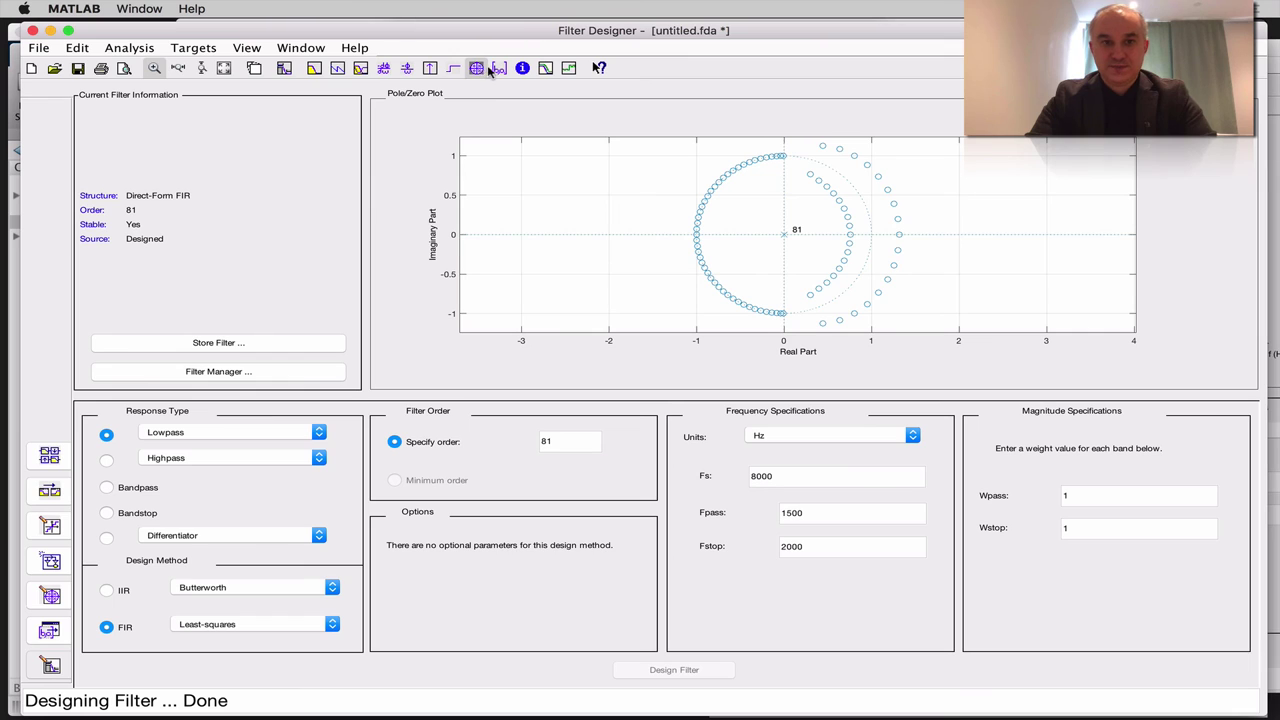
click(499, 69)
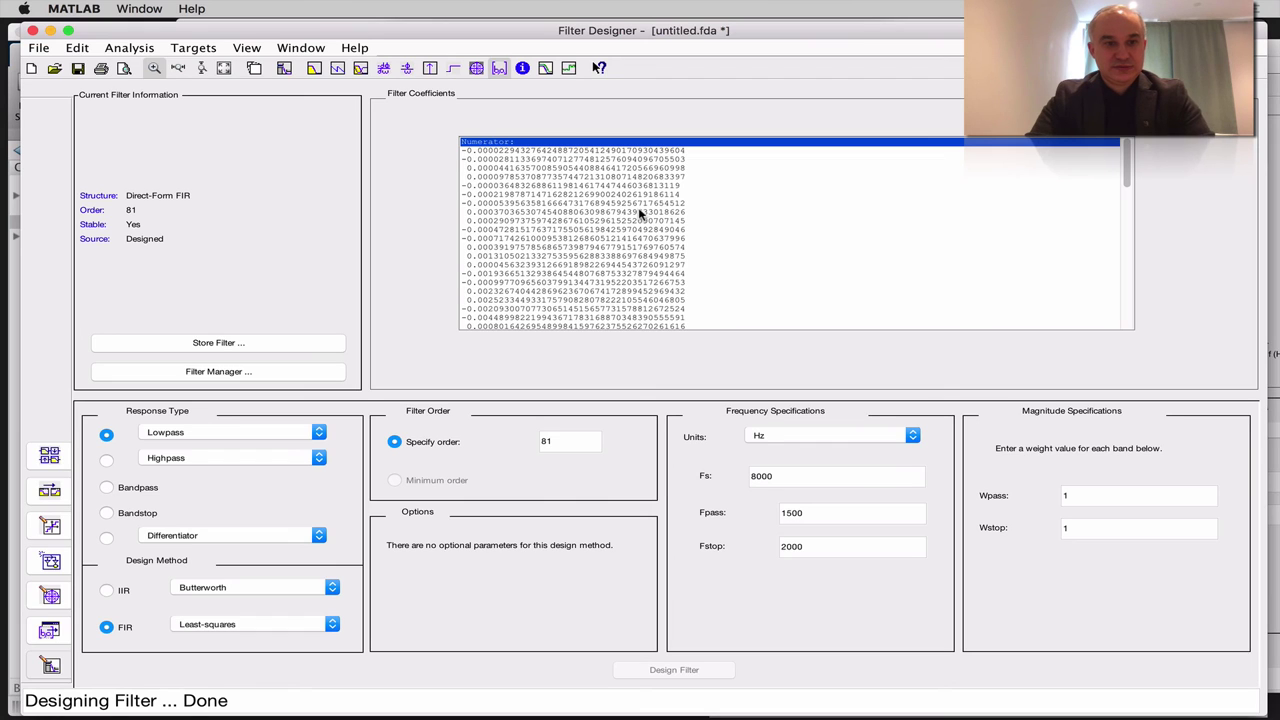
Generate a C header of the filter coefficients with the suggested double-precision floating-point type and save it as fdacoefs.h on the Desktop.
click(203, 49)
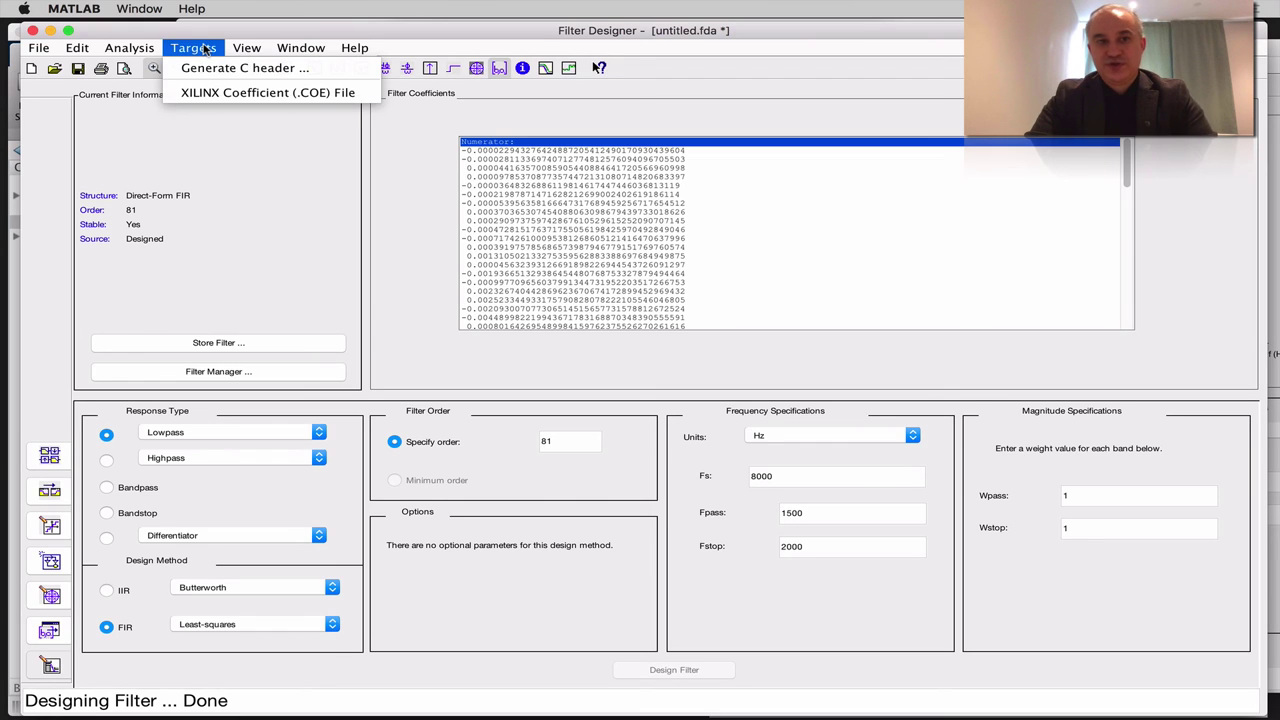
click(208, 68)
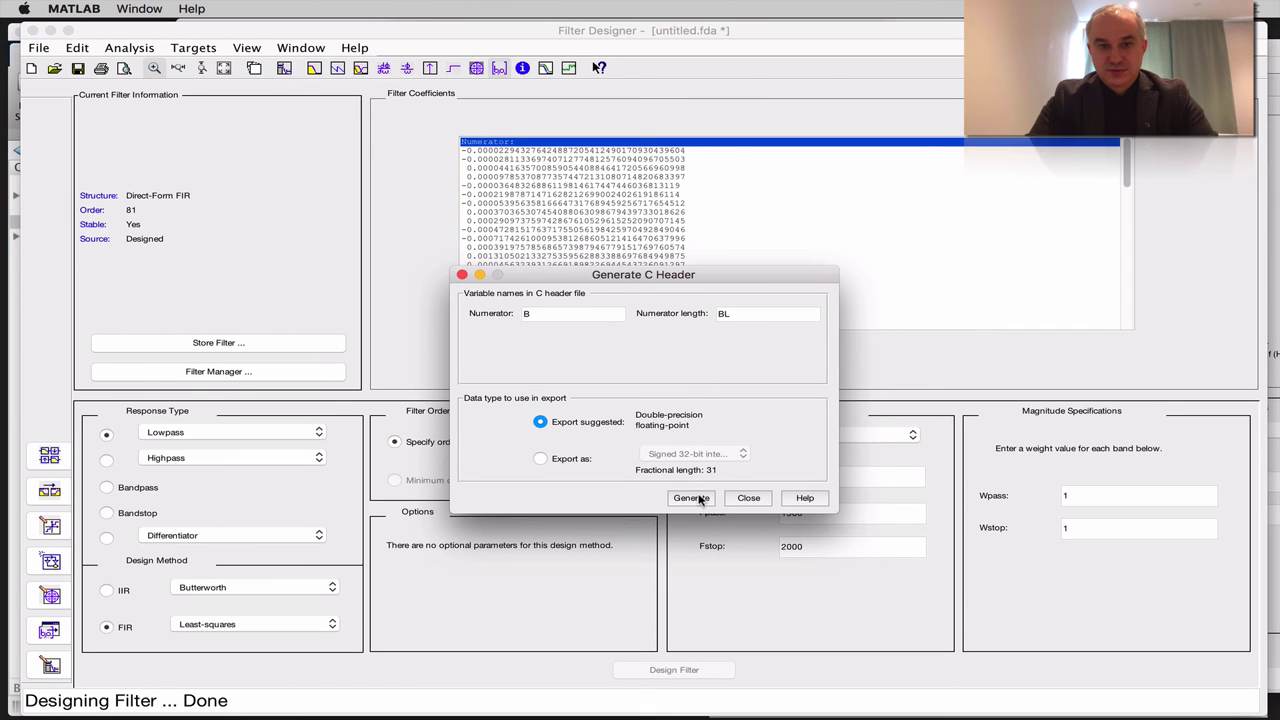
click(700, 498)
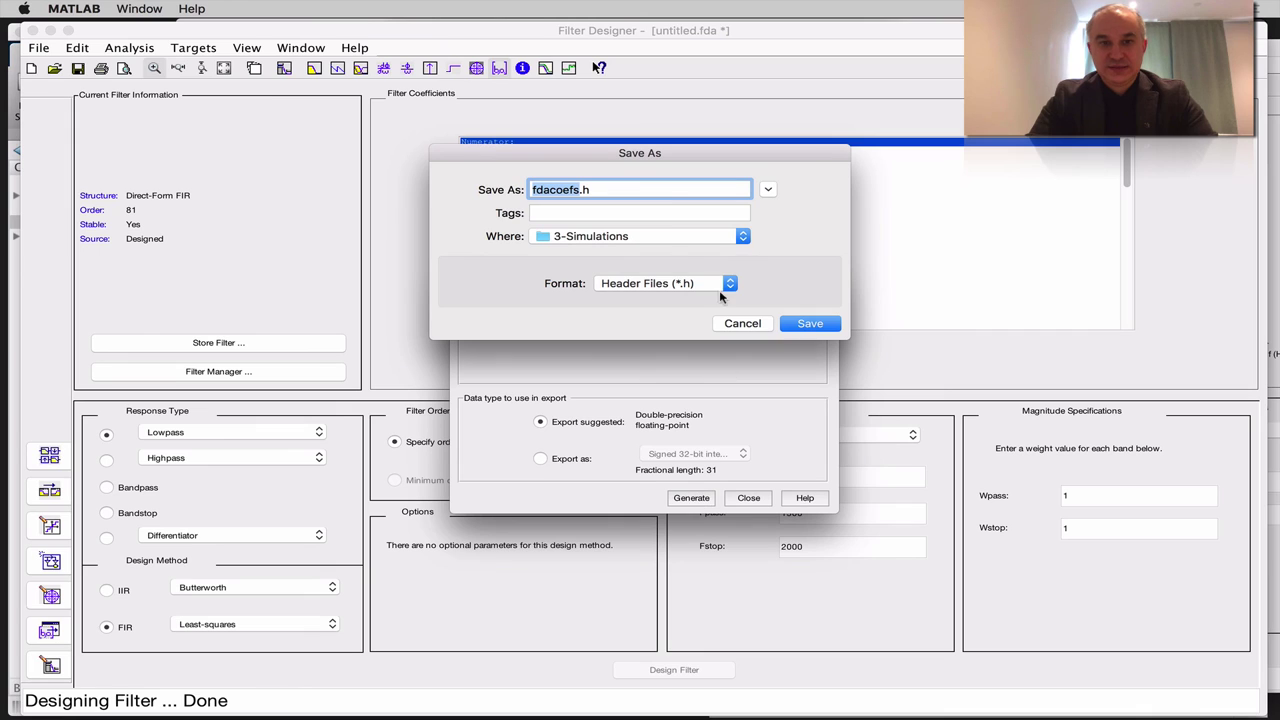
click(727, 238)
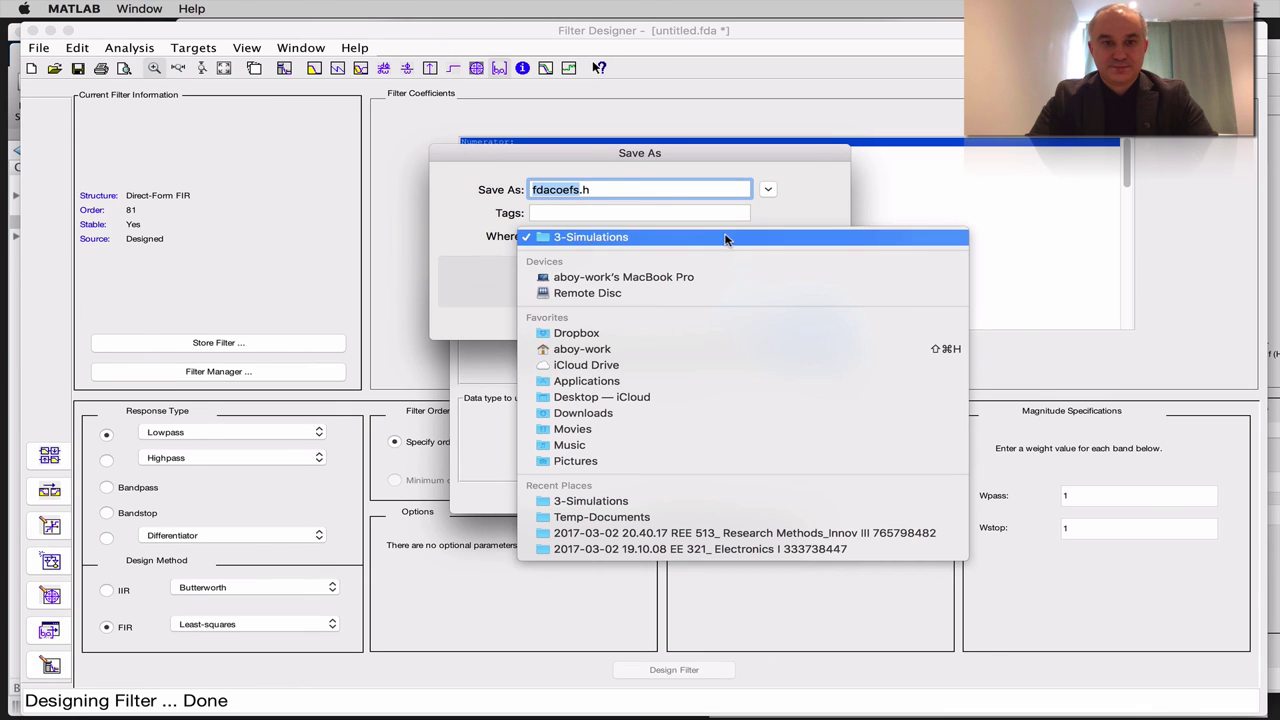
click(657, 397)
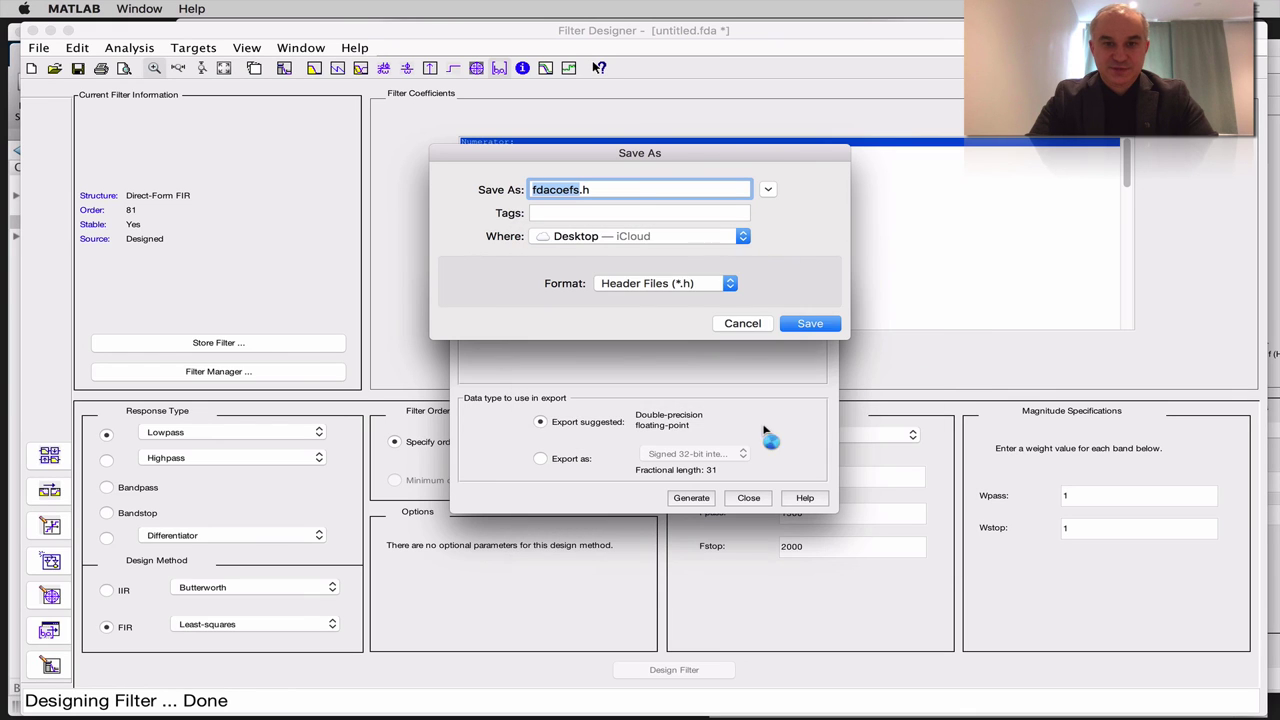
click(810, 323)
Switch to Finder, open fdacoefs.h from the Desktop to review the exported coefficients, and close it and the C header export dialog.
mouse_move(480, 705)
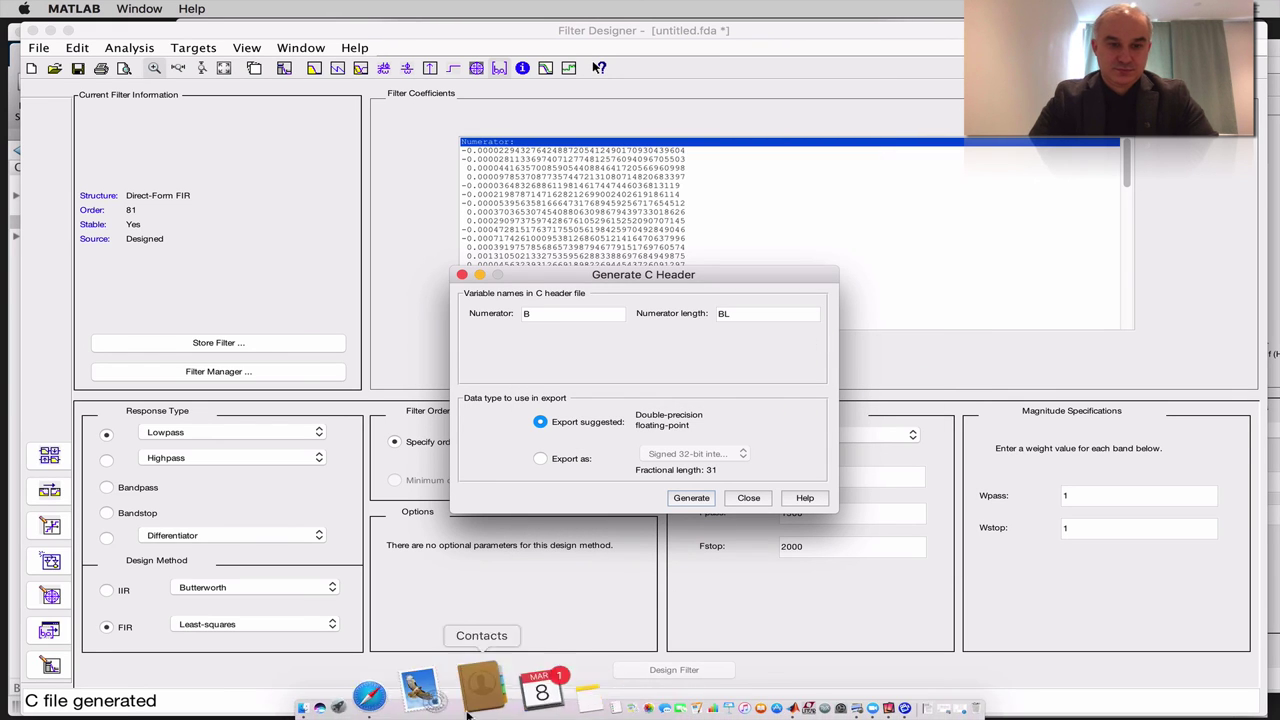
click(388, 688)
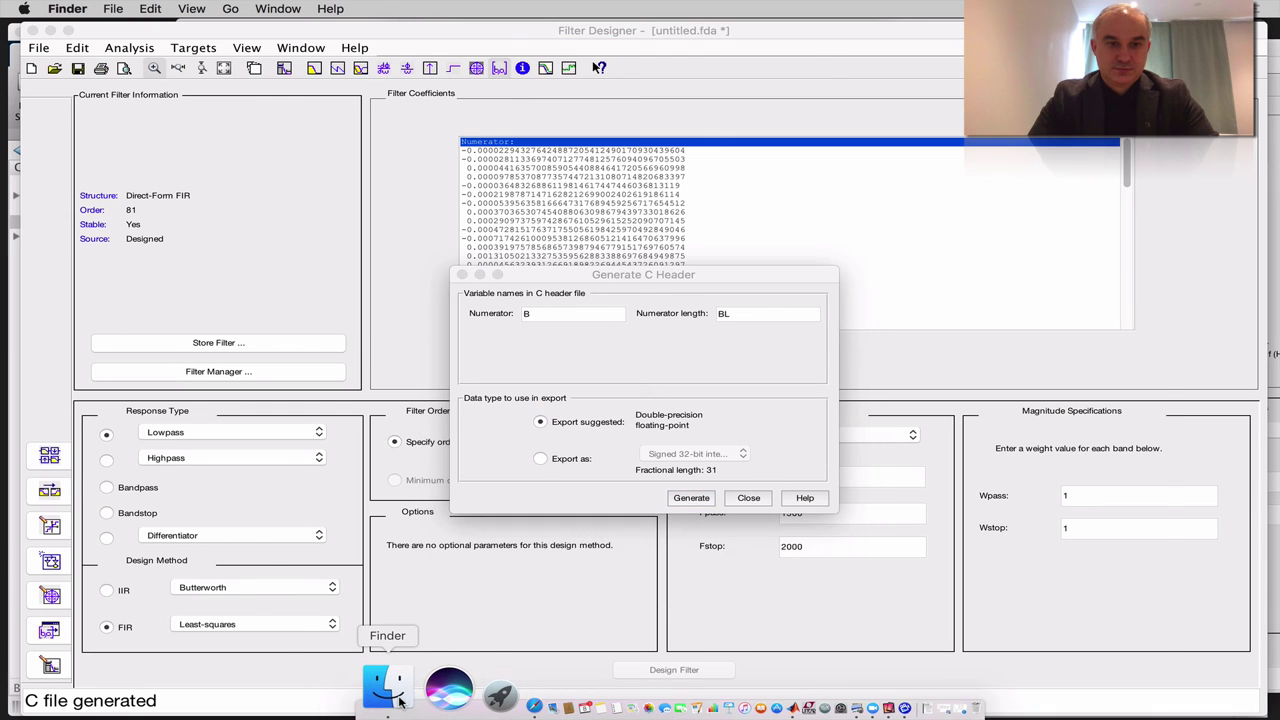
click(305, 233)
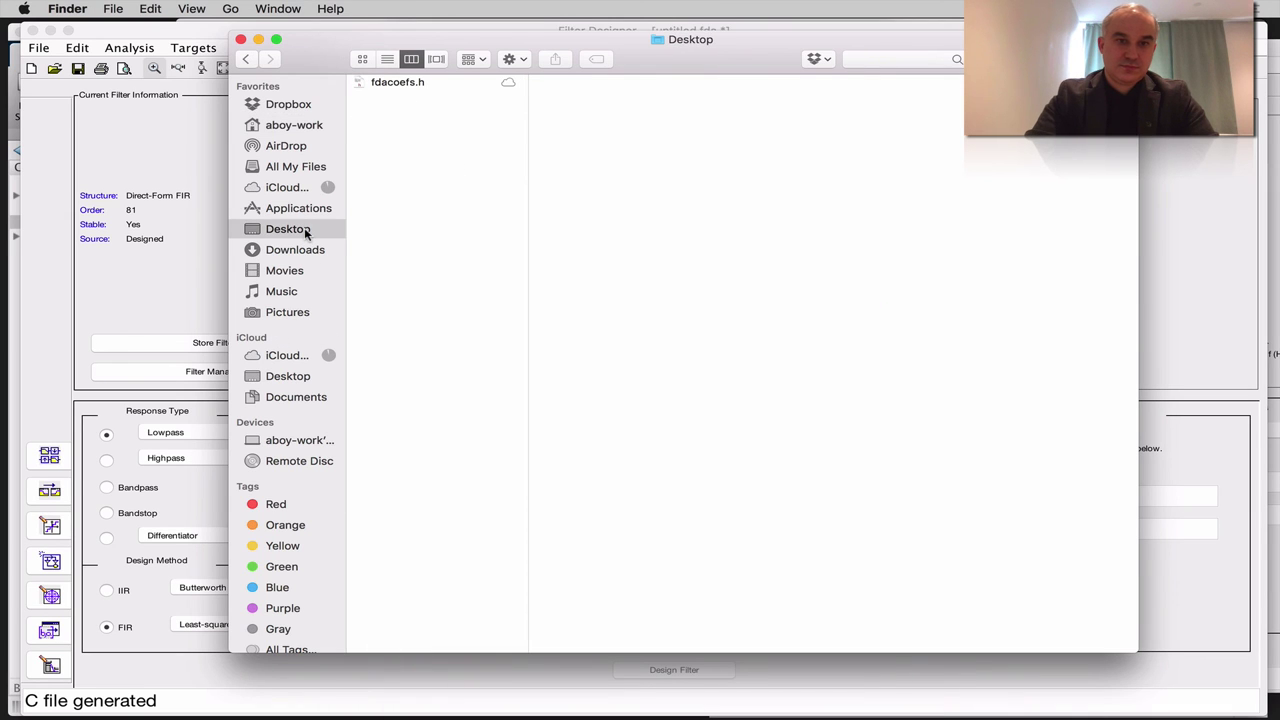
double_click(397, 84)
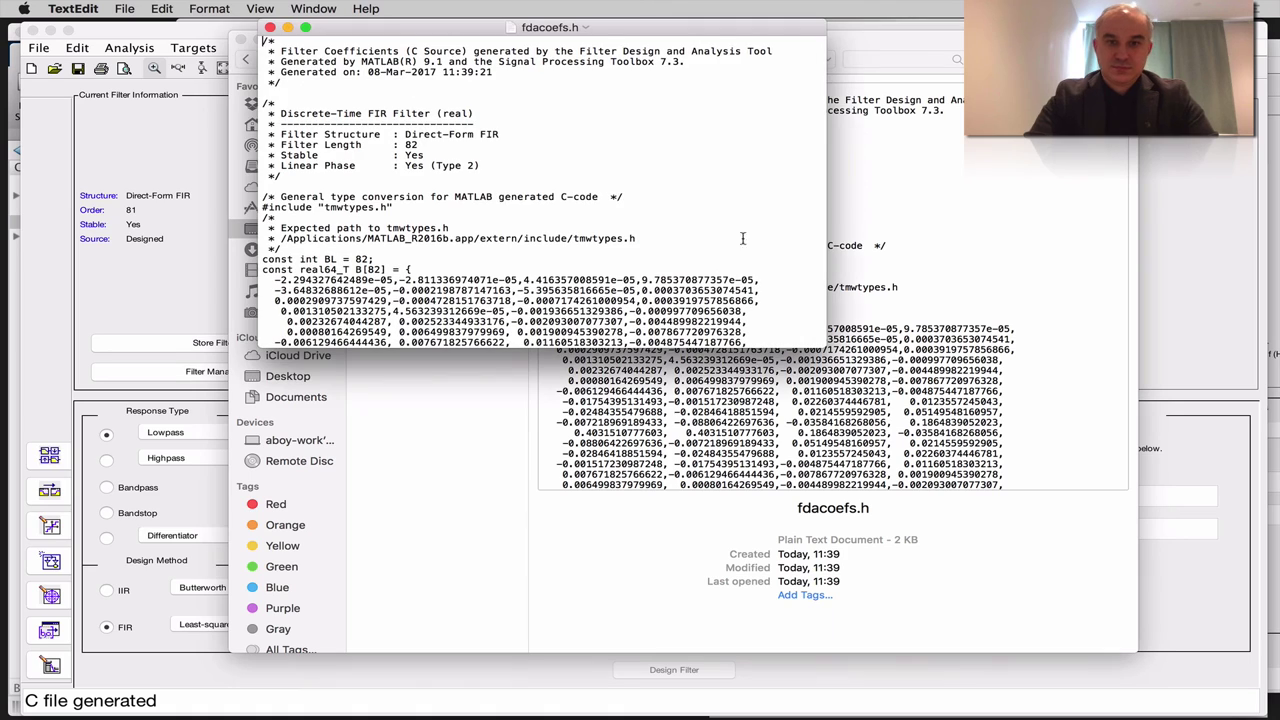
drag(819, 350, 918, 660)
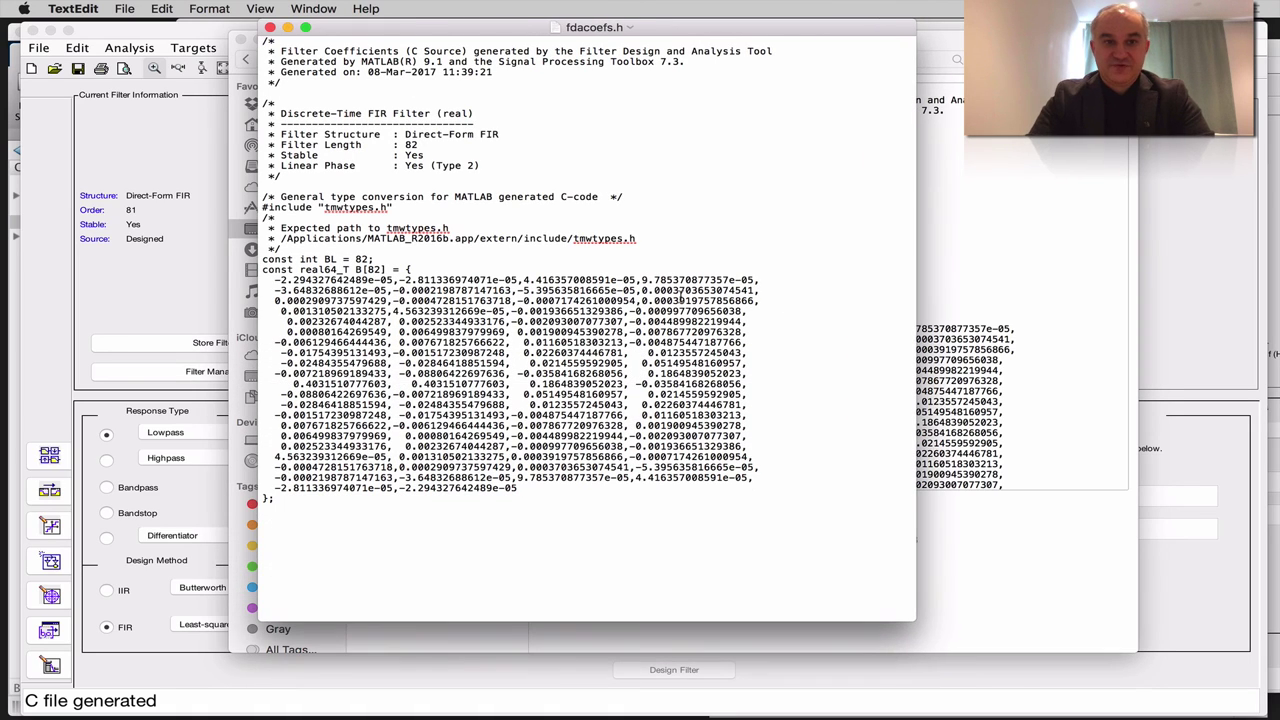
click(275, 28)
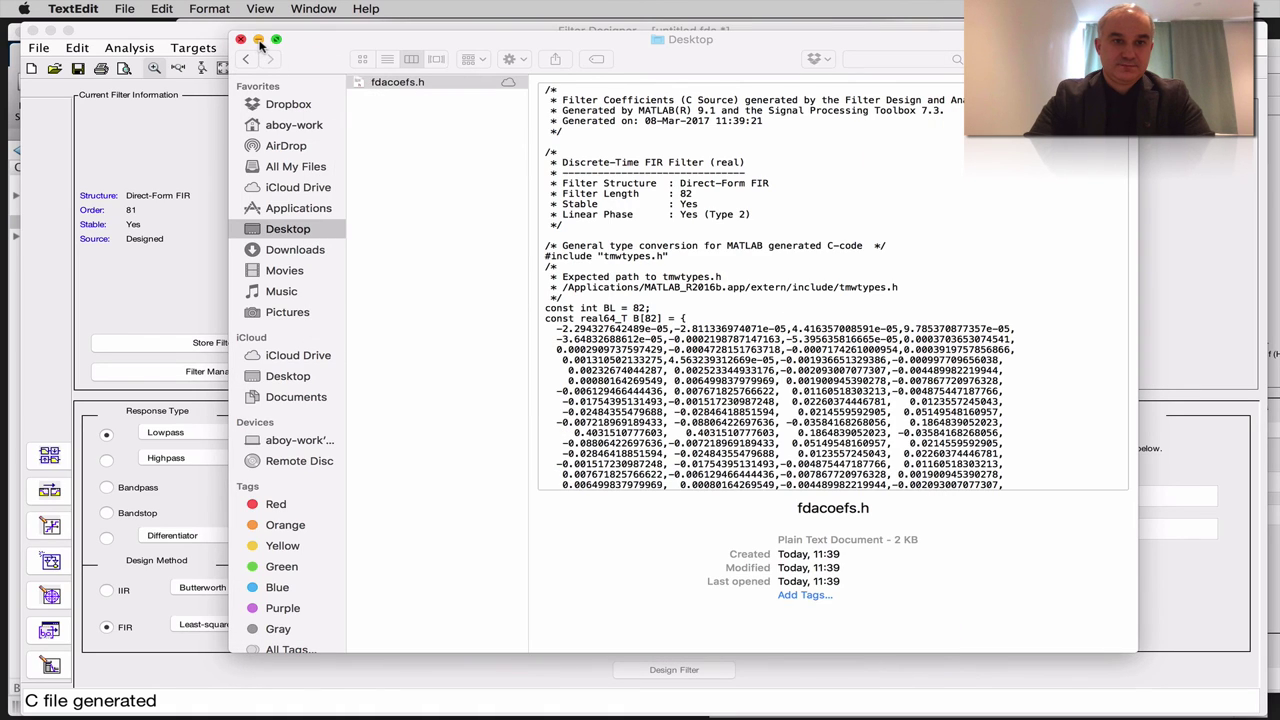
click(258, 38)
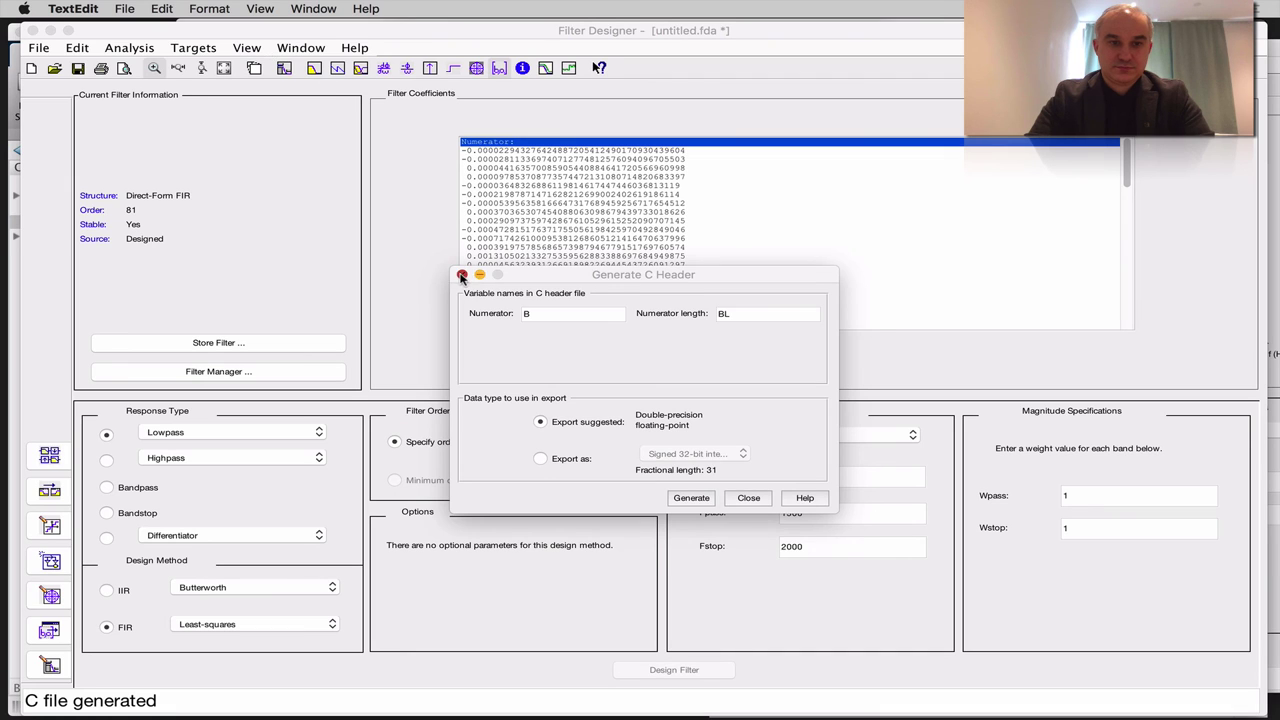
click(462, 276)
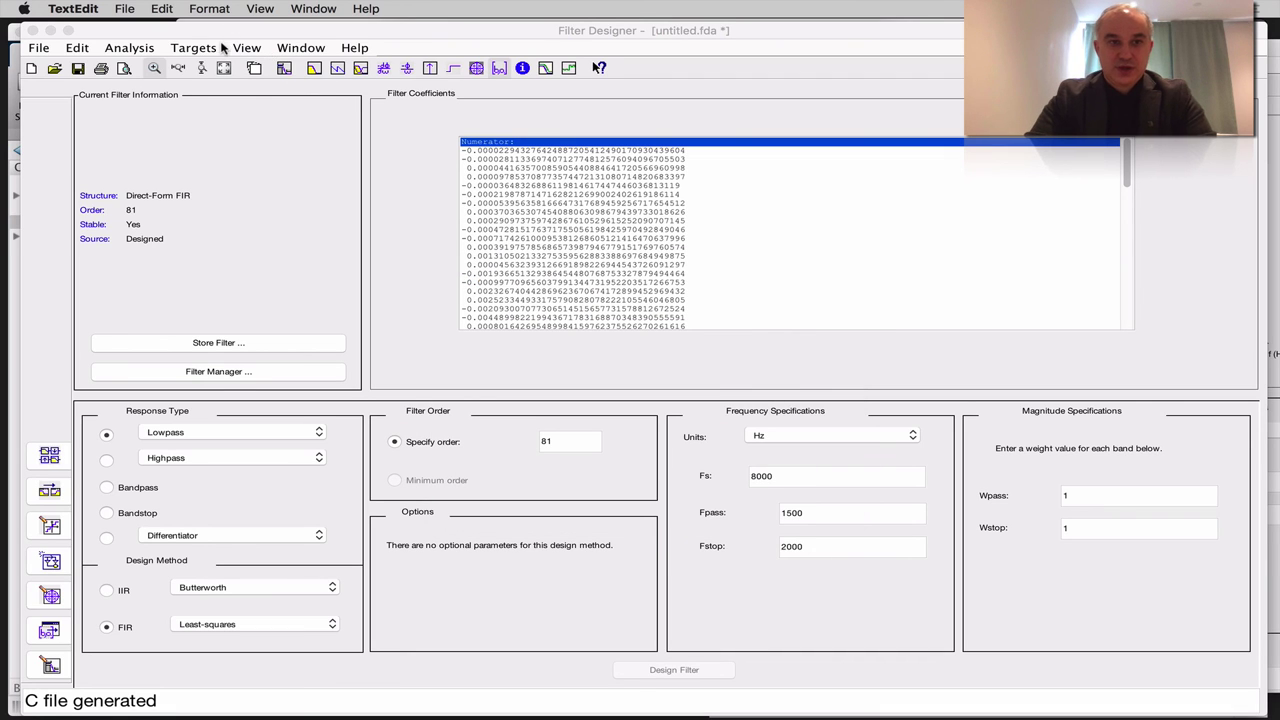
click(209, 48)
click(209, 48)
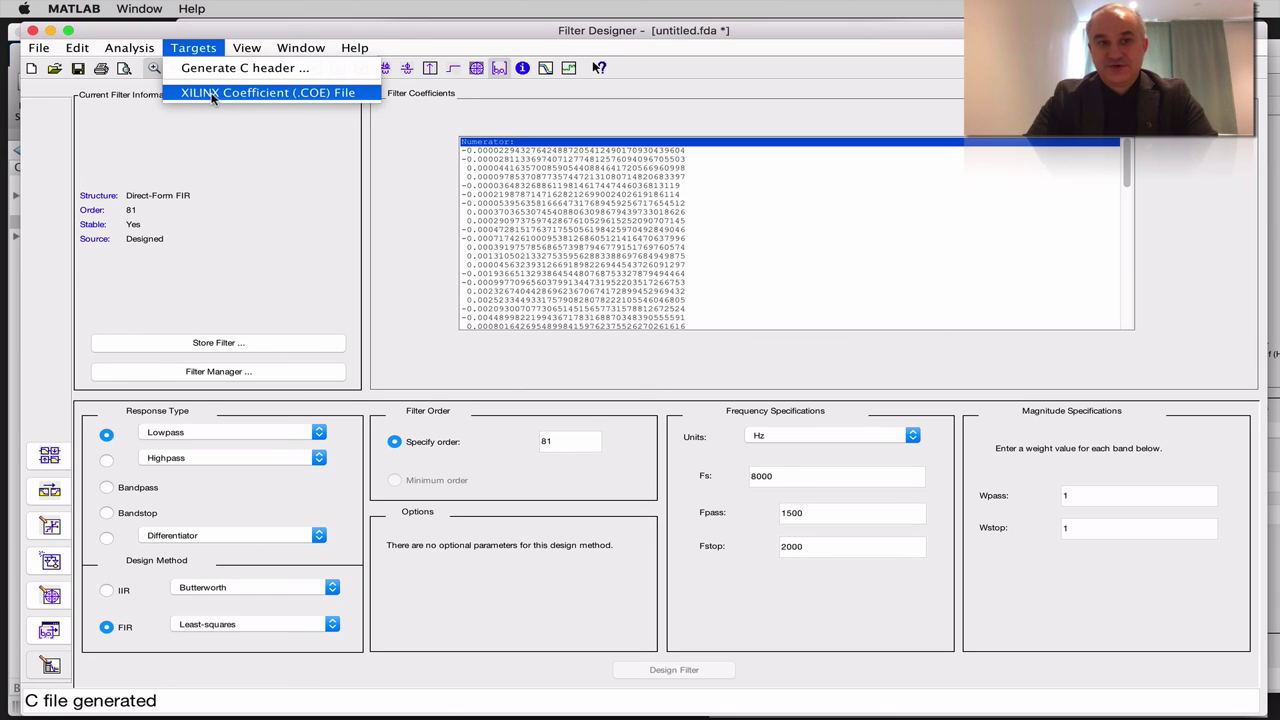
click(266, 180)
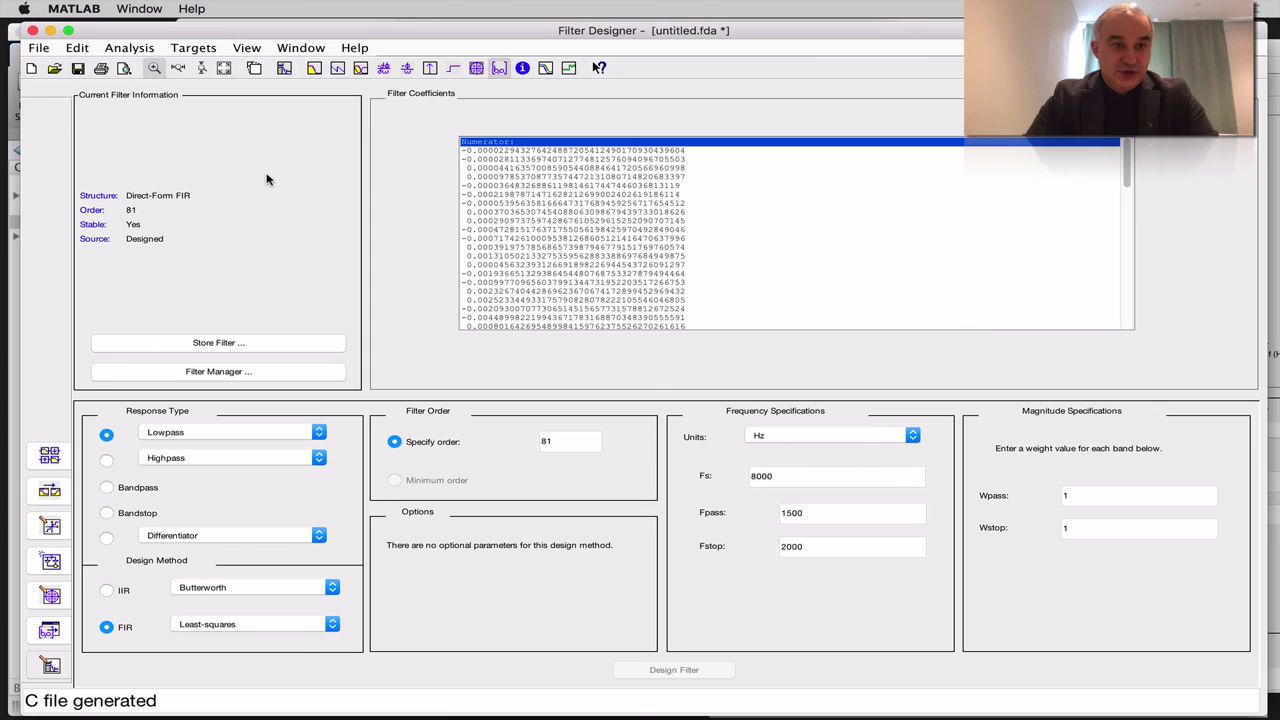
Examine the least-squares filter's information summary and its magnitude response estimate.
click(144, 49)
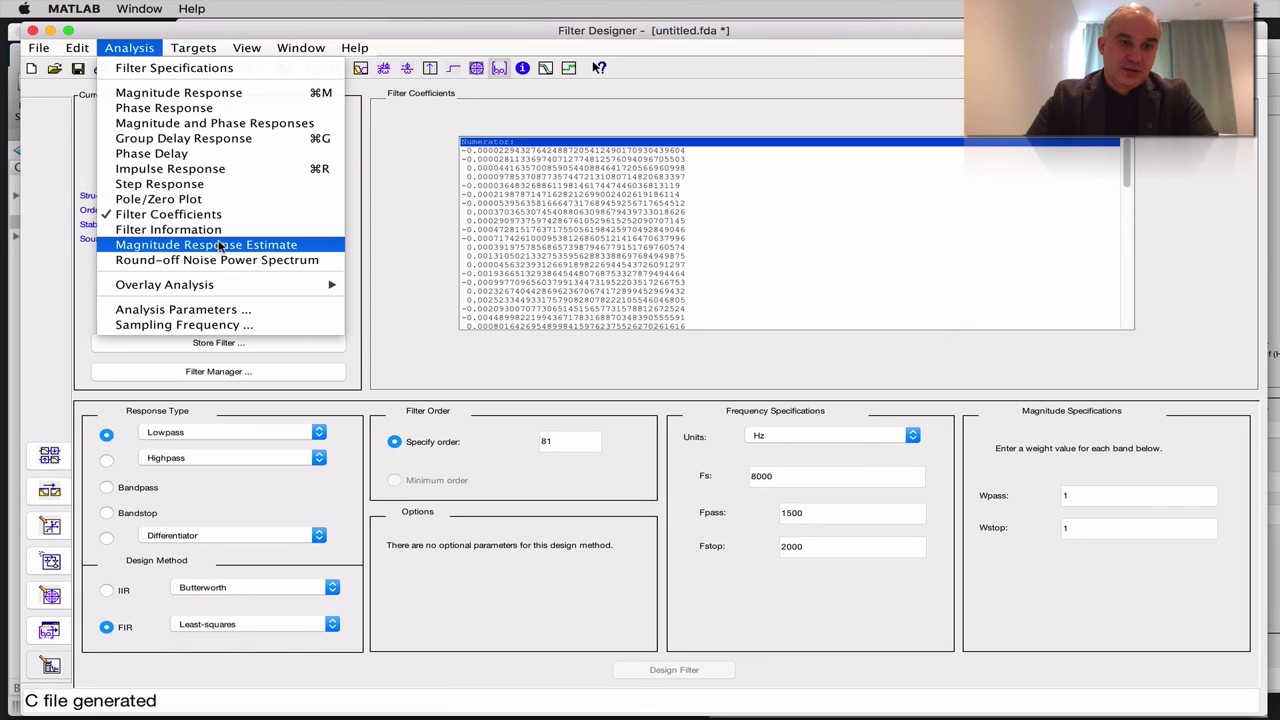
mouse_move(232, 289)
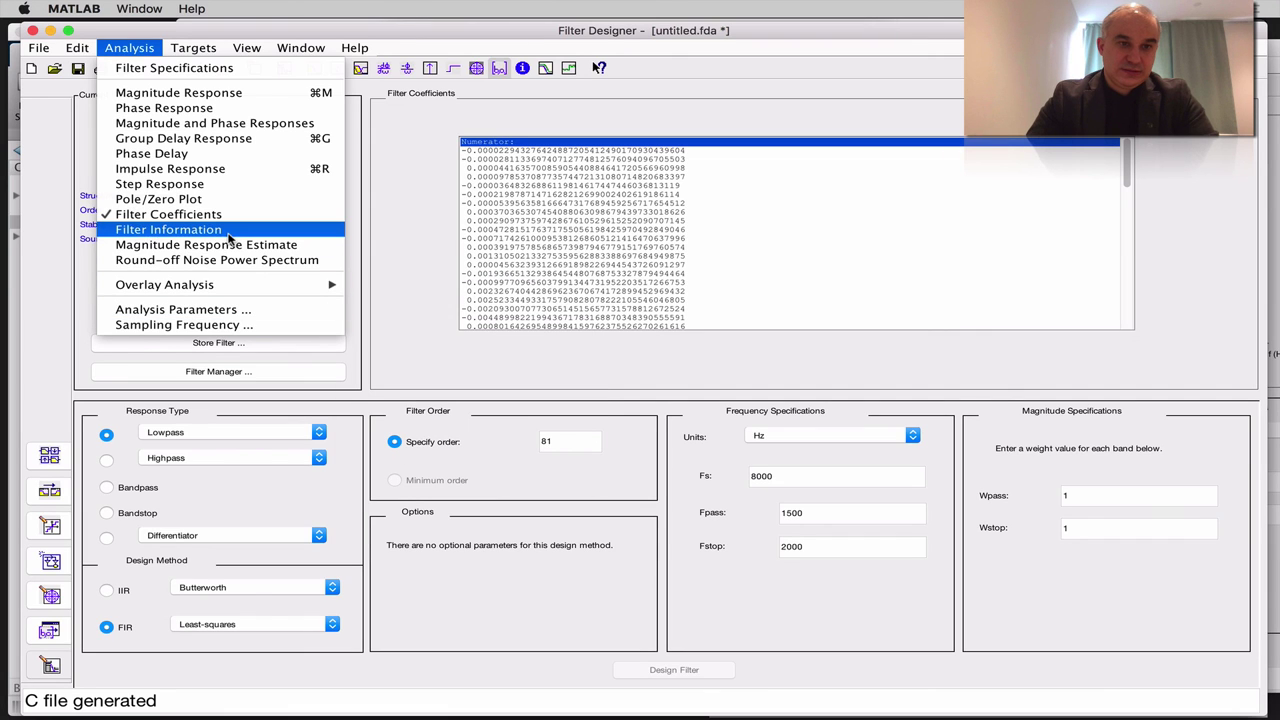
click(229, 237)
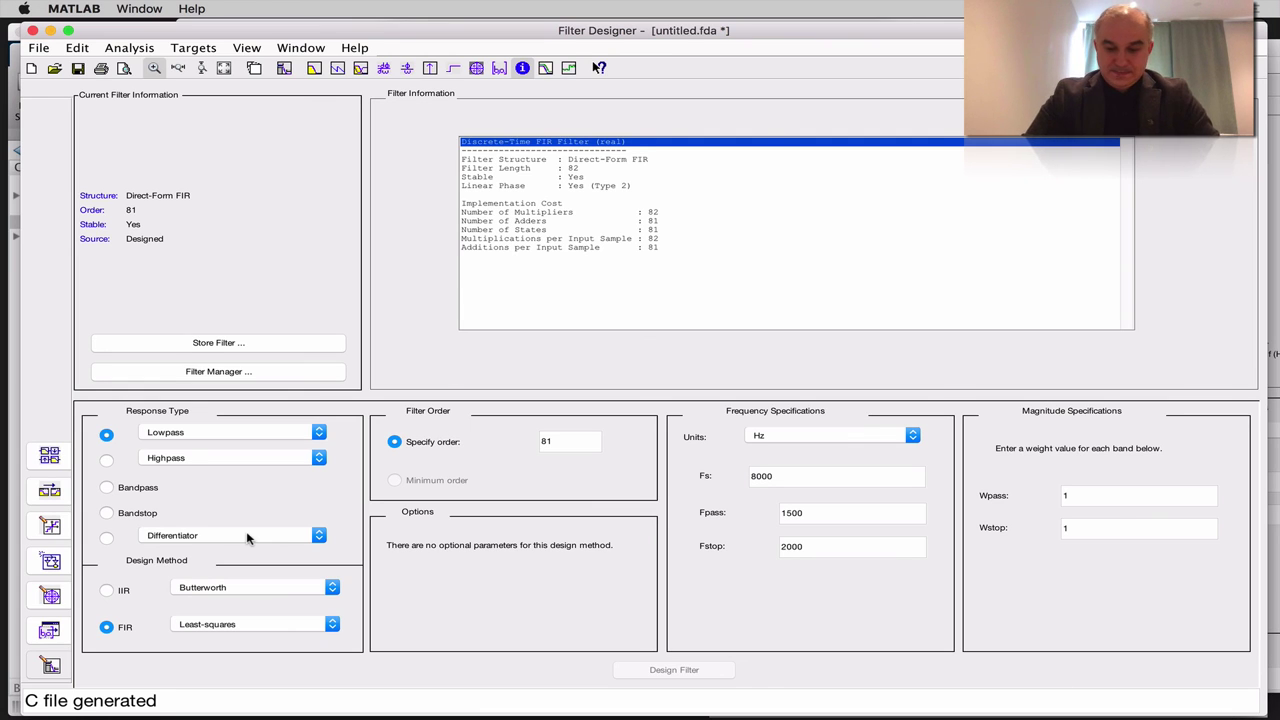
click(545, 67)
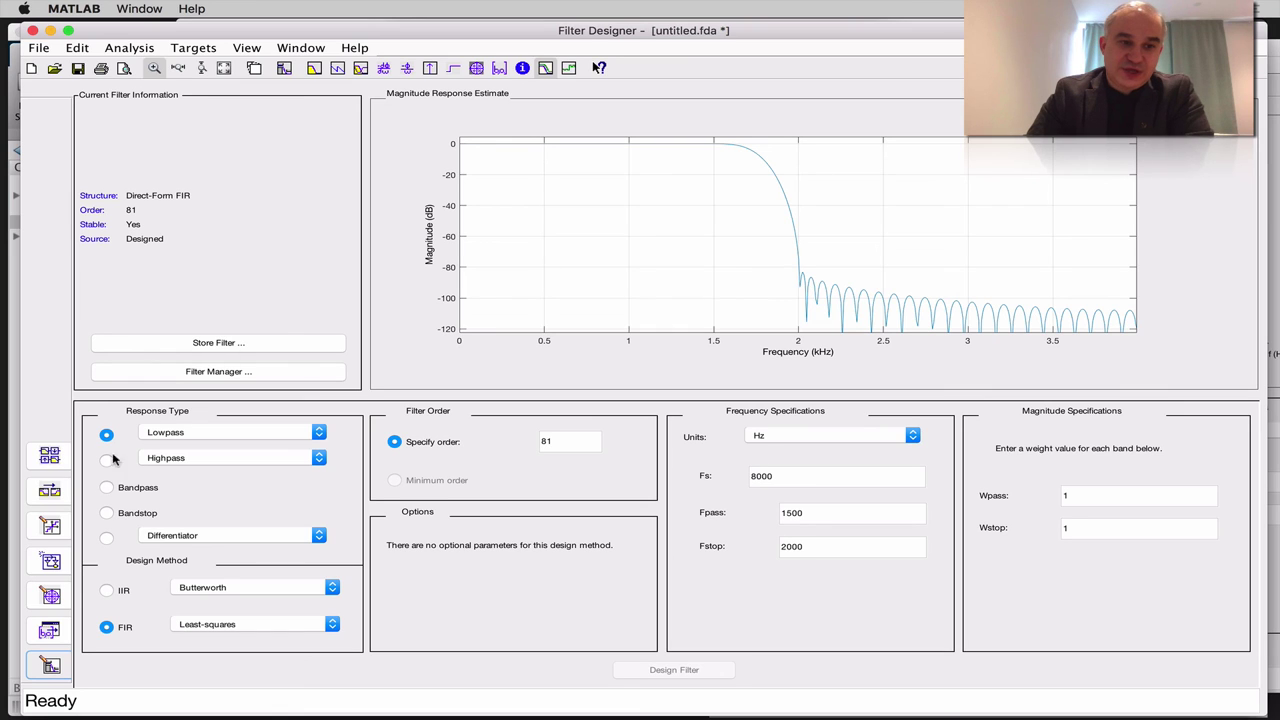
Set the filter arithmetic to single-precision floating-point in the quantization settings.
click(49, 527)
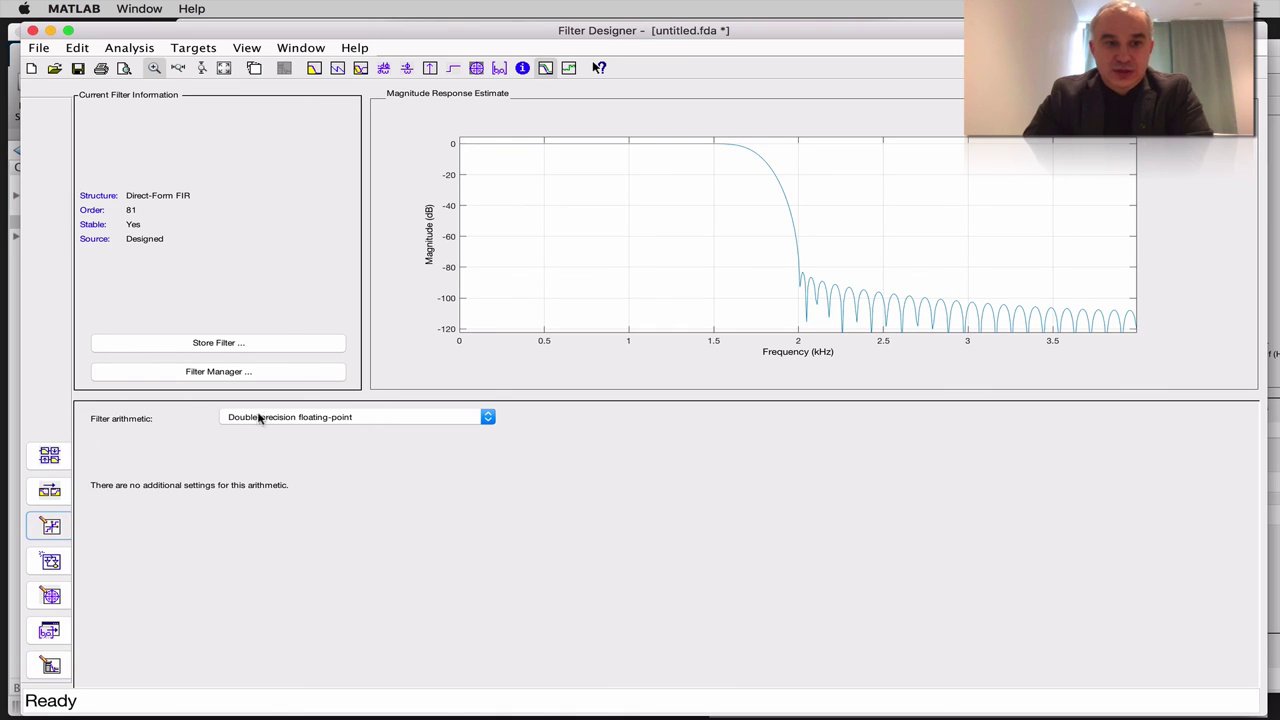
click(332, 420)
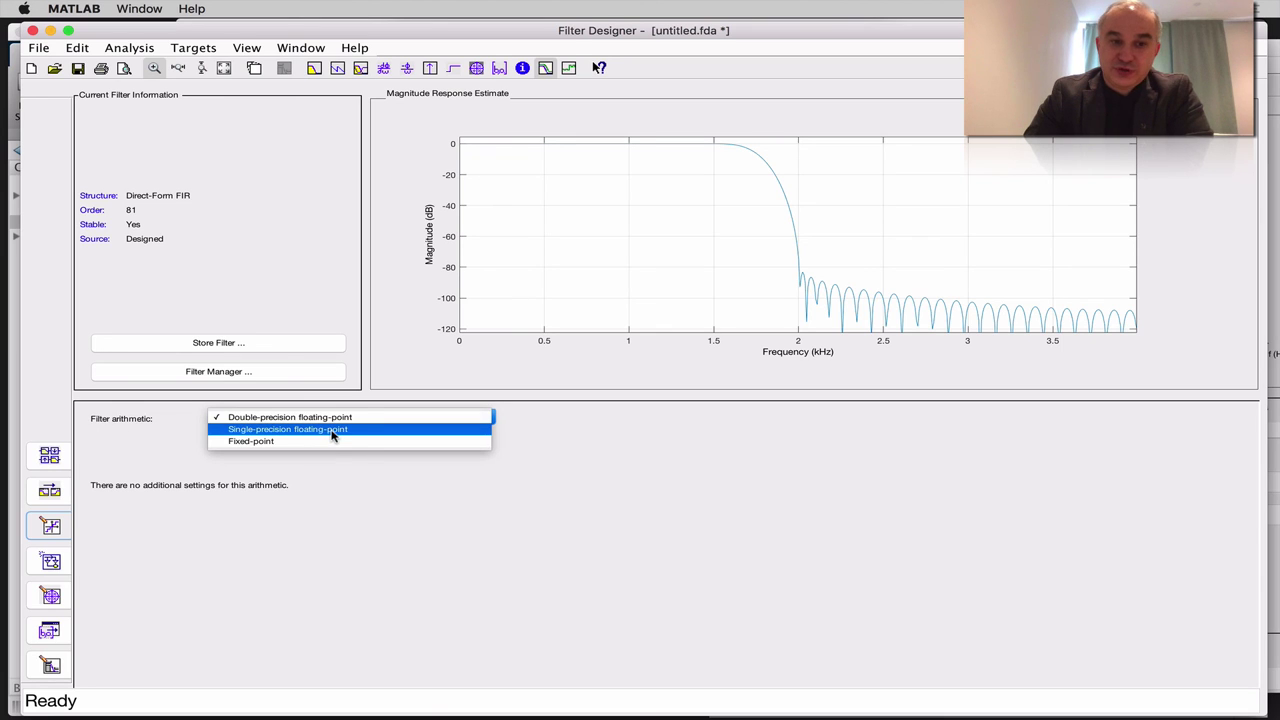
click(334, 429)
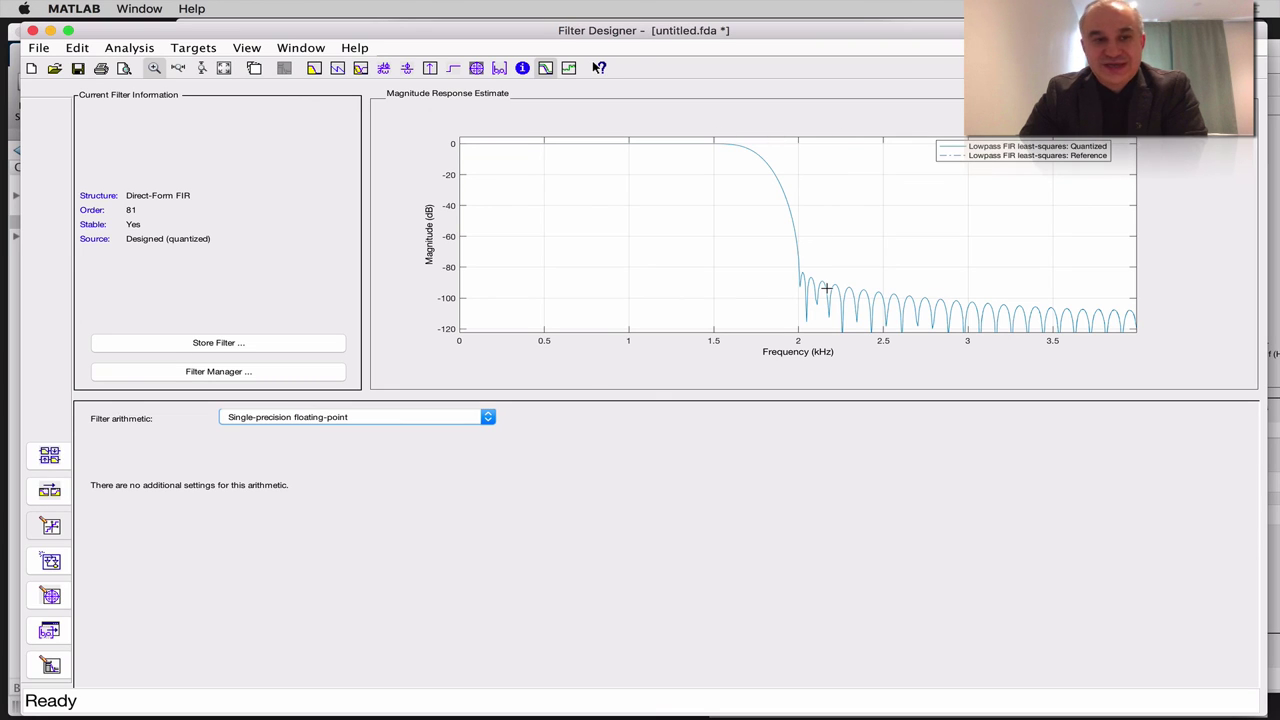
Try fixed-point filter arithmetic, and set the arithmetic back to double-precision floating-point.
click(488, 418)
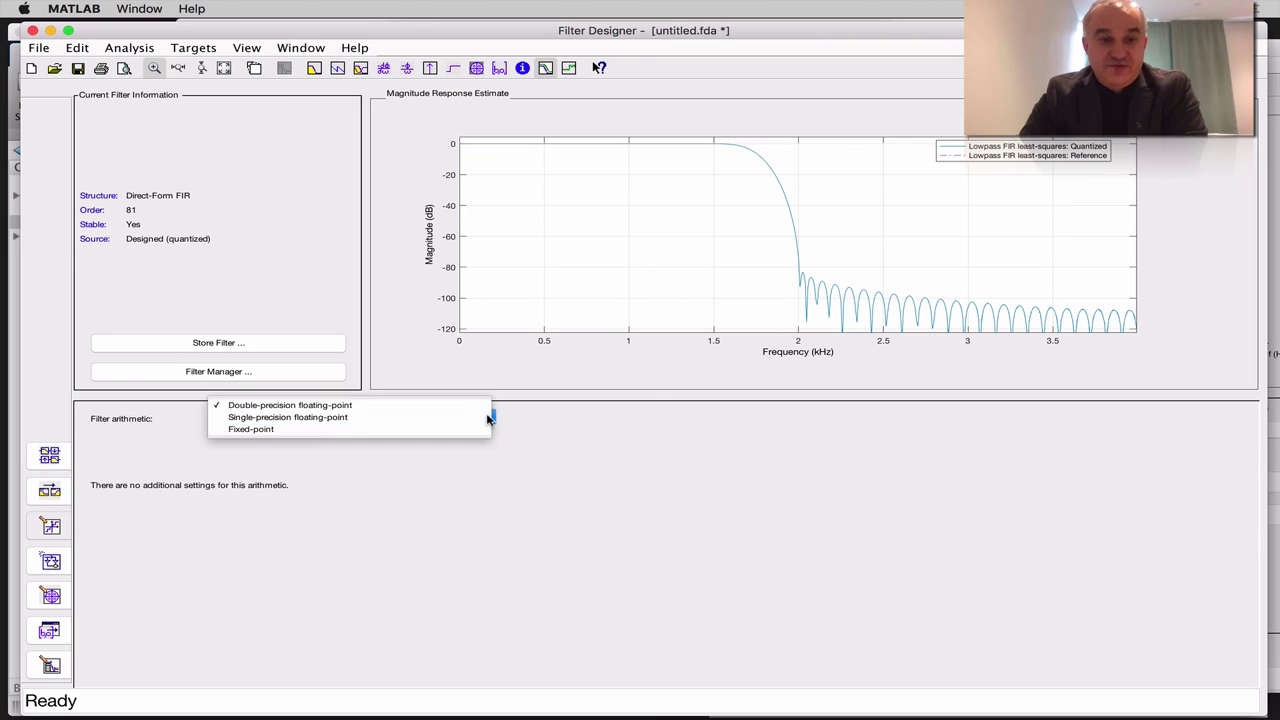
click(480, 429)
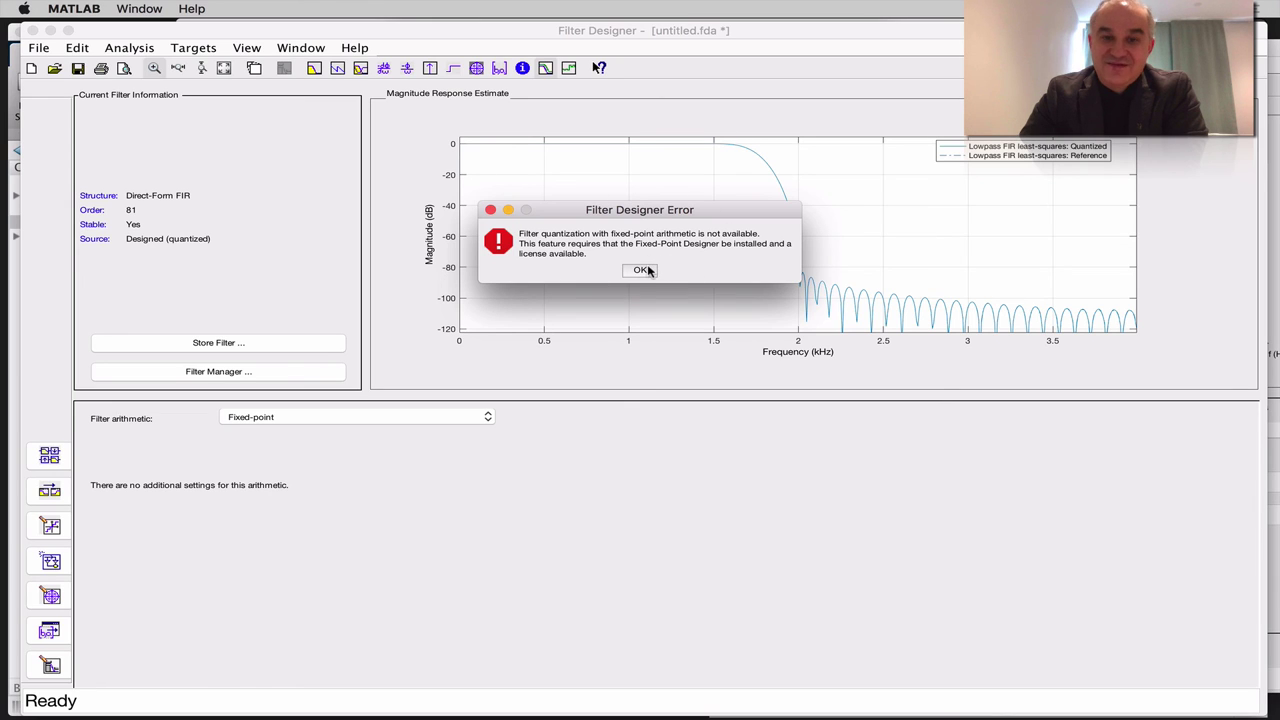
click(643, 270)
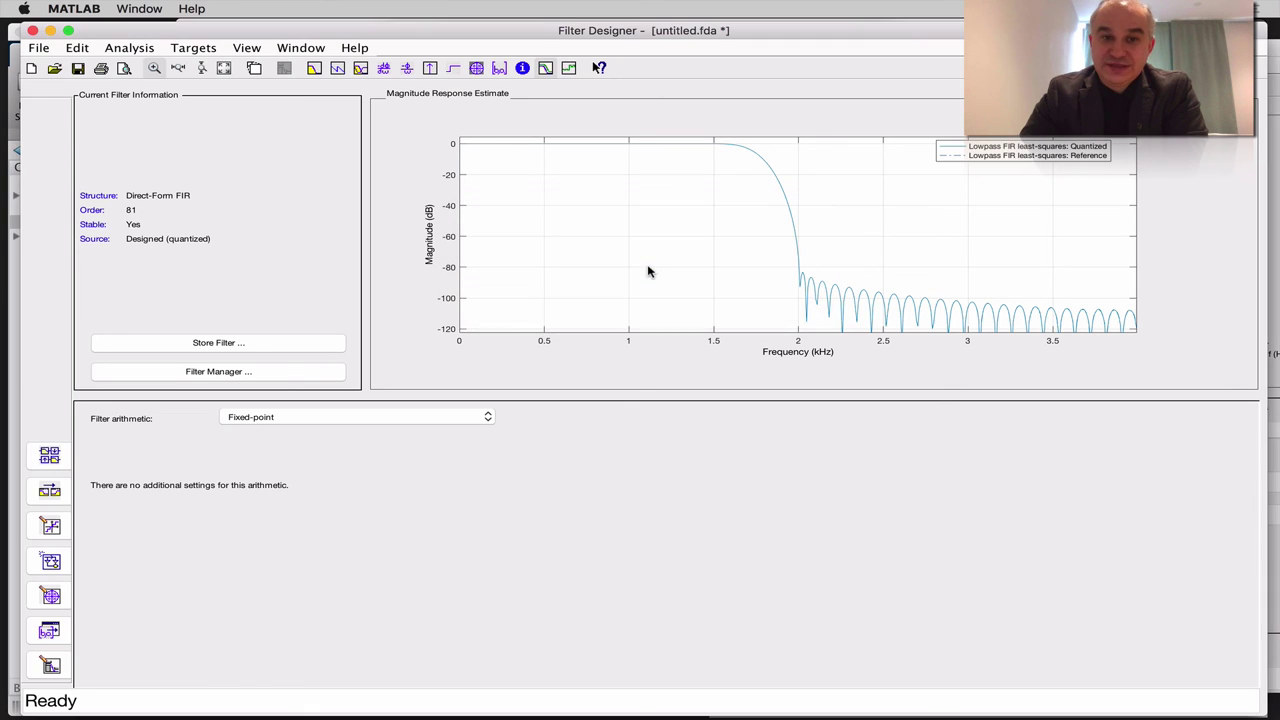
click(486, 417)
click(477, 395)
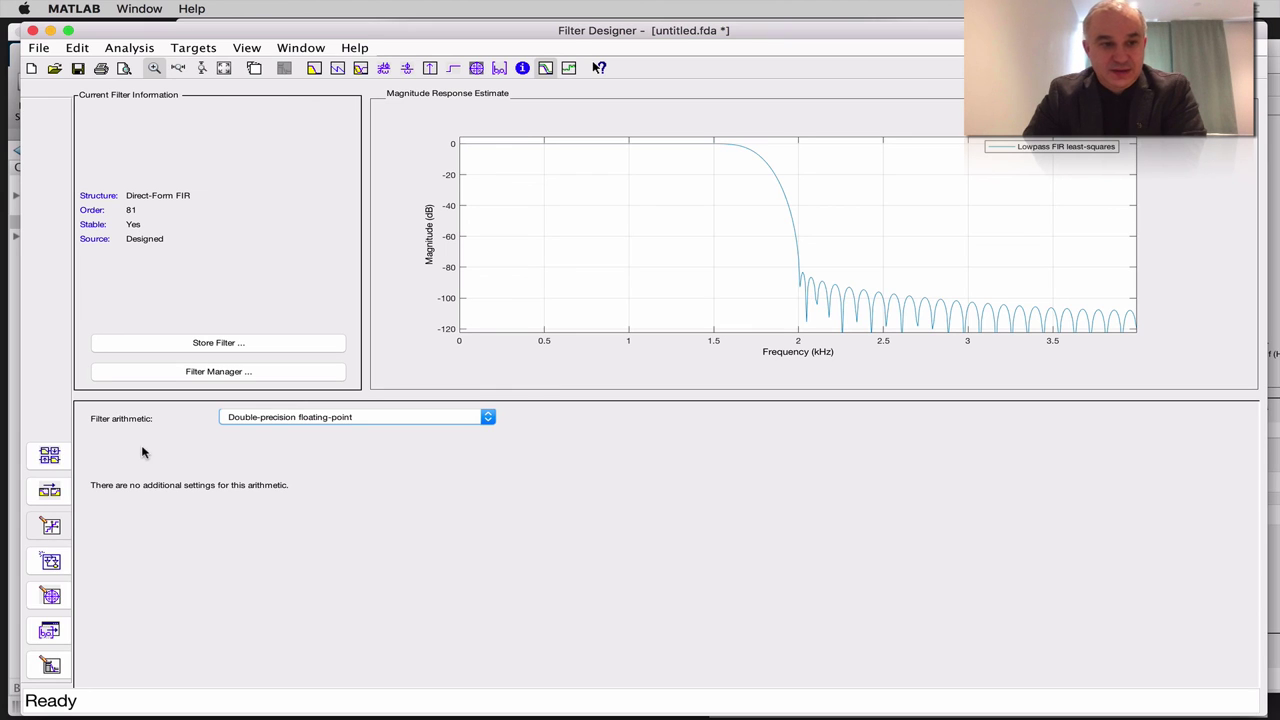
Look over the model realization and multirate filter settings, and return to the filter design settings with the magnitude response displayed.
click(50, 562)
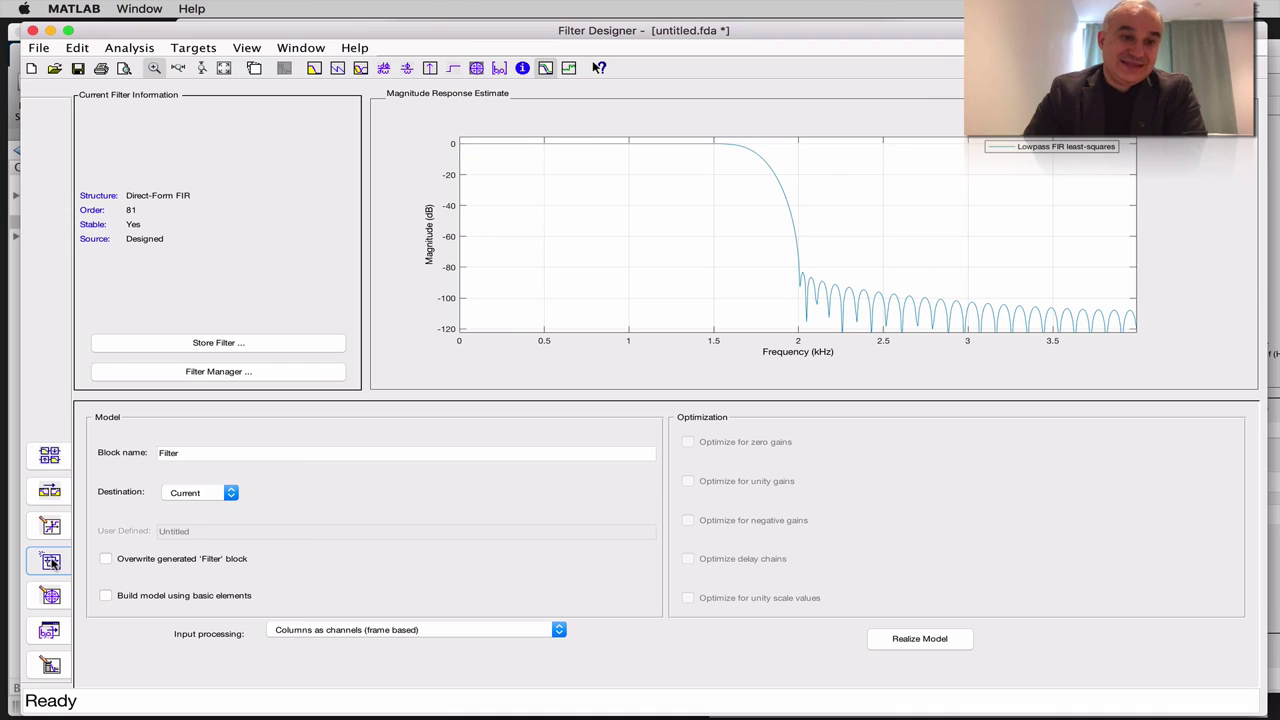
click(51, 458)
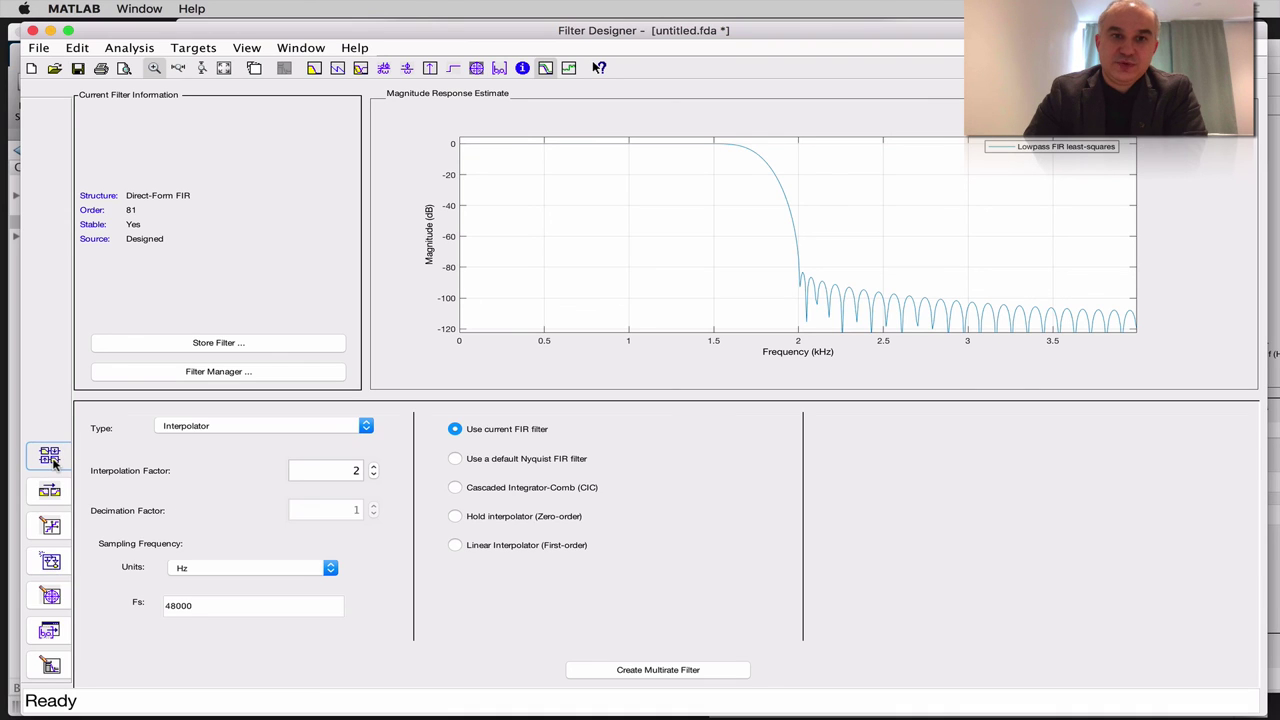
click(315, 69)
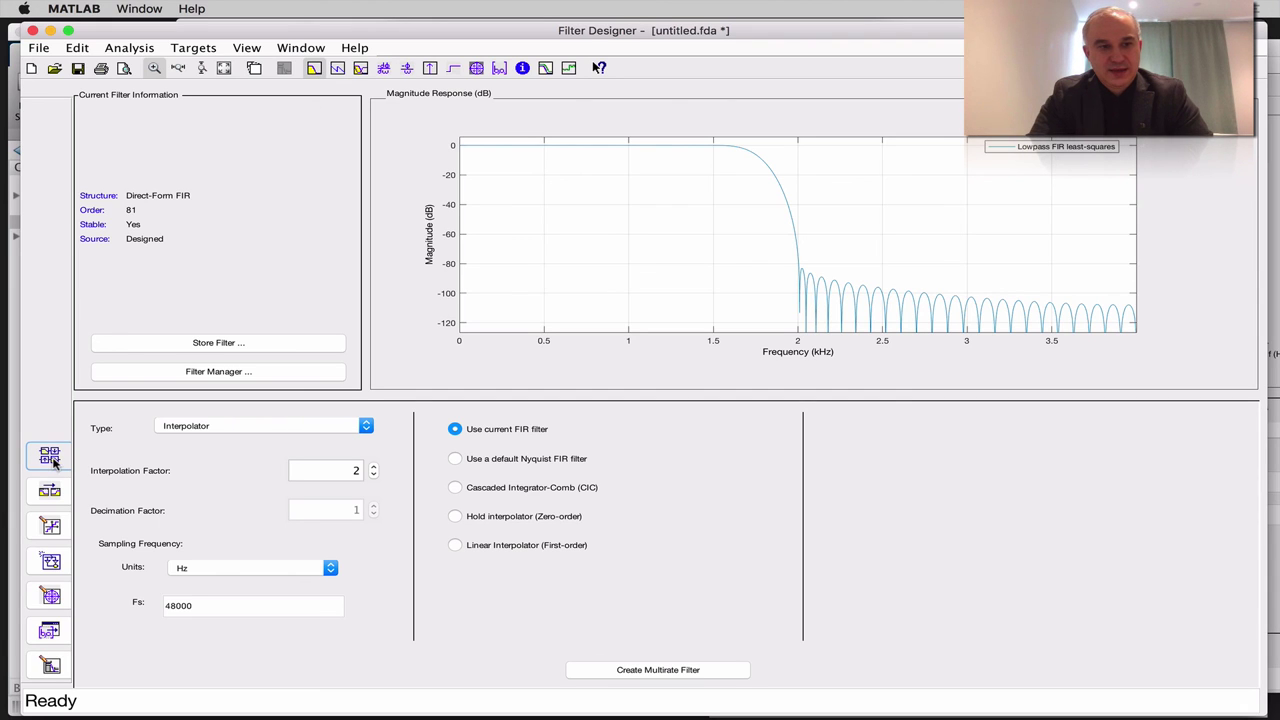
click(50, 672)
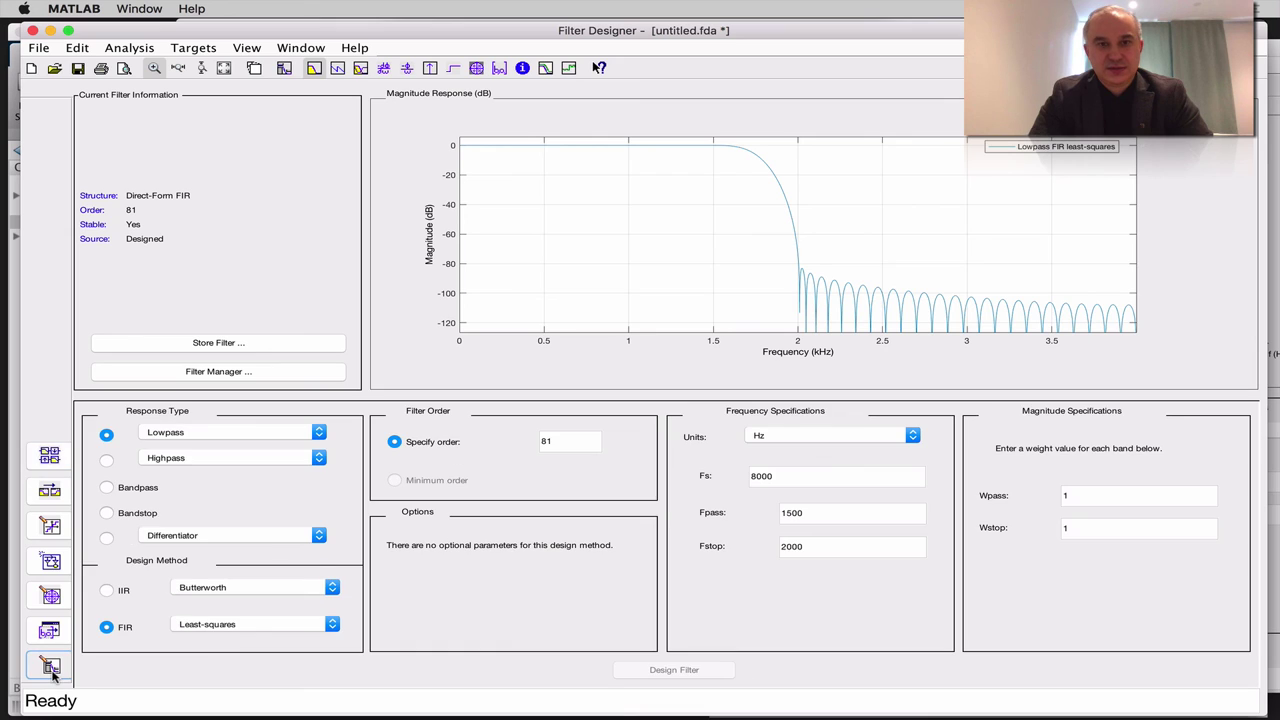